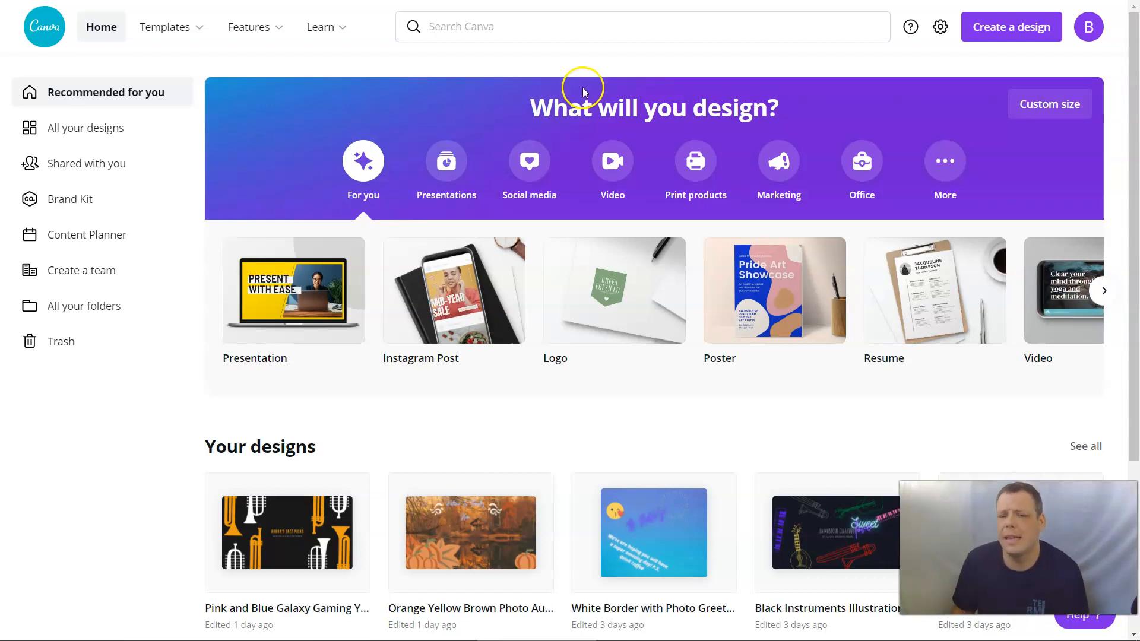
# Open the YouTube Channel Art templates from the Social Media template category
pyautogui.moveTo(528, 2)
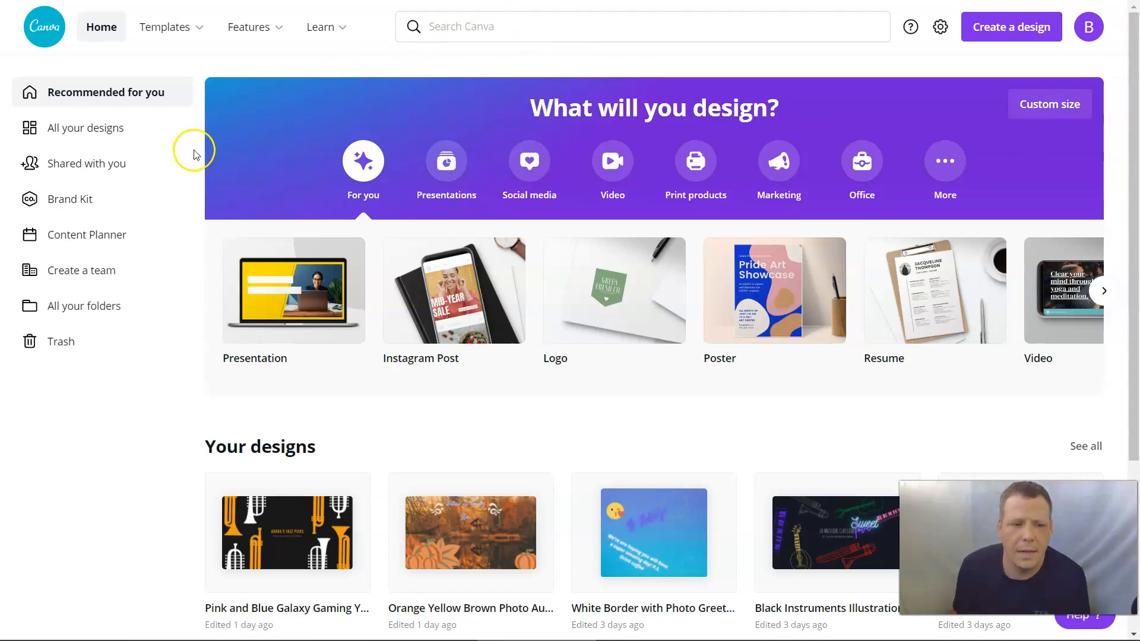
pyautogui.moveTo(164, 40)
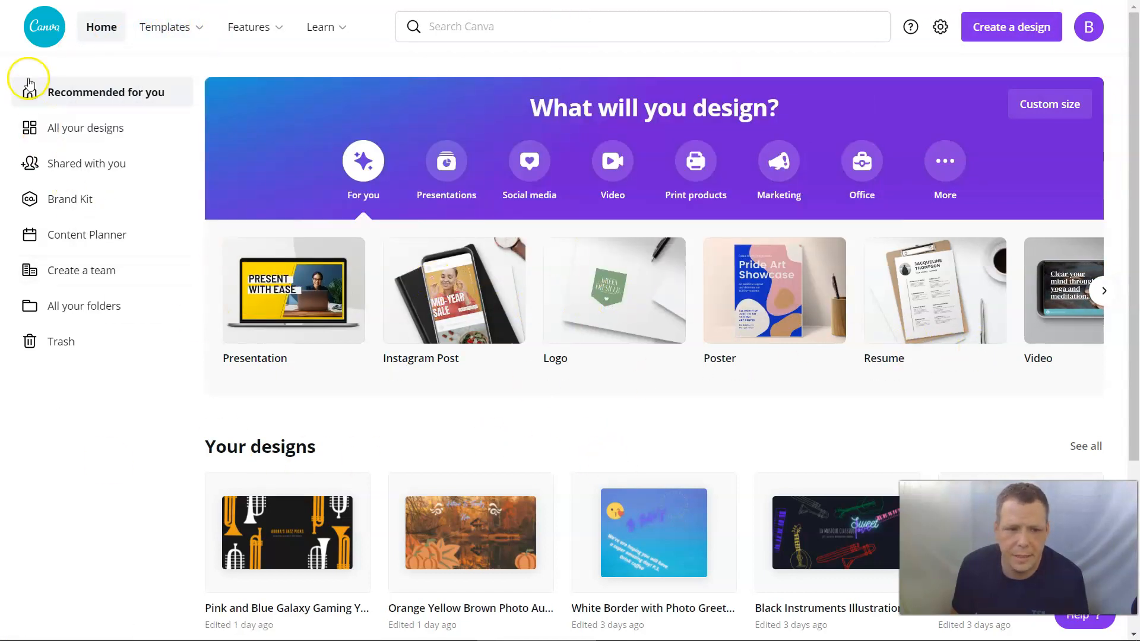
pyautogui.moveTo(205, 30)
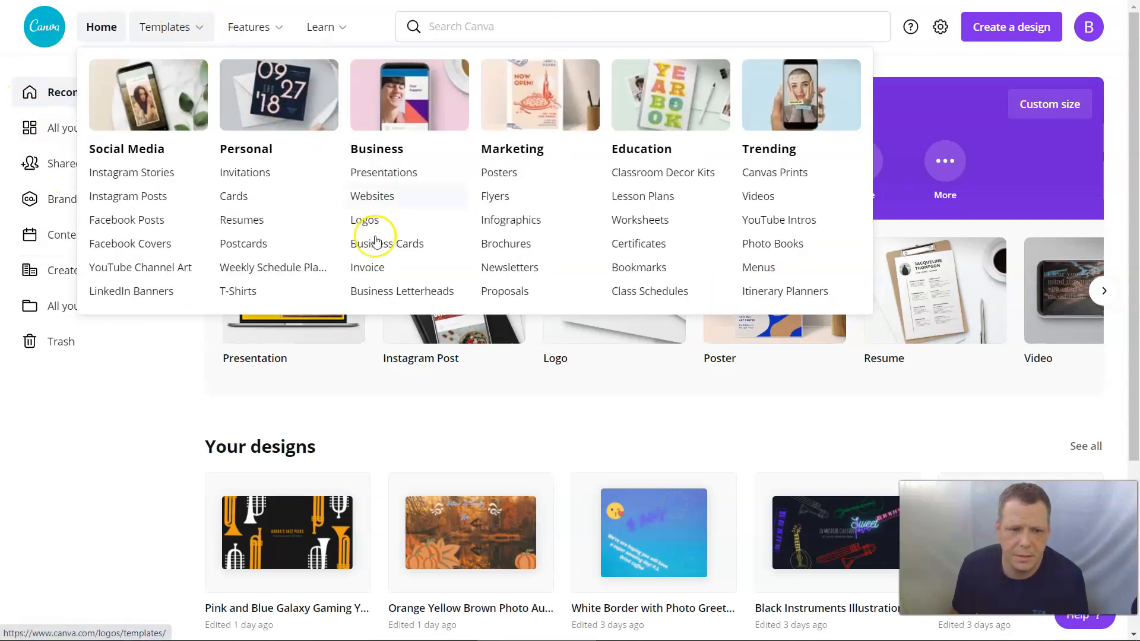
pyautogui.moveTo(155, 19)
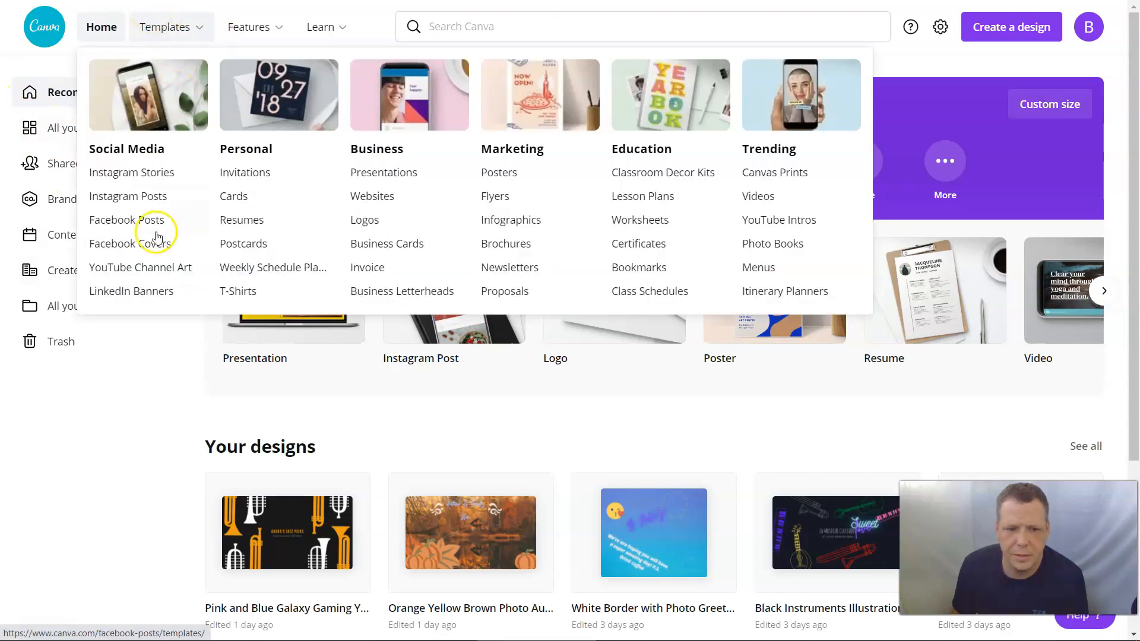
pyautogui.click(135, 273)
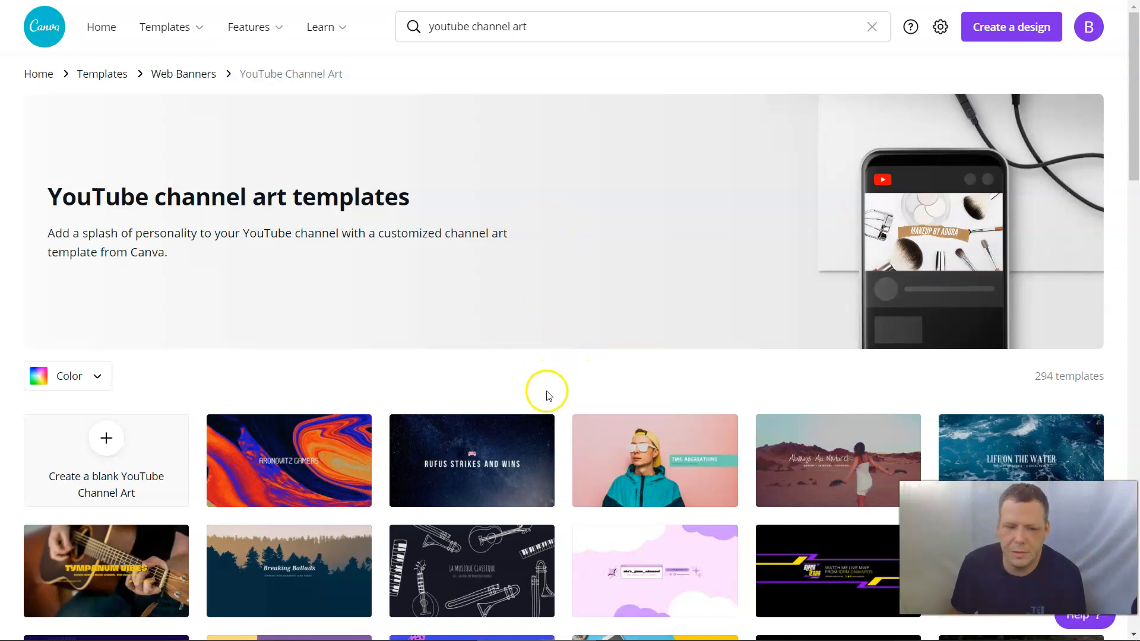
# Browse the YouTube channel art templates, preview the Blue Ocean Elegant "Life on the Water" template, and close the preview
pyautogui.scroll(-3, 549, 388)
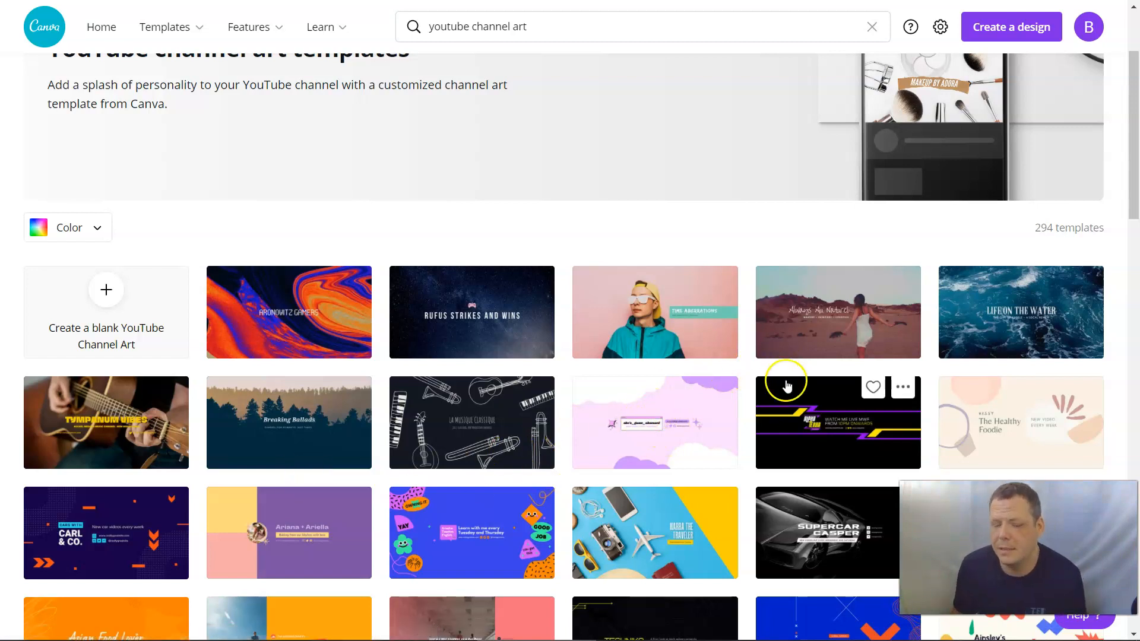
pyautogui.scroll(-1, 831, 320)
pyautogui.scroll(-3, 839, 331)
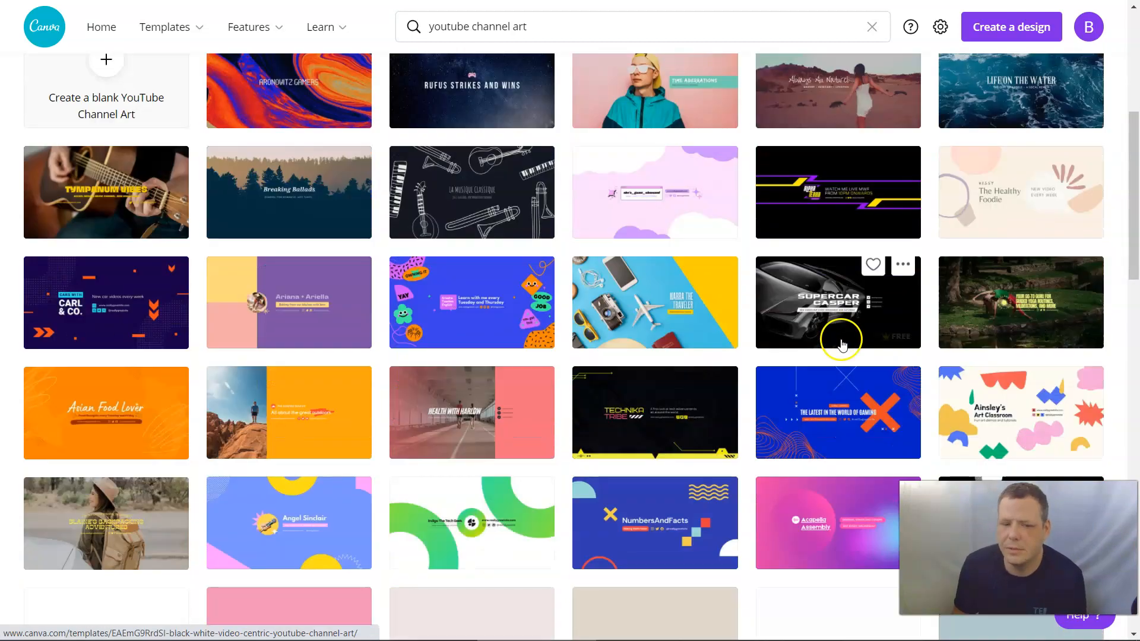
pyautogui.scroll(1, 837, 397)
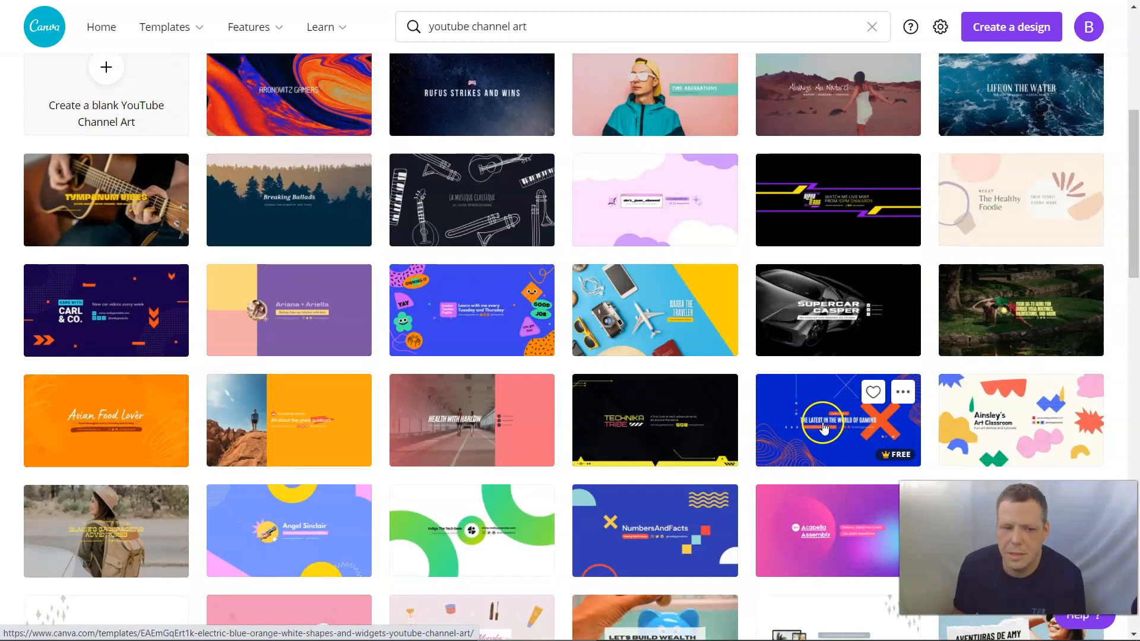
pyautogui.scroll(1, 789, 413)
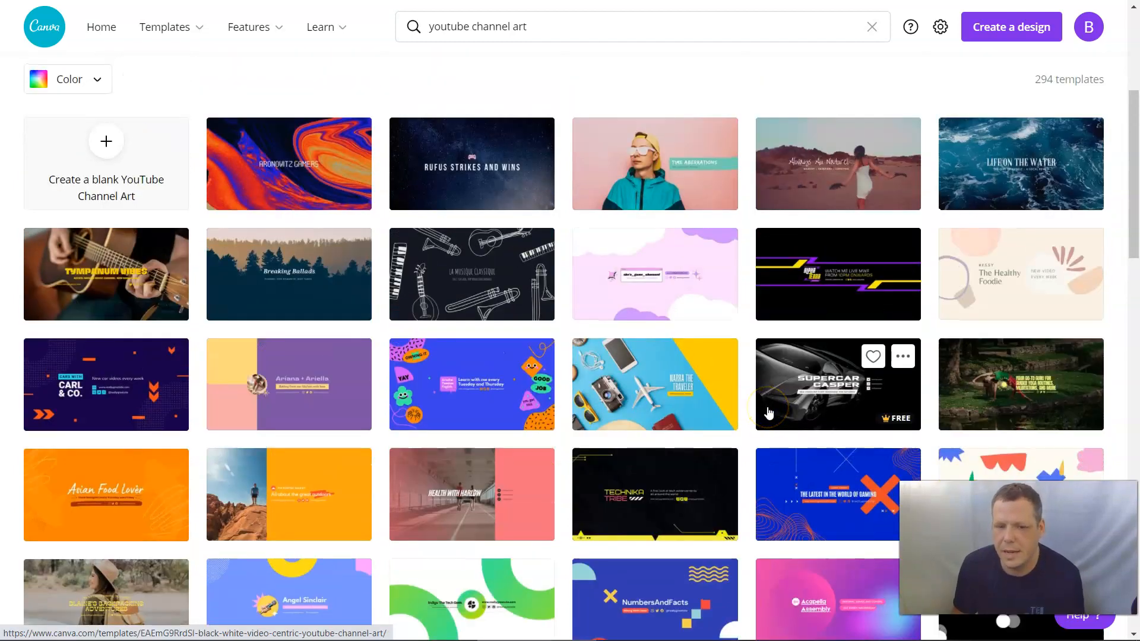
pyautogui.scroll(-1, 709, 433)
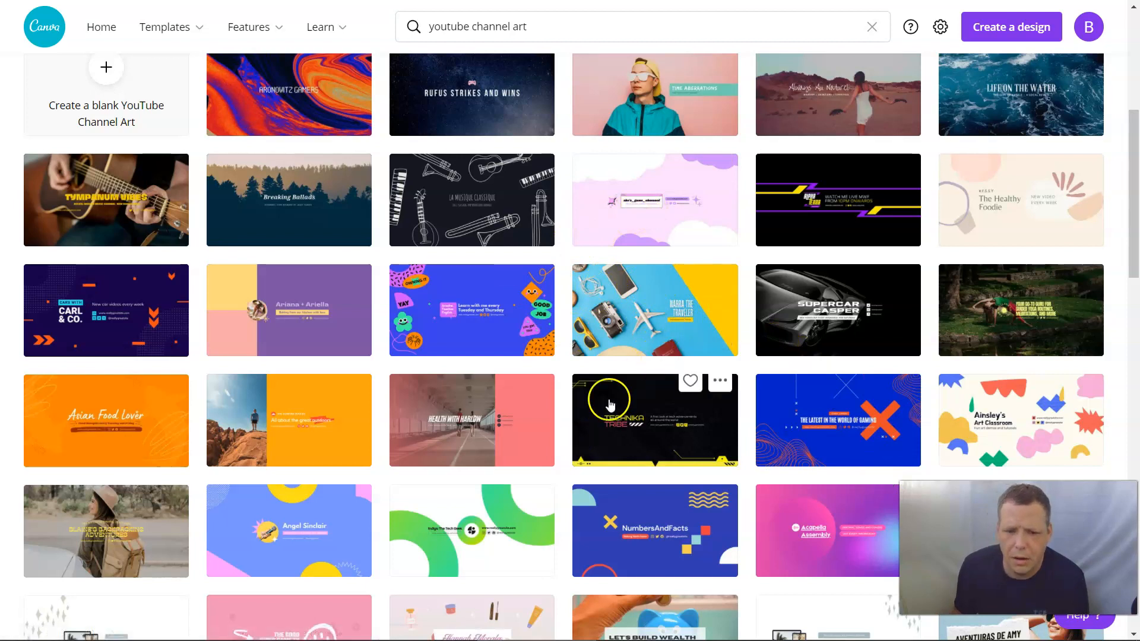
pyautogui.click(968, 91)
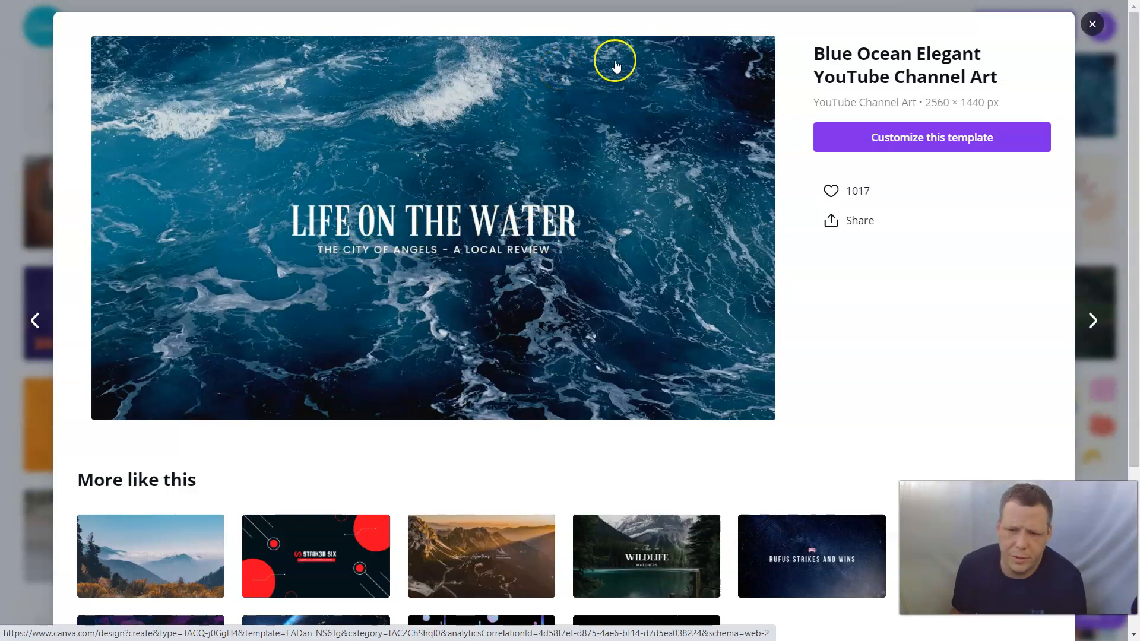
pyautogui.click(1091, 24)
# Preview the Blue and Black Corporate Finance "Let's Build Wealth" template further down the list and close it
pyautogui.scroll(-6, 719, 288)
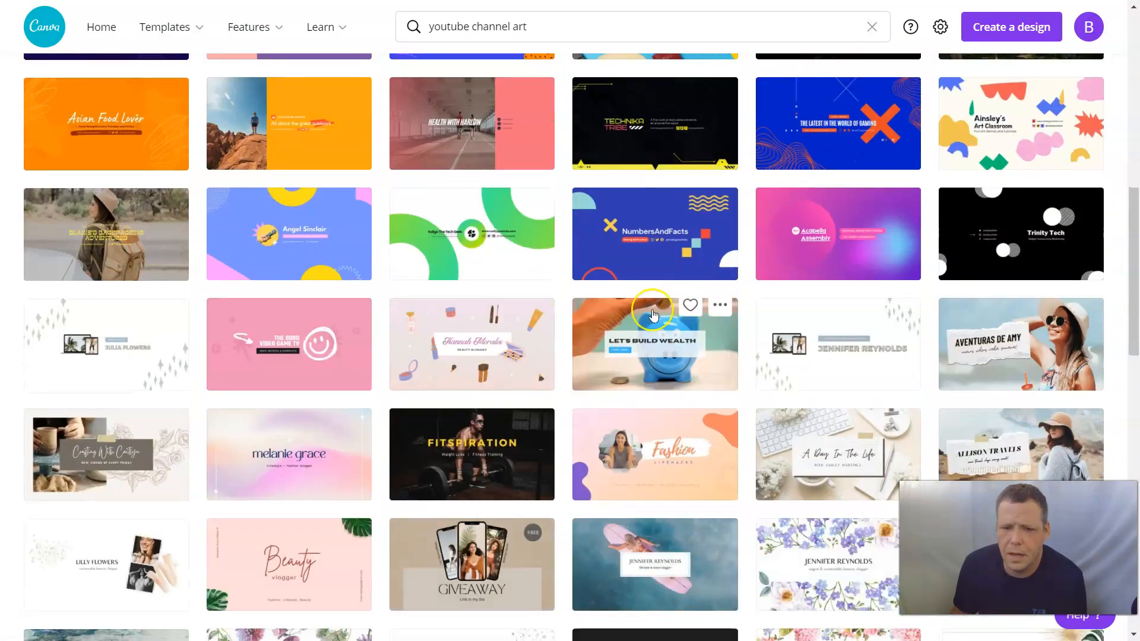
pyautogui.scroll(-3, 718, 288)
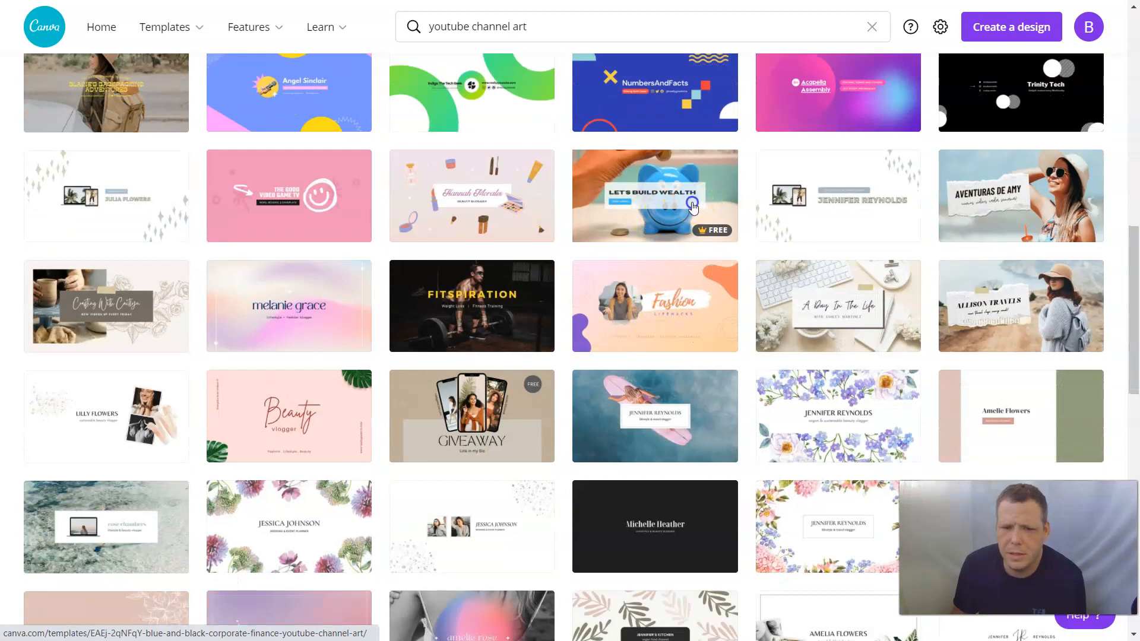
pyautogui.click(693, 207)
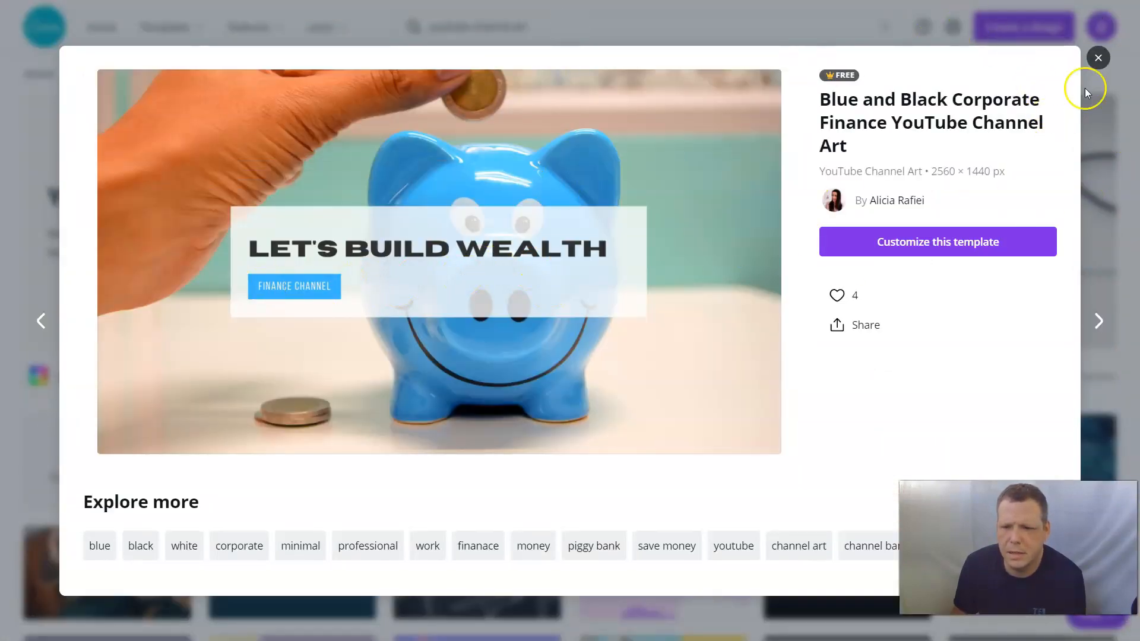
pyautogui.click(1097, 58)
# Open the Pink and Blue Galaxy Gaming YouTube Channel Art template for customization
pyautogui.scroll(6, 807, 259)
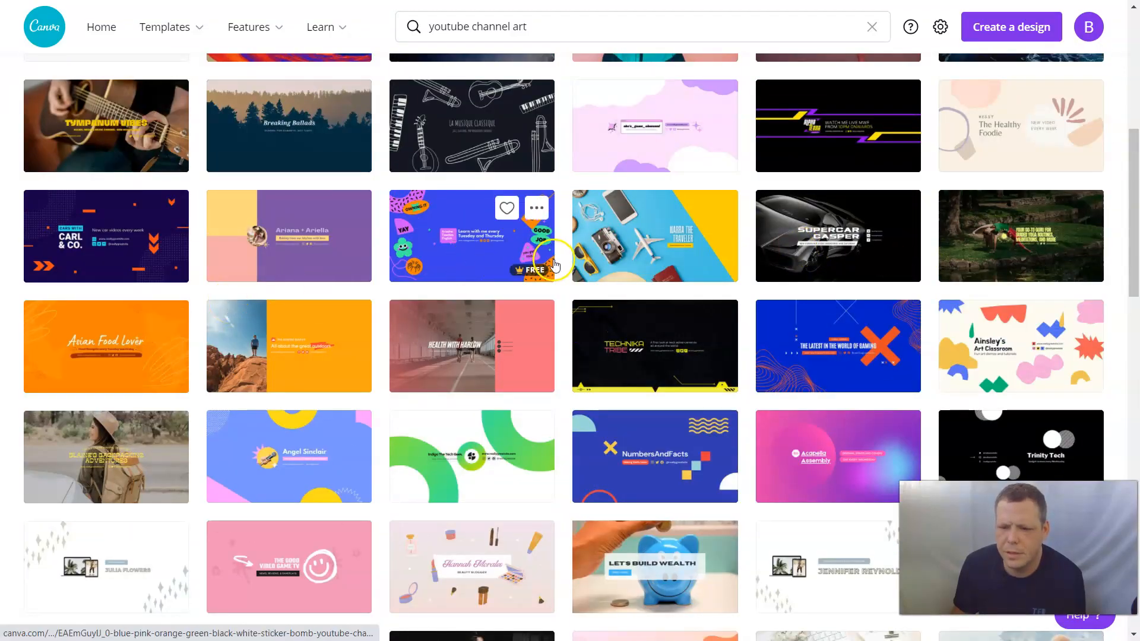
pyautogui.scroll(4, 553, 265)
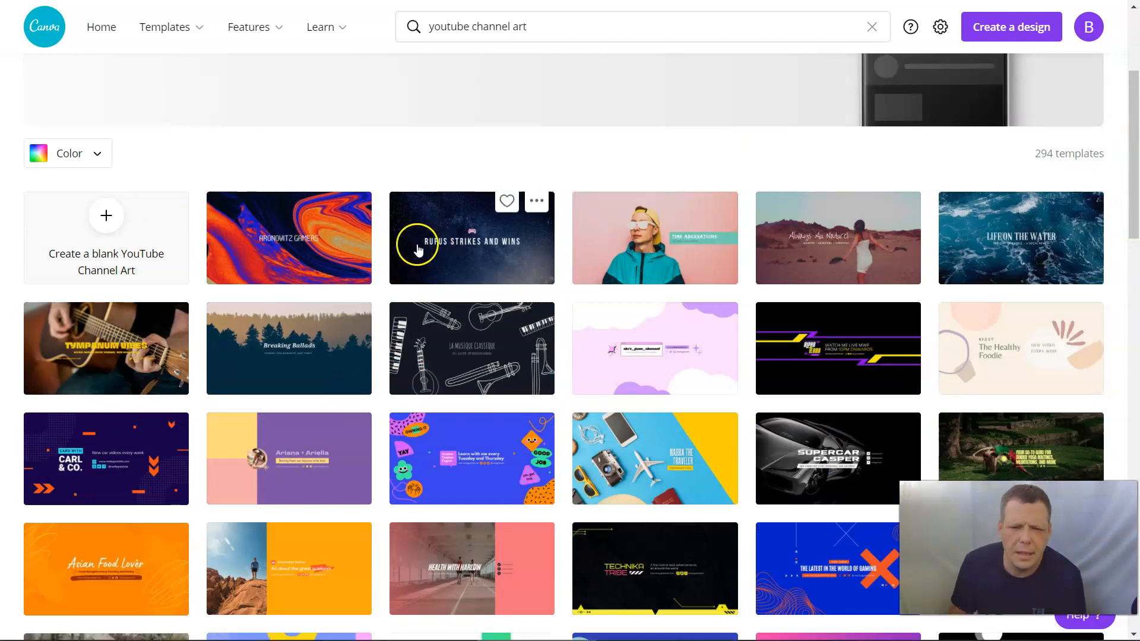
pyautogui.click(482, 233)
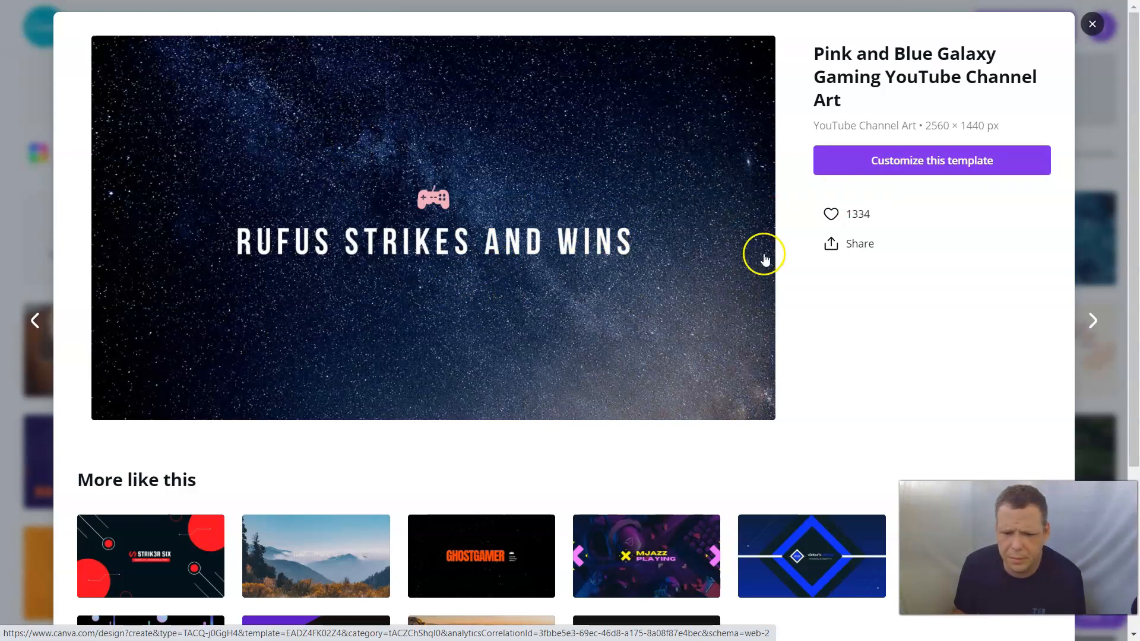
pyautogui.click(921, 168)
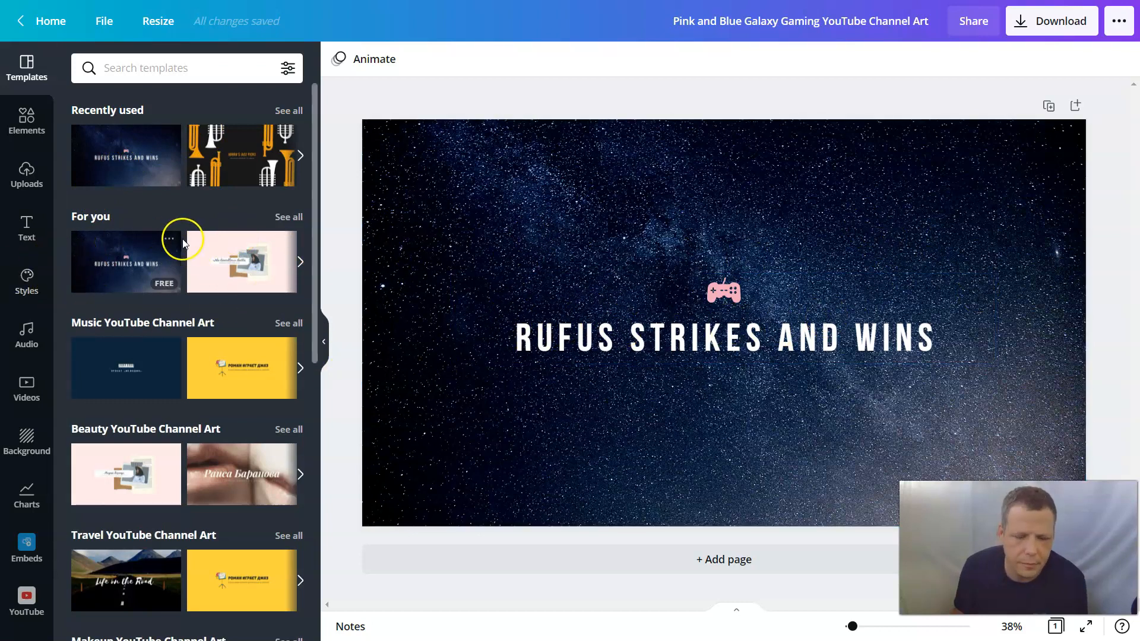
# Delete the placeholder title text "RUFUS STRIKES AND WINS" under the game controller icon
pyautogui.doubleClick(685, 336)
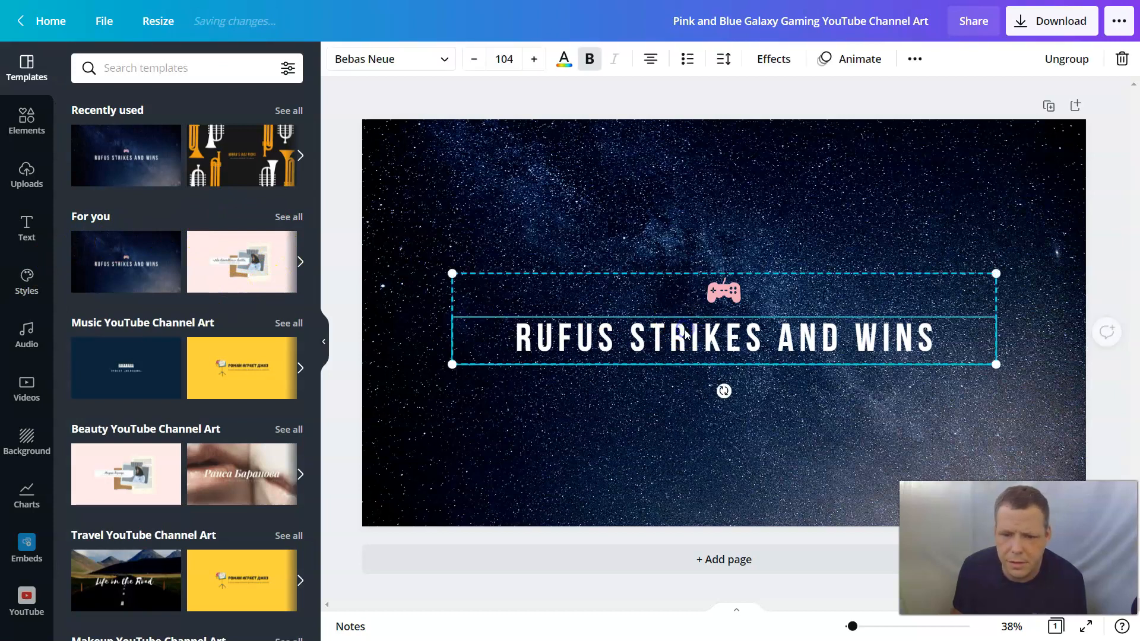
pyautogui.click(824, 340)
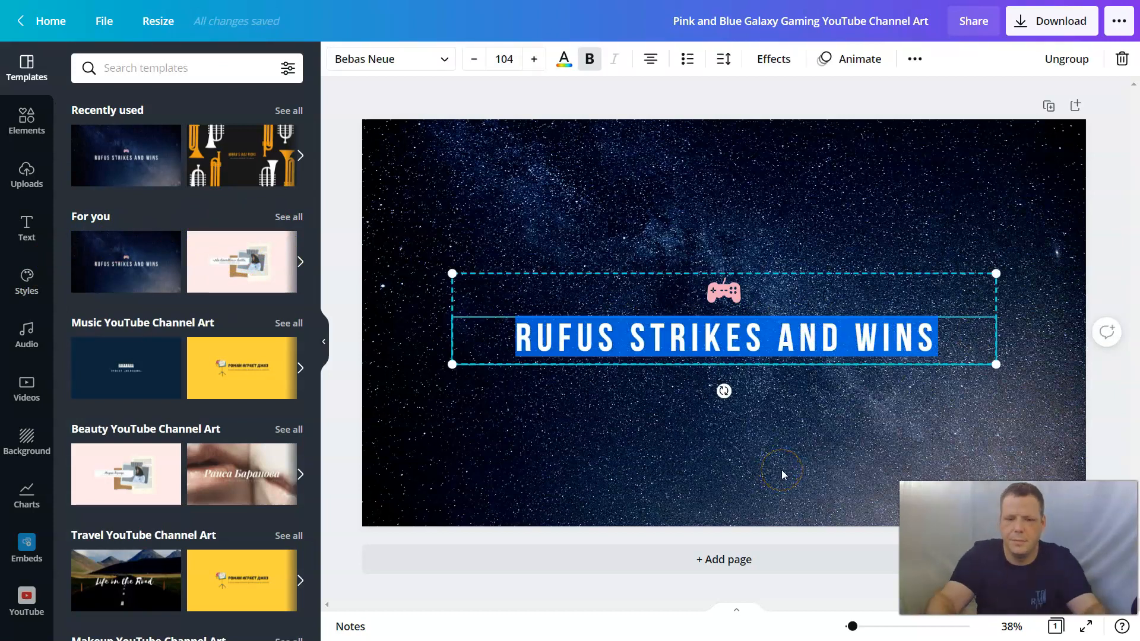
pyautogui.press('BackSpace')
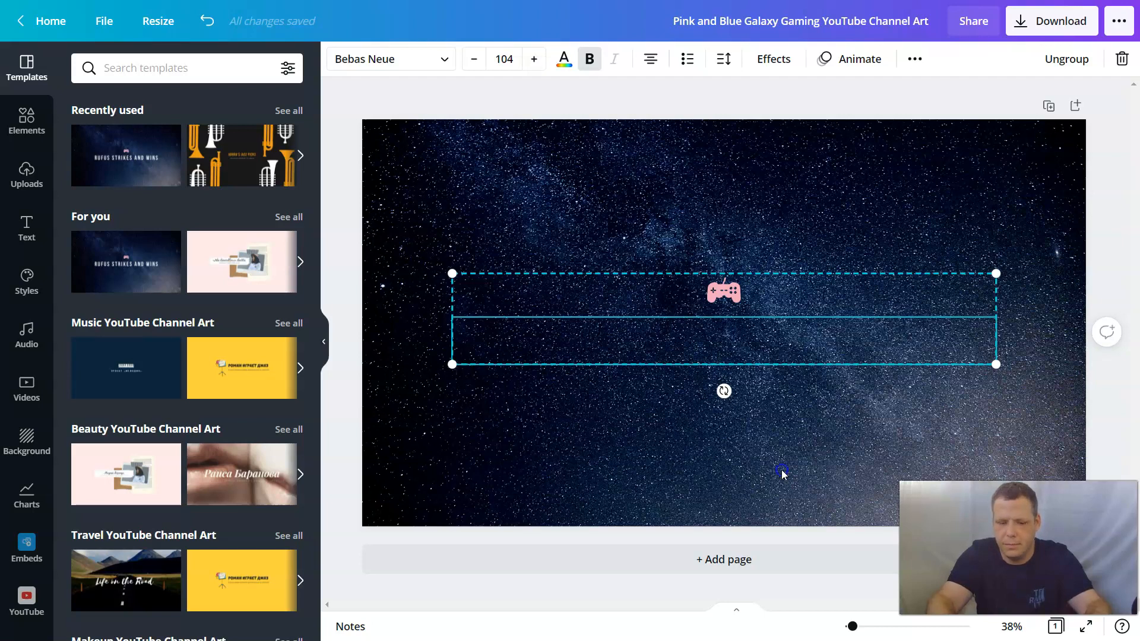
pyautogui.click(781, 473)
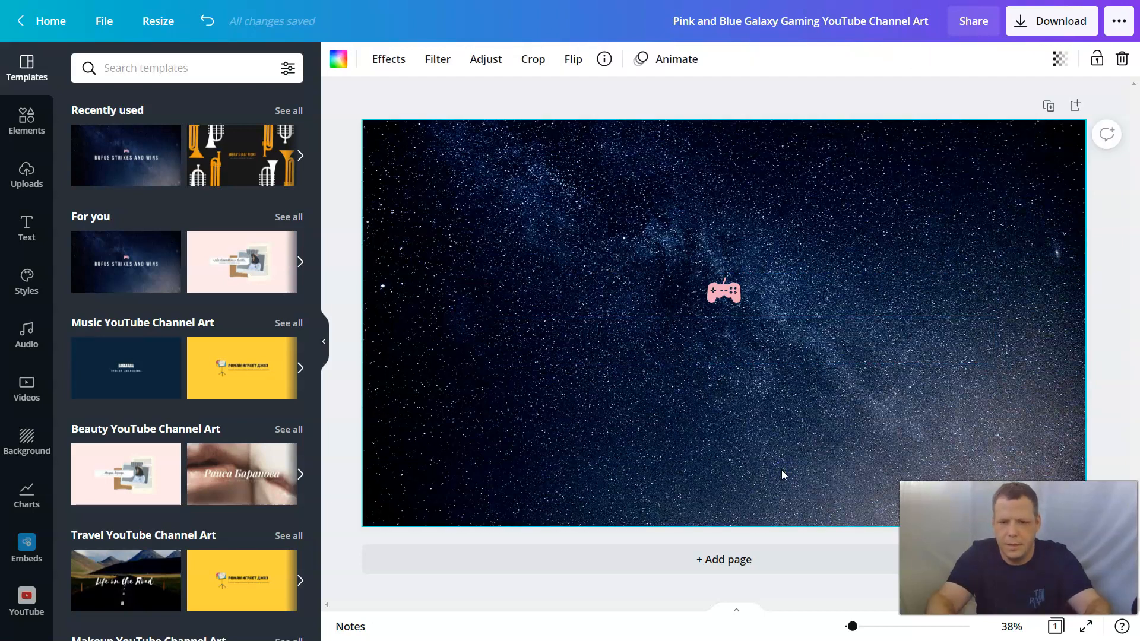
pyautogui.click(779, 377)
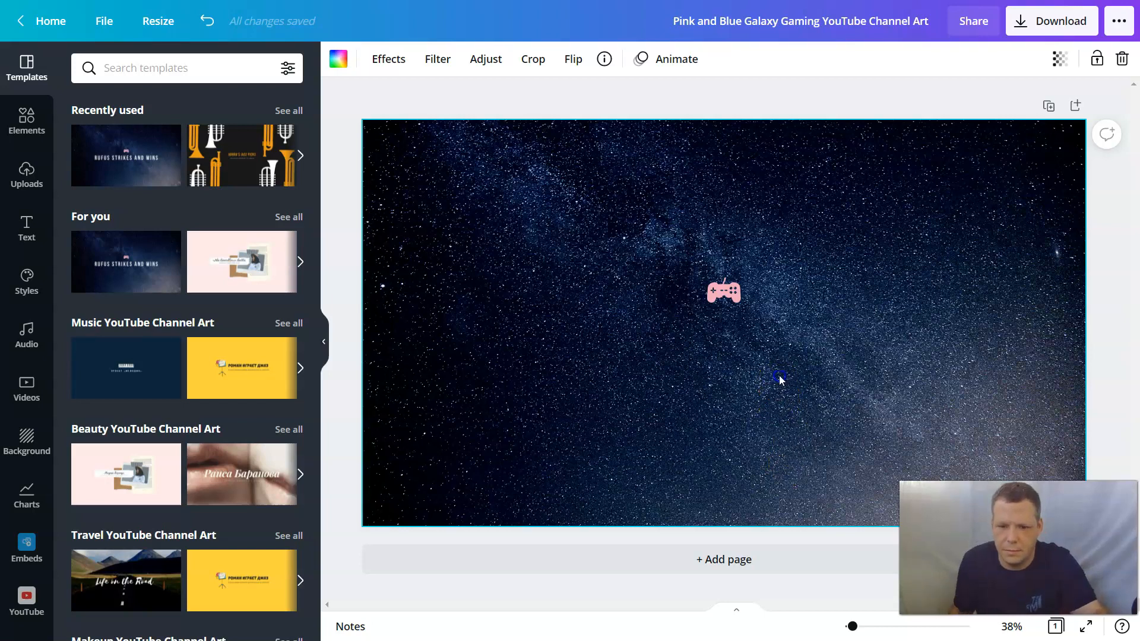
pyautogui.click(782, 351)
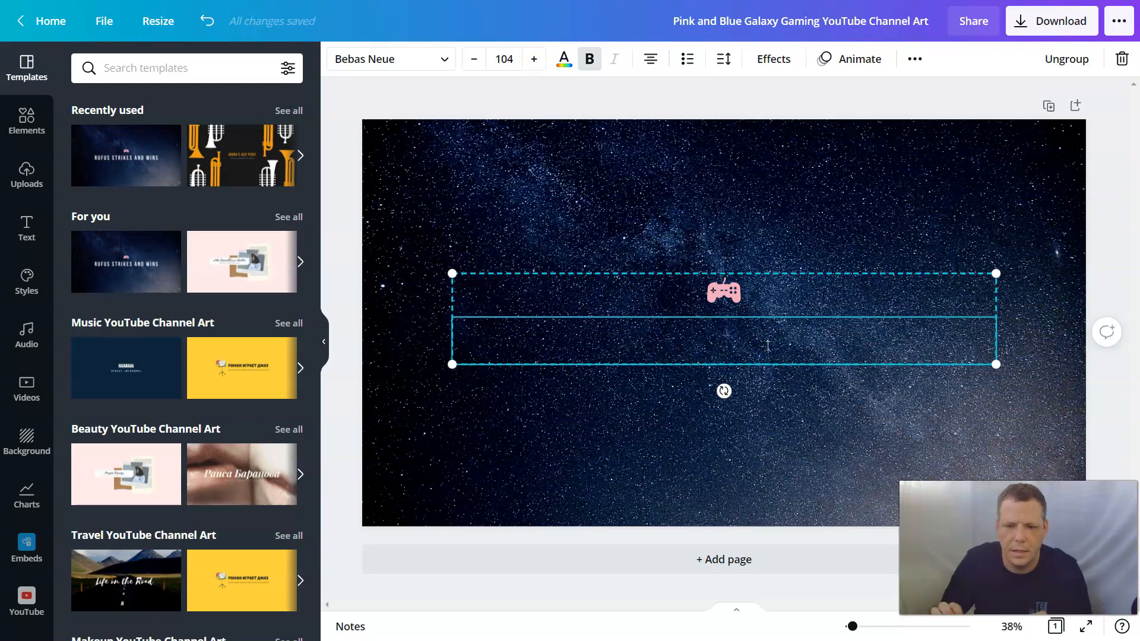
pyautogui.write('G')
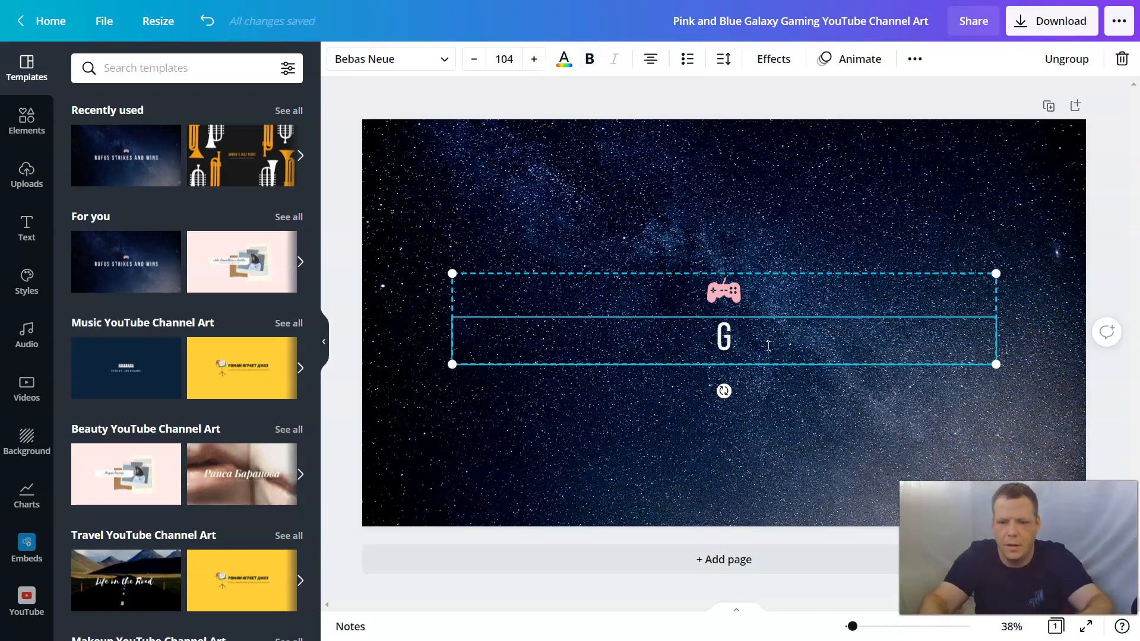
pyautogui.press('BackSpace')
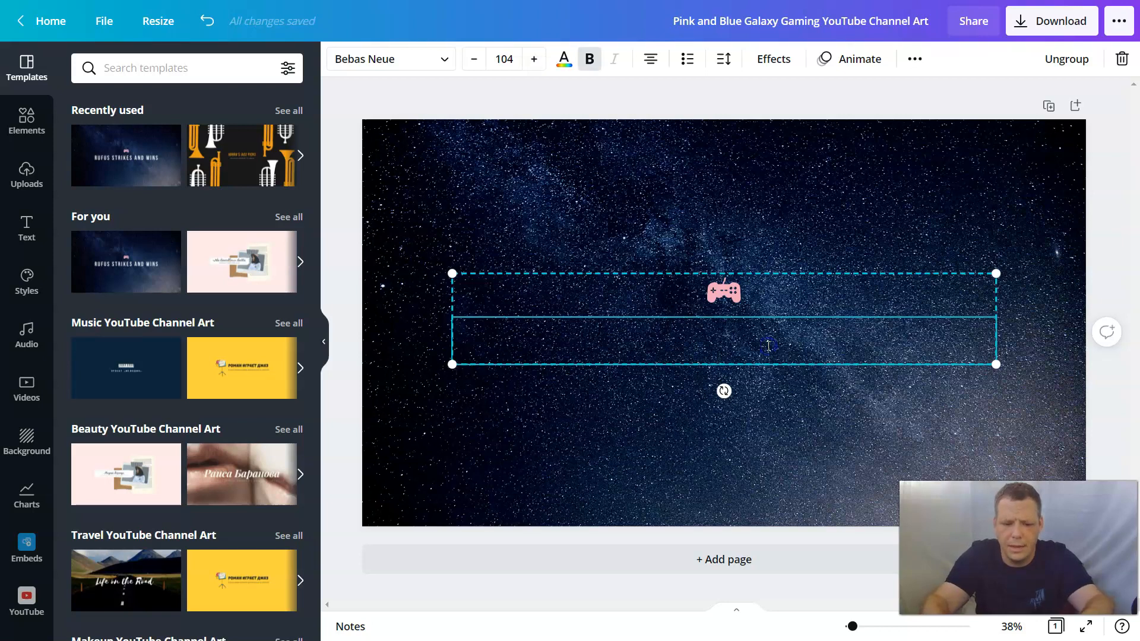
pyautogui.write('G')
pyautogui.rightClick(753, 354)
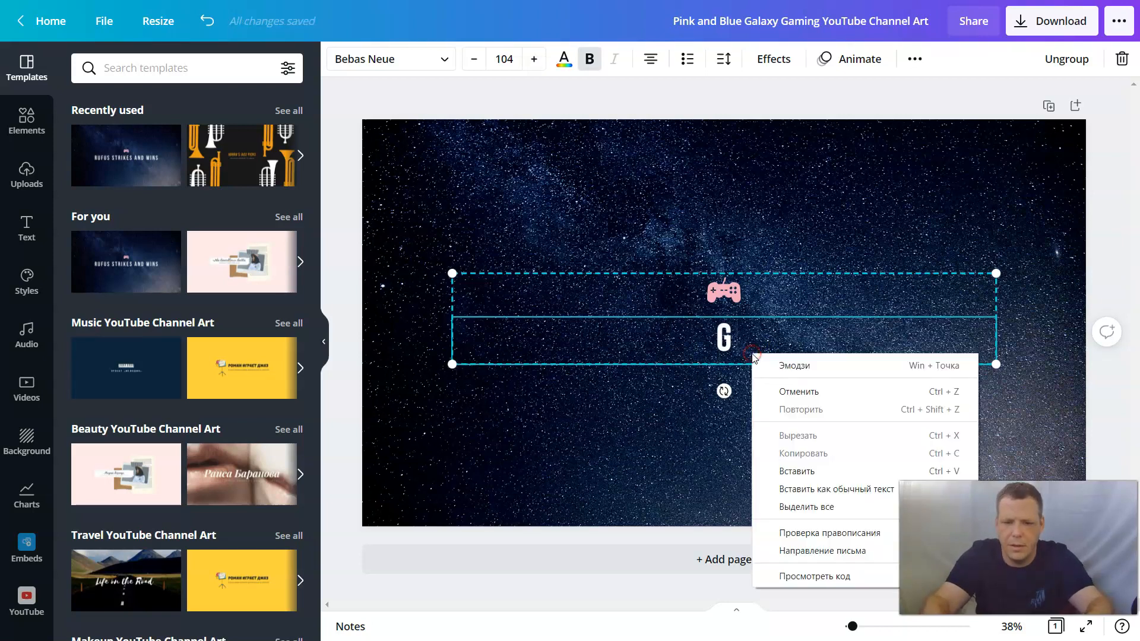
pyautogui.click(774, 331)
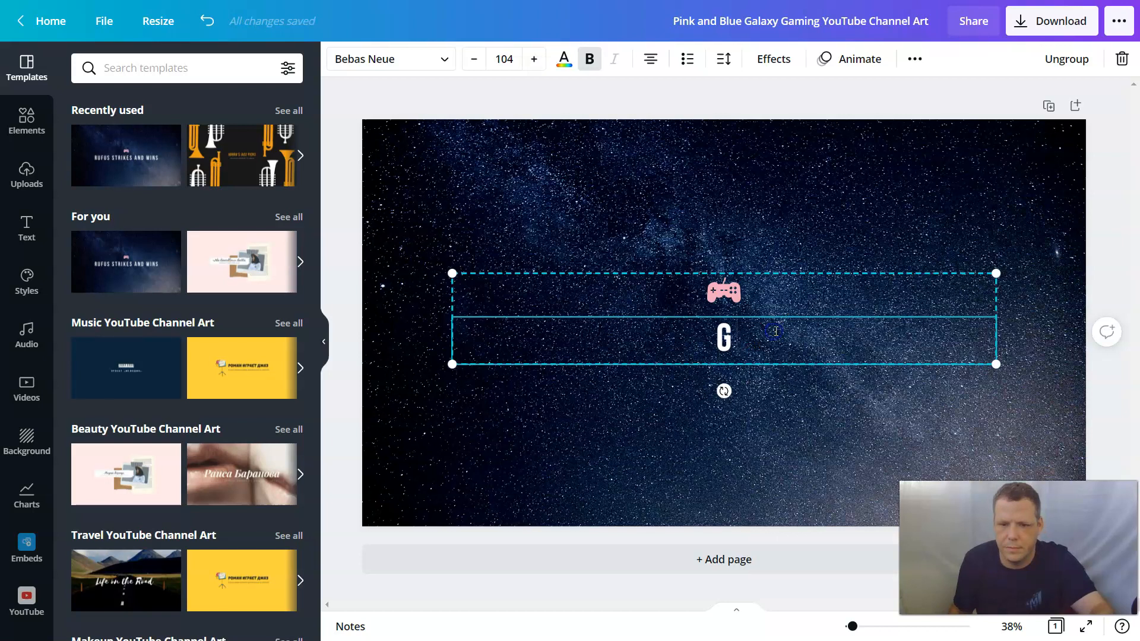
pyautogui.press('BackSpace')
# Try "GOING DOWN DEEP" as the banner title under the game controller icon and clear it again
pyautogui.write('GOIN')
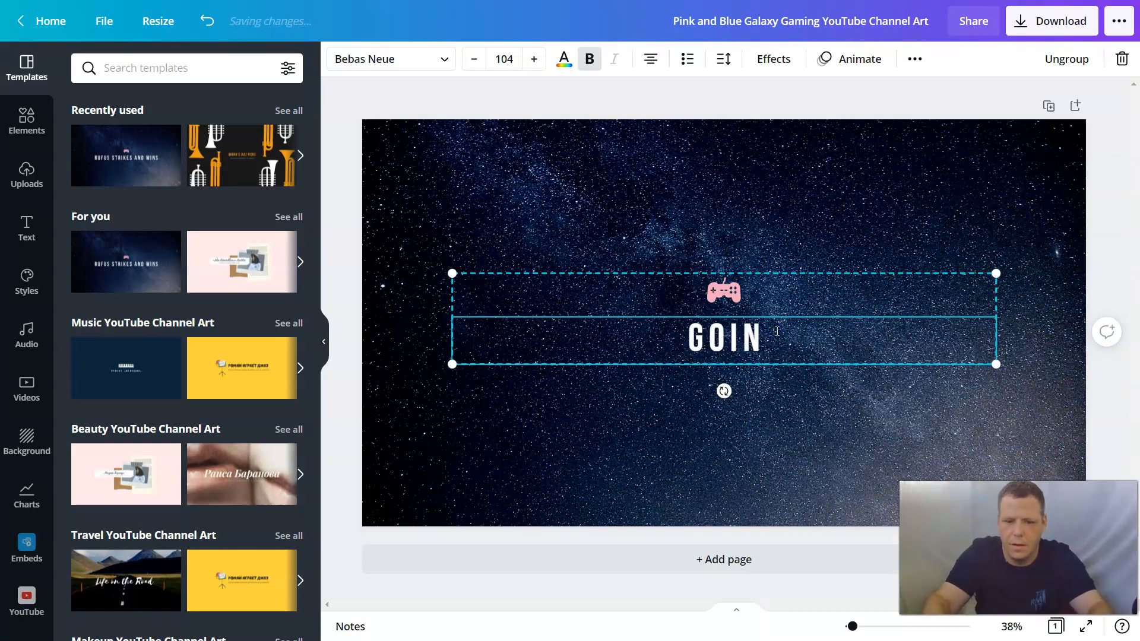
pyautogui.write('G')
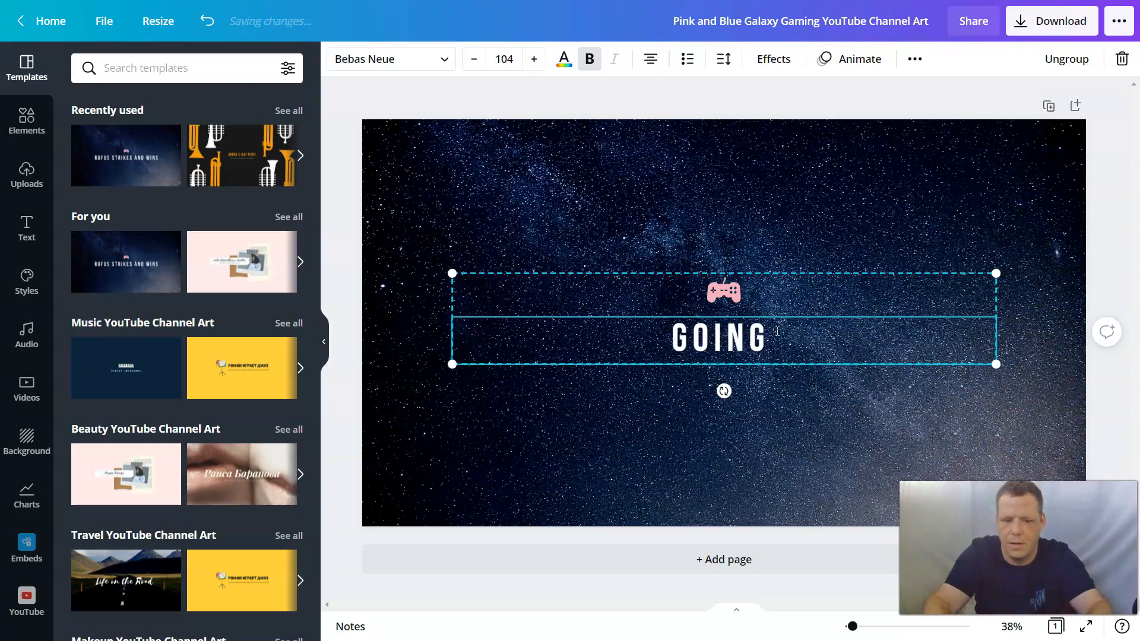
pyautogui.write(' DO')
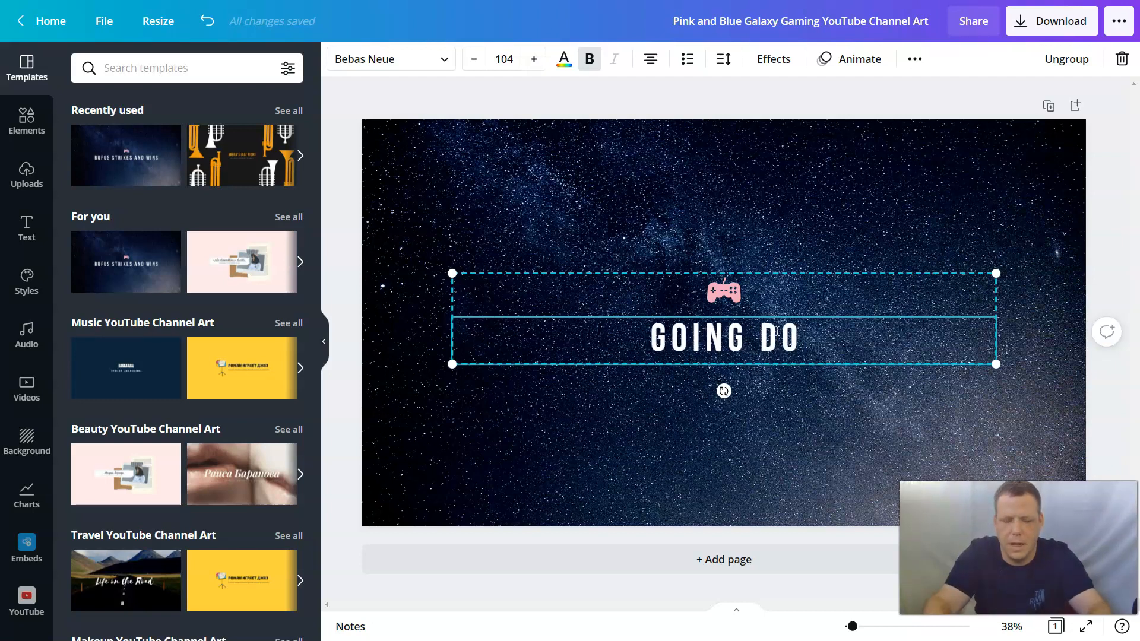
pyautogui.write('WN D')
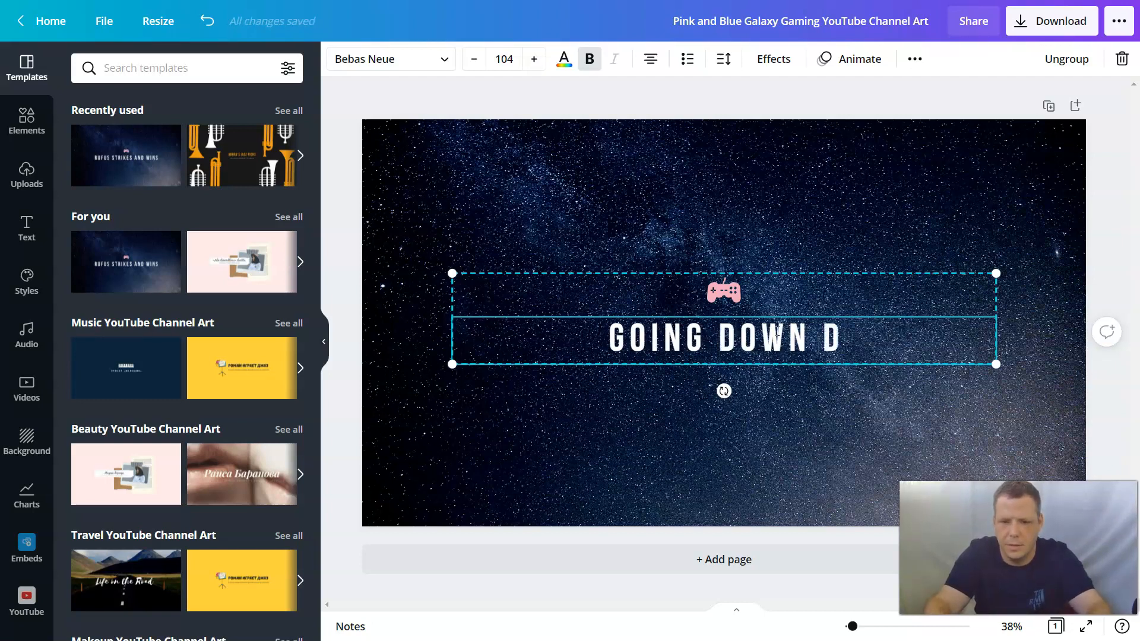
pyautogui.write('EEP')
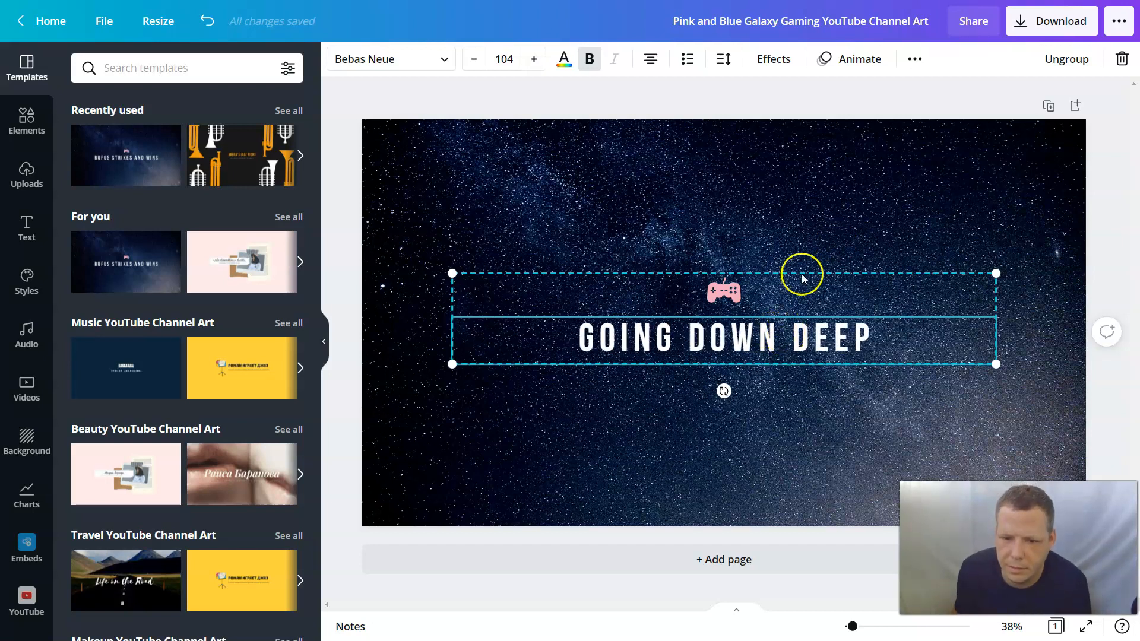
pyautogui.moveTo(894, 349); pyautogui.dragTo(610, 380)
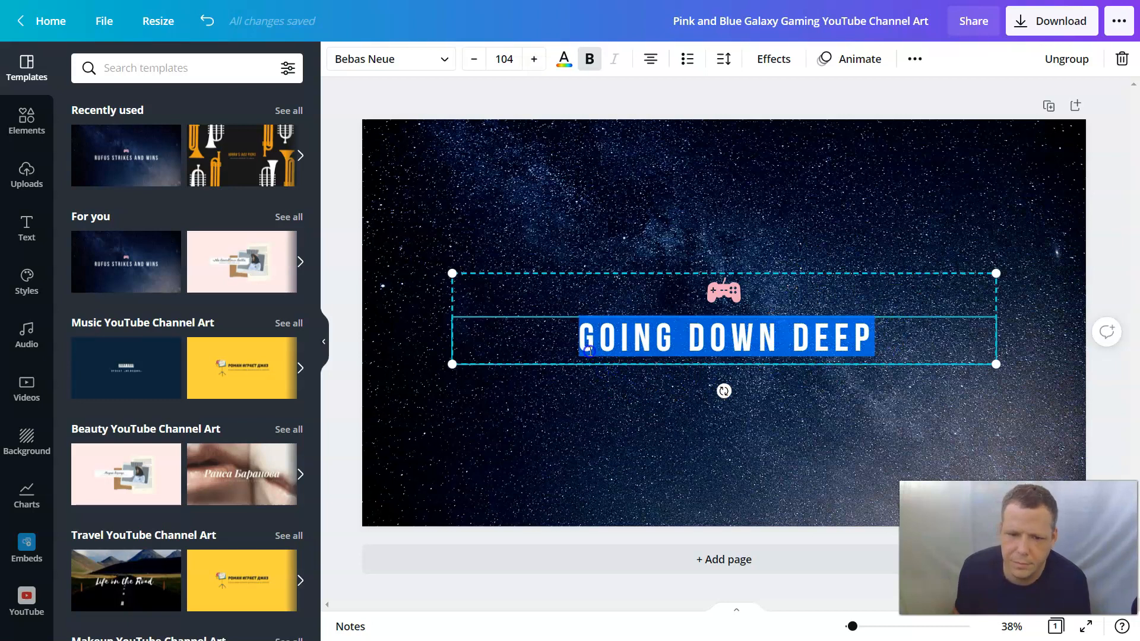
pyautogui.press('BackSpace')
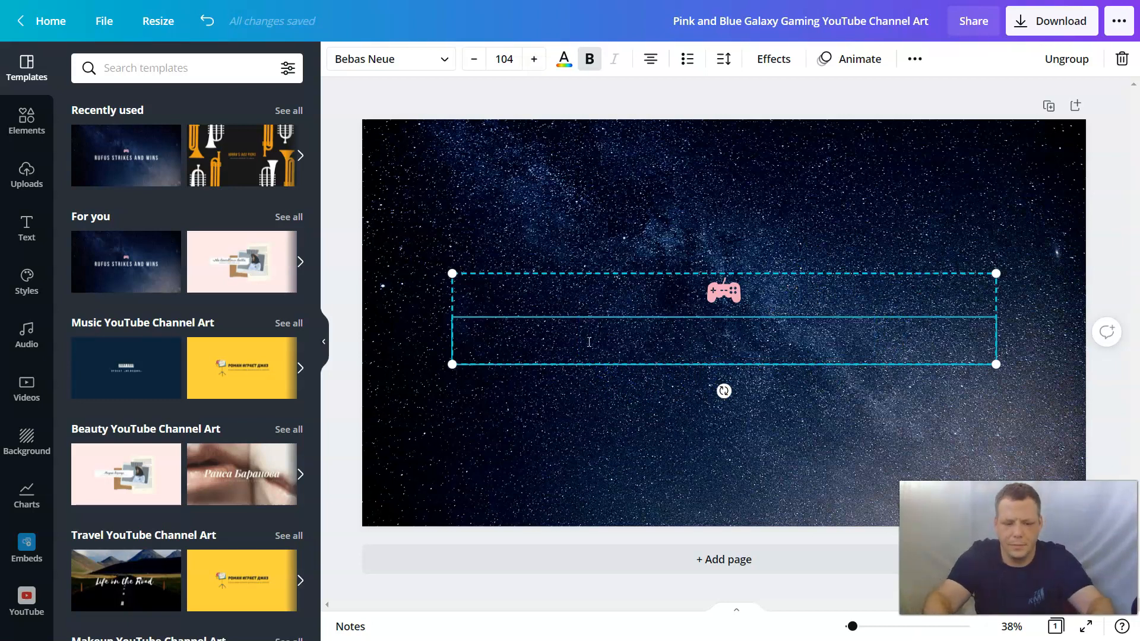
# Enter "BLOOD CLOT GAMING" as the banner title under the game controller icon
pyautogui.write('B')
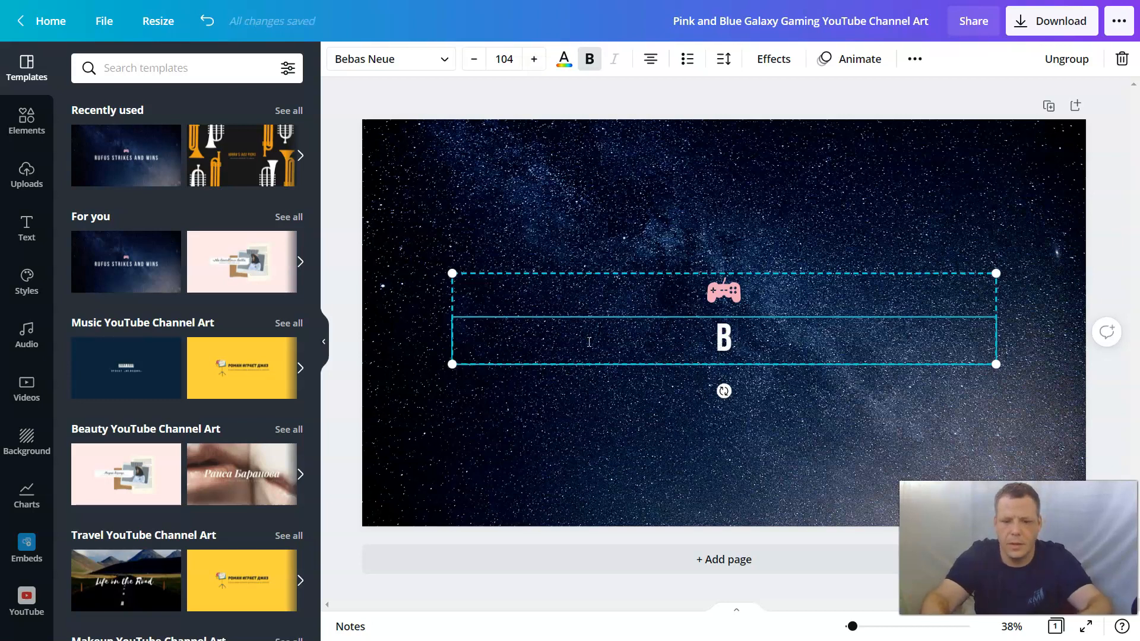
pyautogui.write('LOOD')
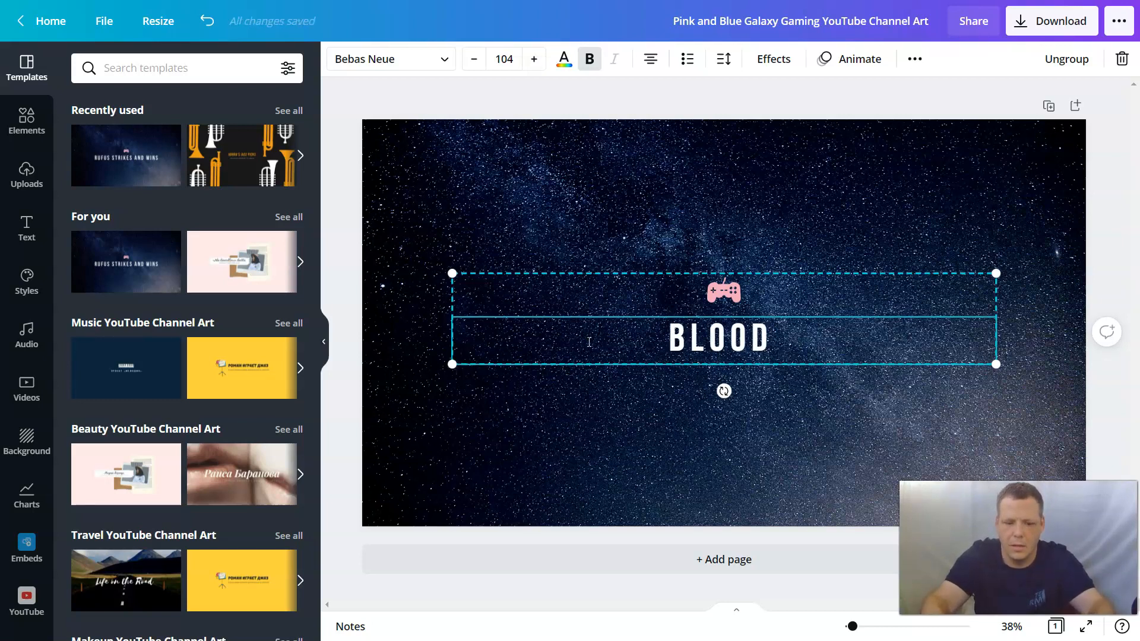
pyautogui.write(' CLOT')
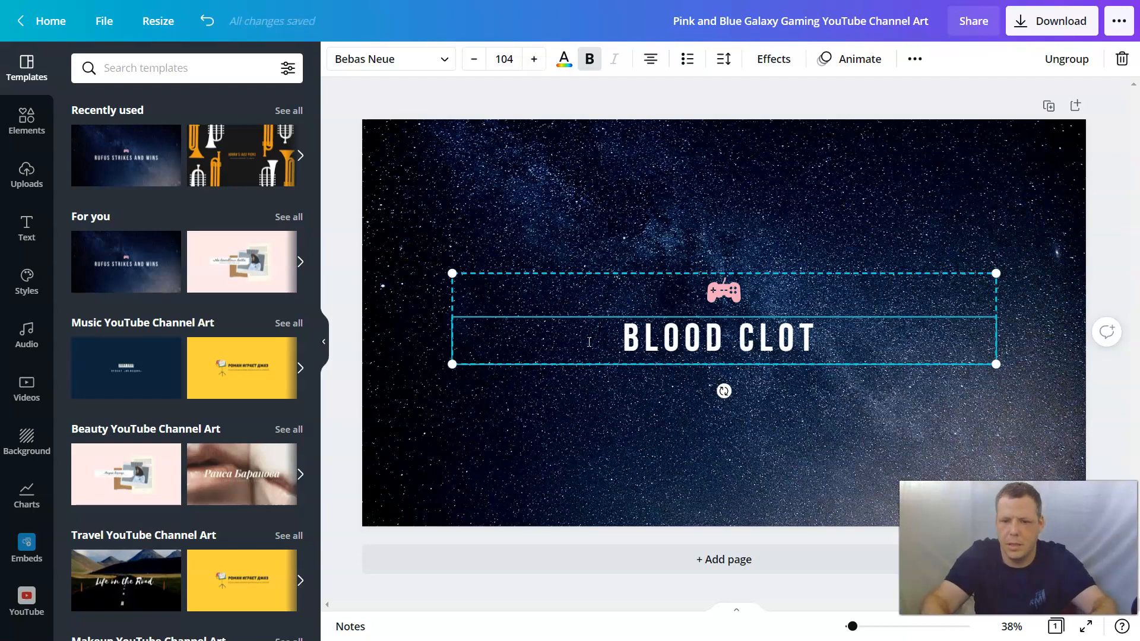
pyautogui.write(' GAMIN')
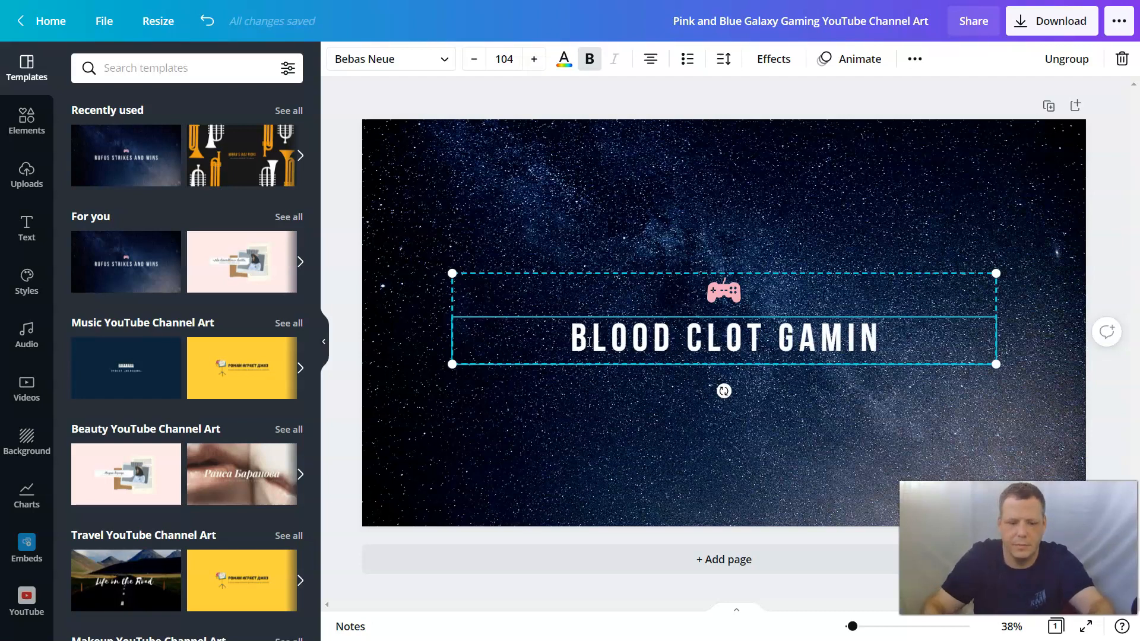
pyautogui.write('G')
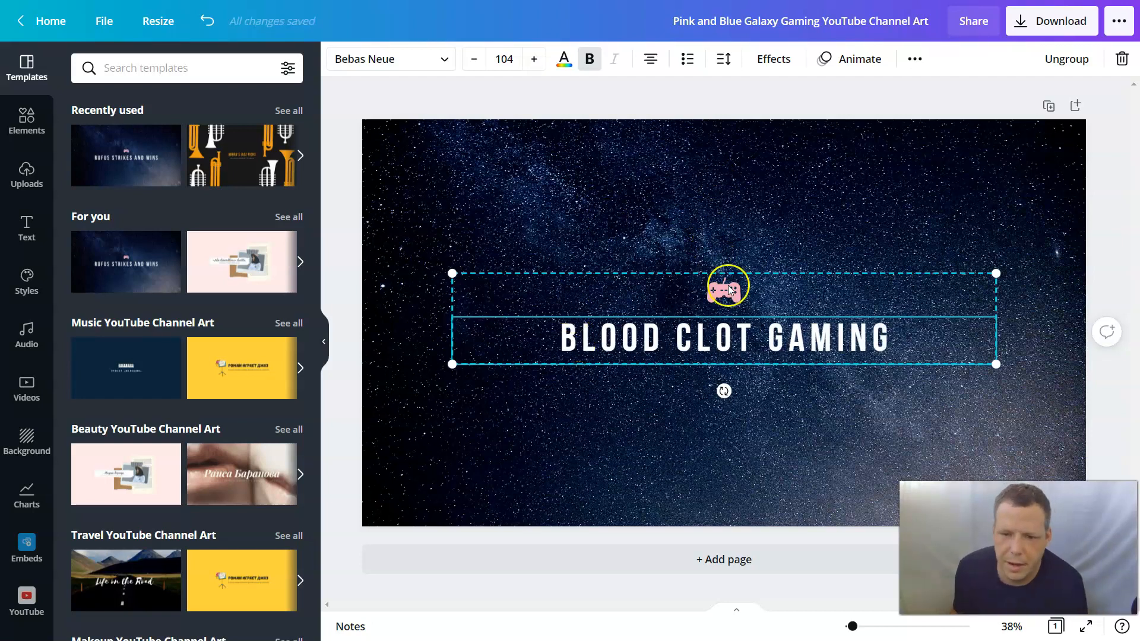
# Shift the title group slightly down and delete the pink game controller icon above the title
pyautogui.click(730, 290)
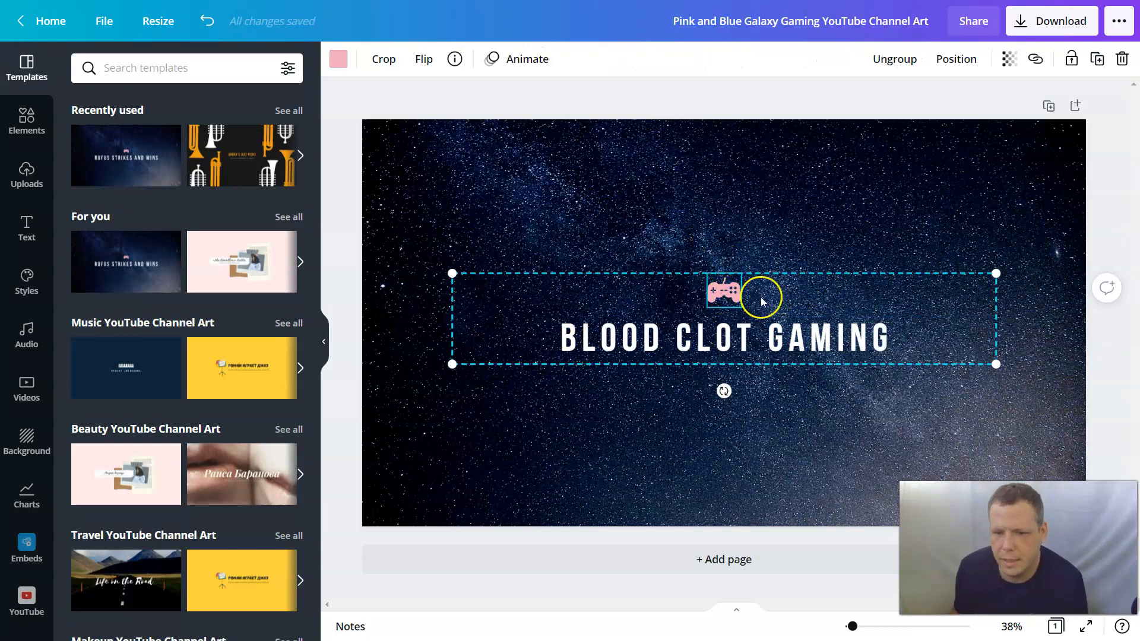
pyautogui.moveTo(723, 291)
pyautogui.mouseDown()
pyautogui.moveTo(541, 291)
pyautogui.moveTo(774, 291)
pyautogui.moveTo(712, 300)
pyautogui.moveTo(723, 300)
pyautogui.mouseUp()
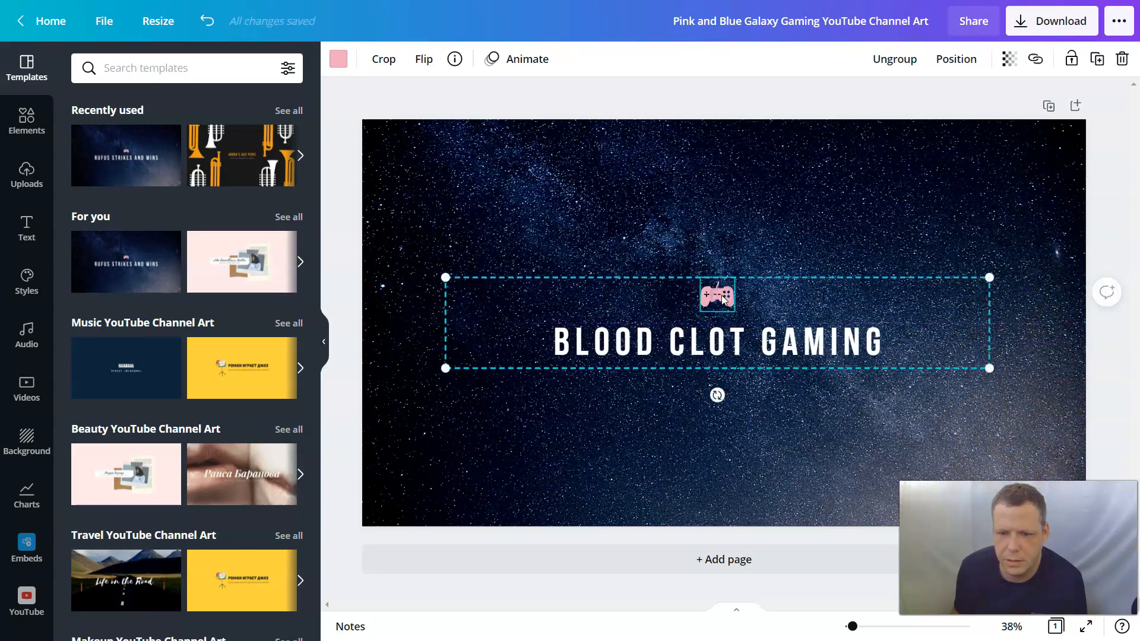
pyautogui.rightClick(723, 299)
pyautogui.click(777, 376)
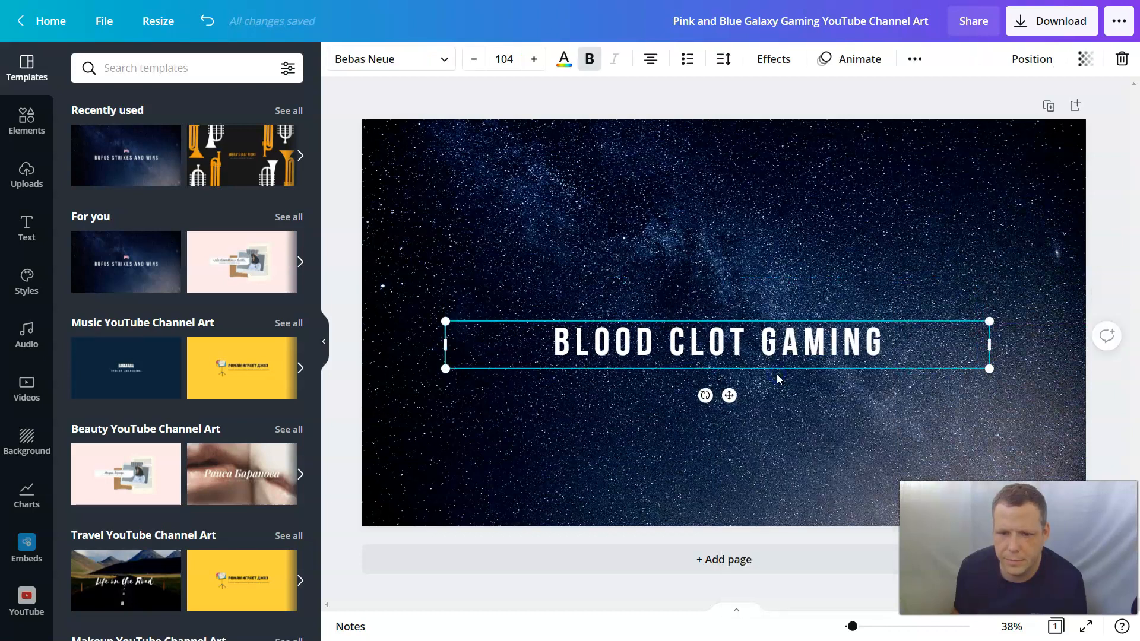
pyautogui.click(708, 306)
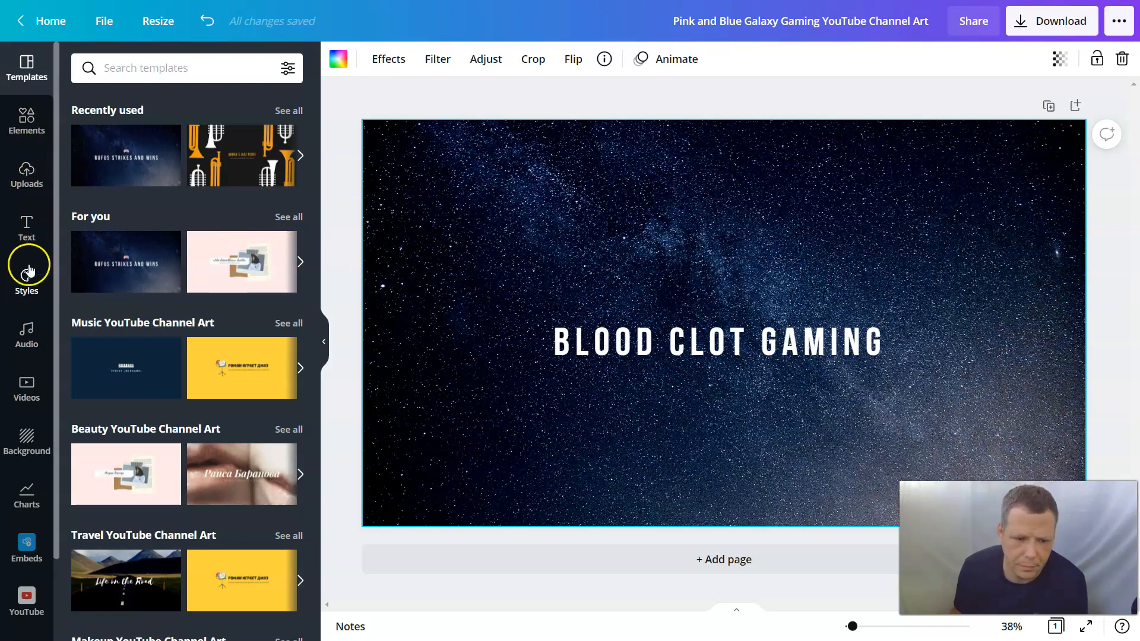
# Try the blue sea and rocky cliff photo from the Nature backgrounds as the banner background
pyautogui.click(18, 441)
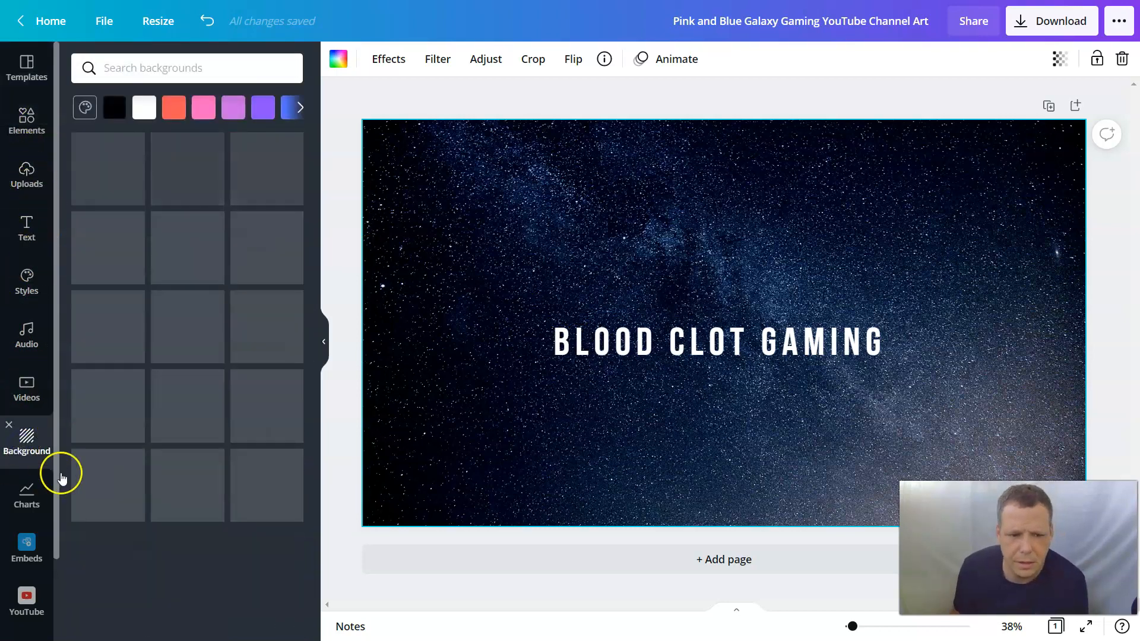
pyautogui.scroll(-9, 170, 219)
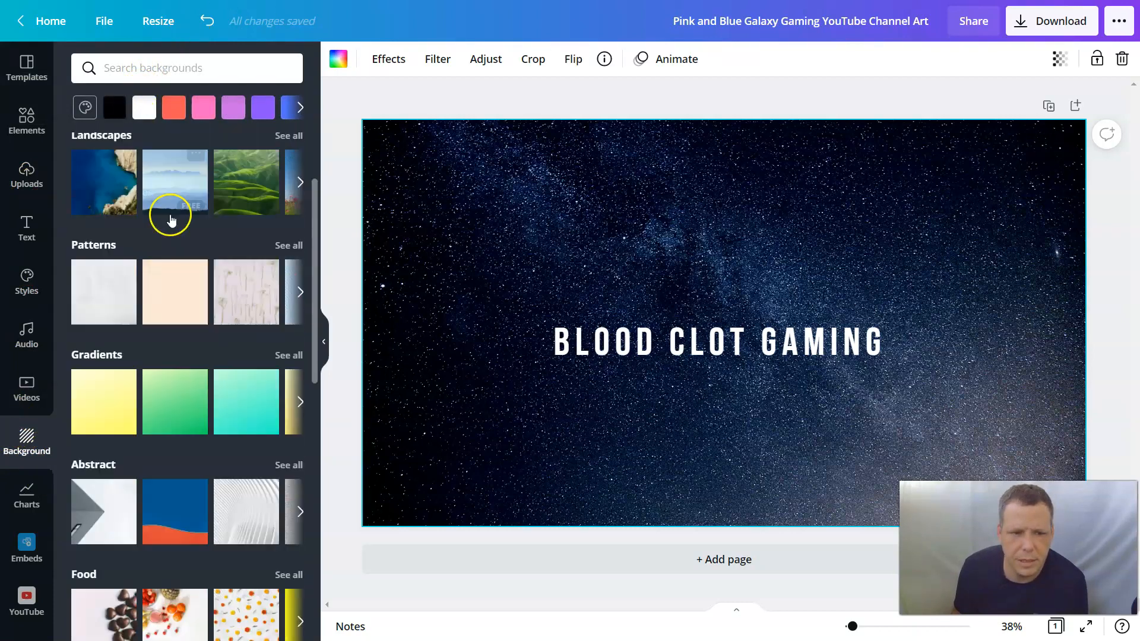
pyautogui.scroll(-4, 181, 227)
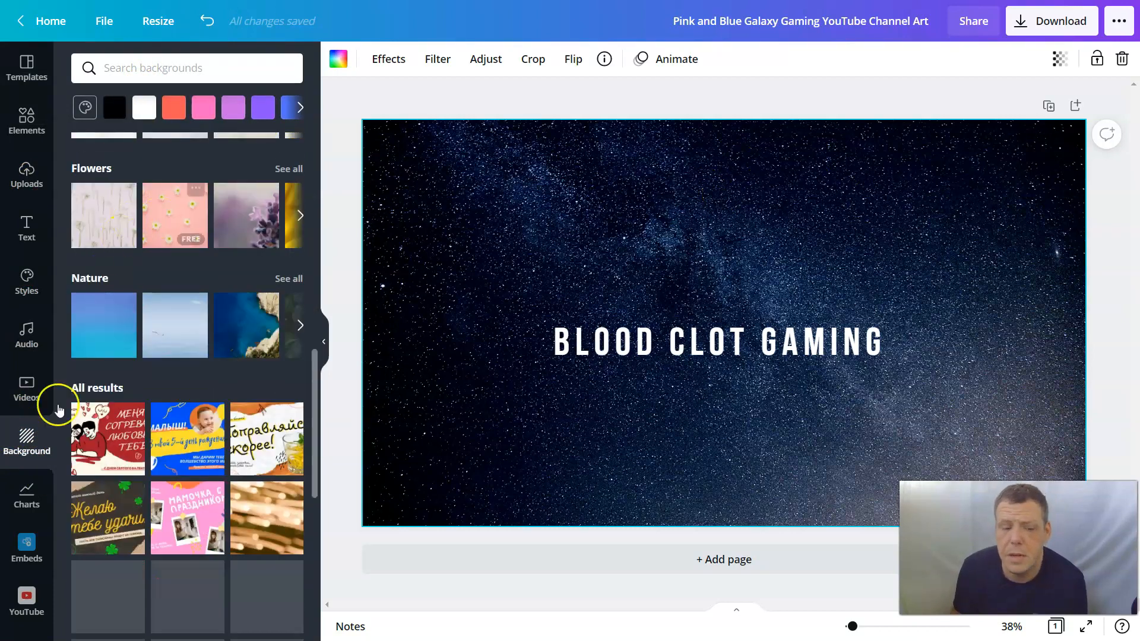
pyautogui.scroll(1, 264, 469)
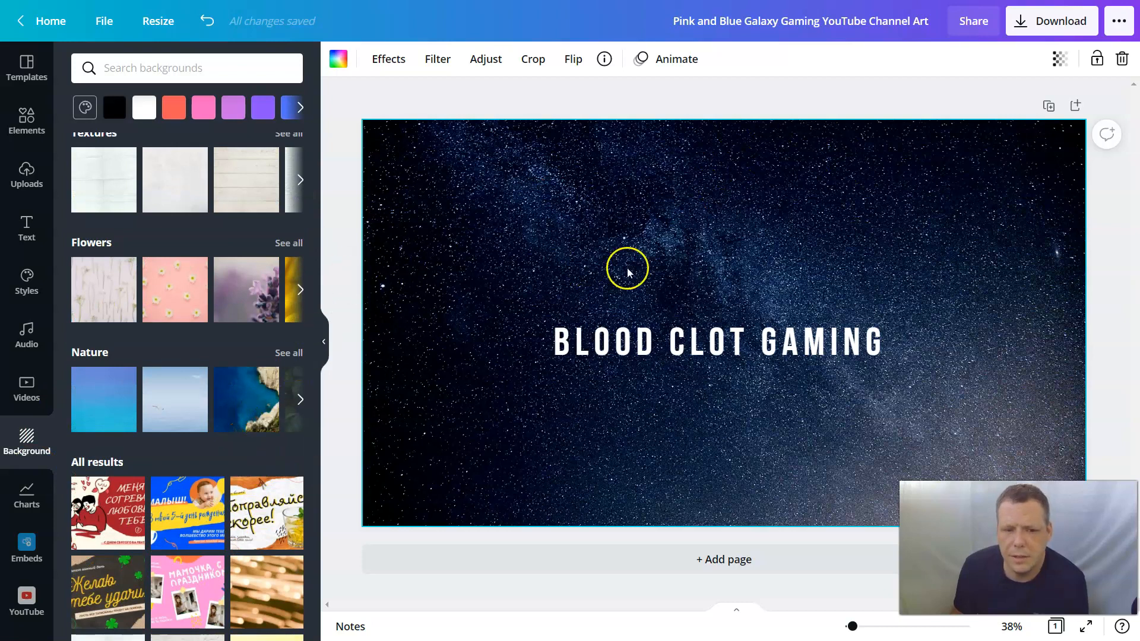
pyautogui.click(267, 403)
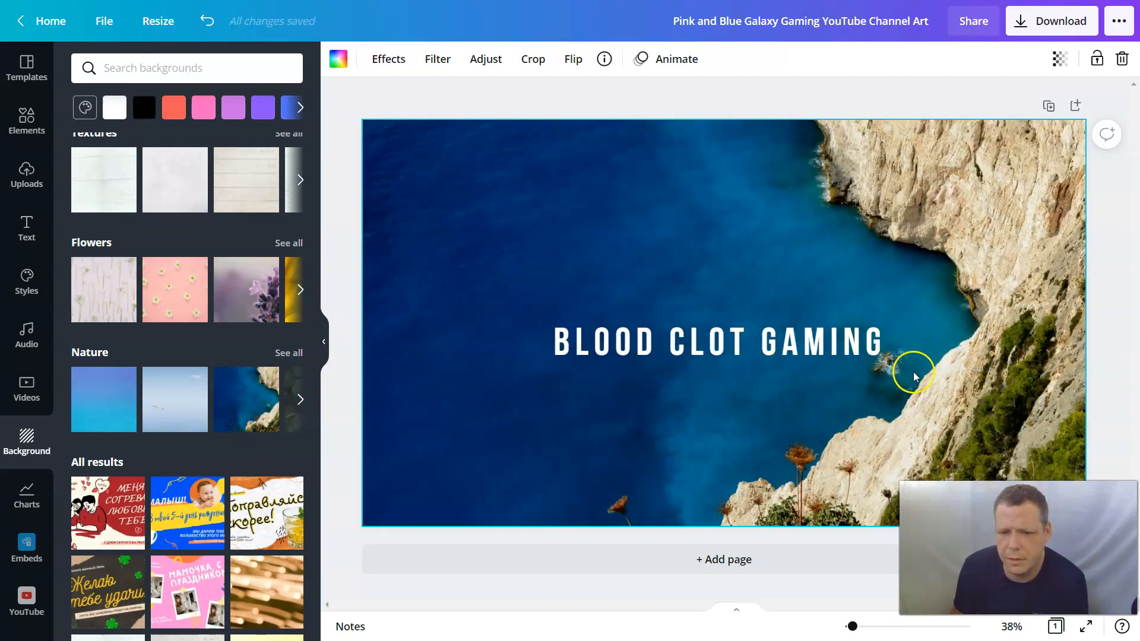
pyautogui.scroll(-4, 220, 436)
pyautogui.moveTo(608, 458)
pyautogui.mouseDown()
pyautogui.moveTo(608, 418)
pyautogui.moveTo(501, 355)
pyautogui.moveTo(608, 453)
pyautogui.mouseUp()
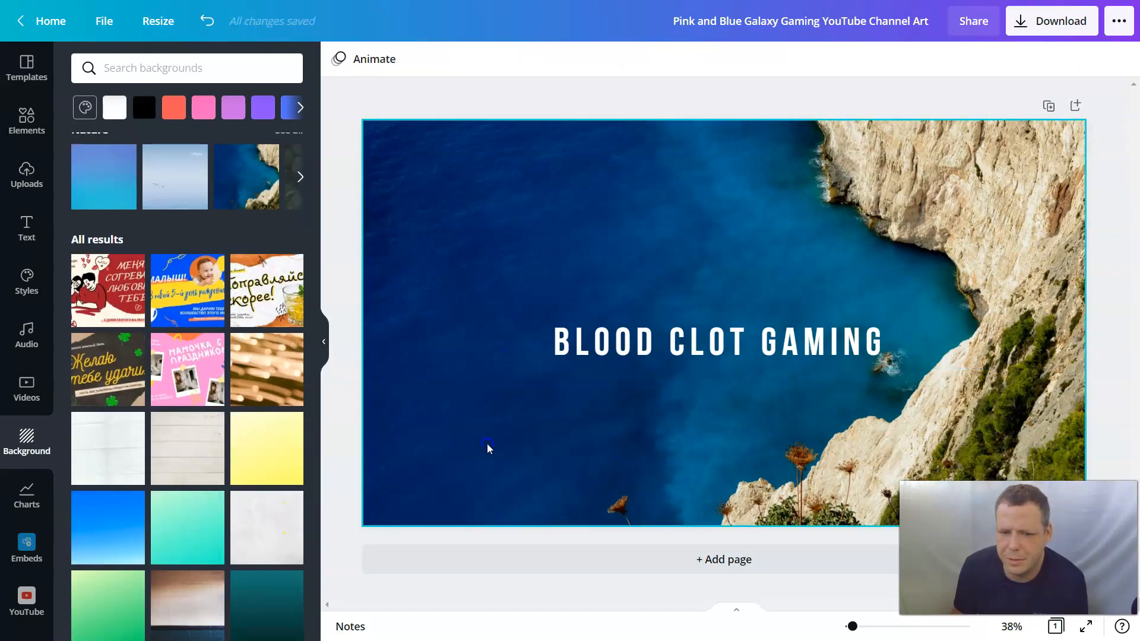
pyautogui.moveTo(487, 443); pyautogui.dragTo(442, 344)
pyautogui.click(588, 451)
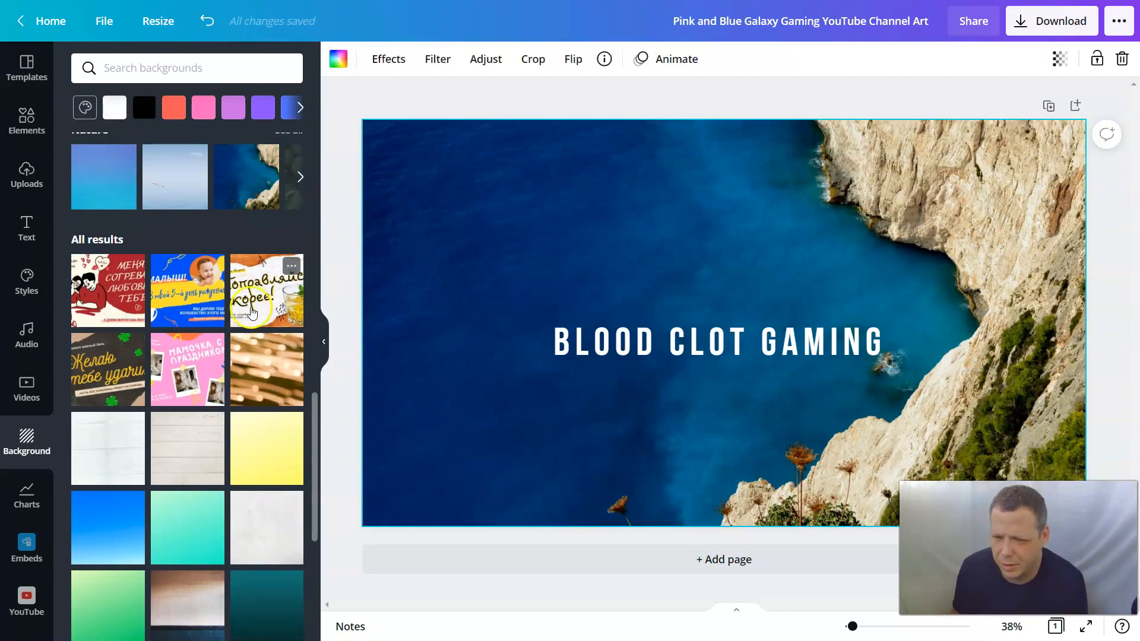
# Try the red design with the illustrated couple from the full background list and browse the other backgrounds
pyautogui.click(122, 284)
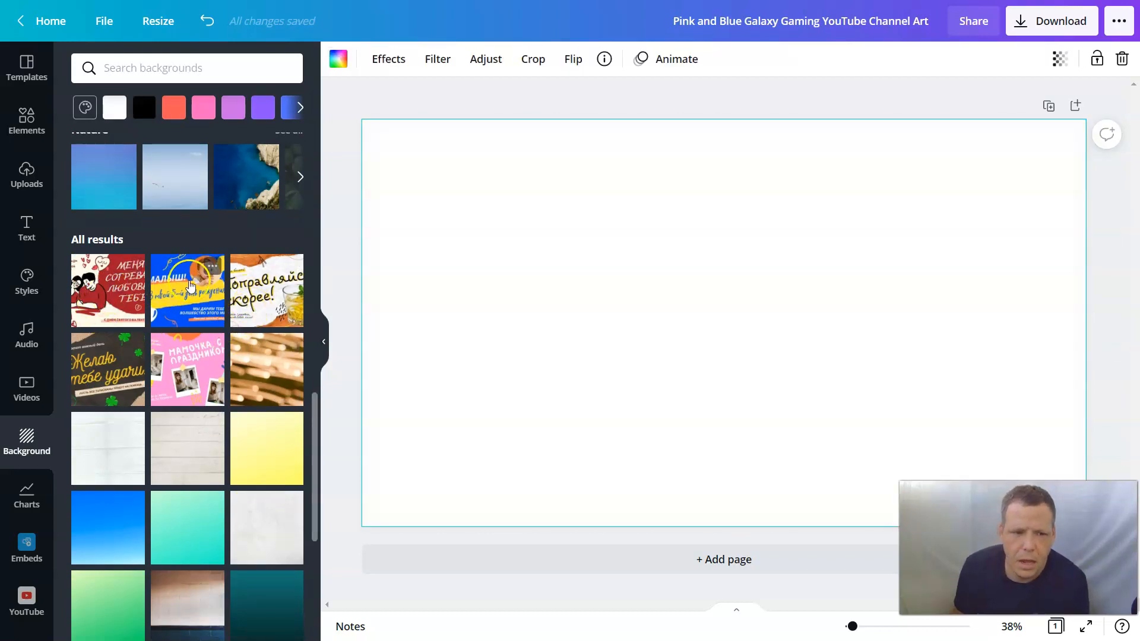
pyautogui.scroll(-8, 190, 287)
pyautogui.scroll(-2, 194, 335)
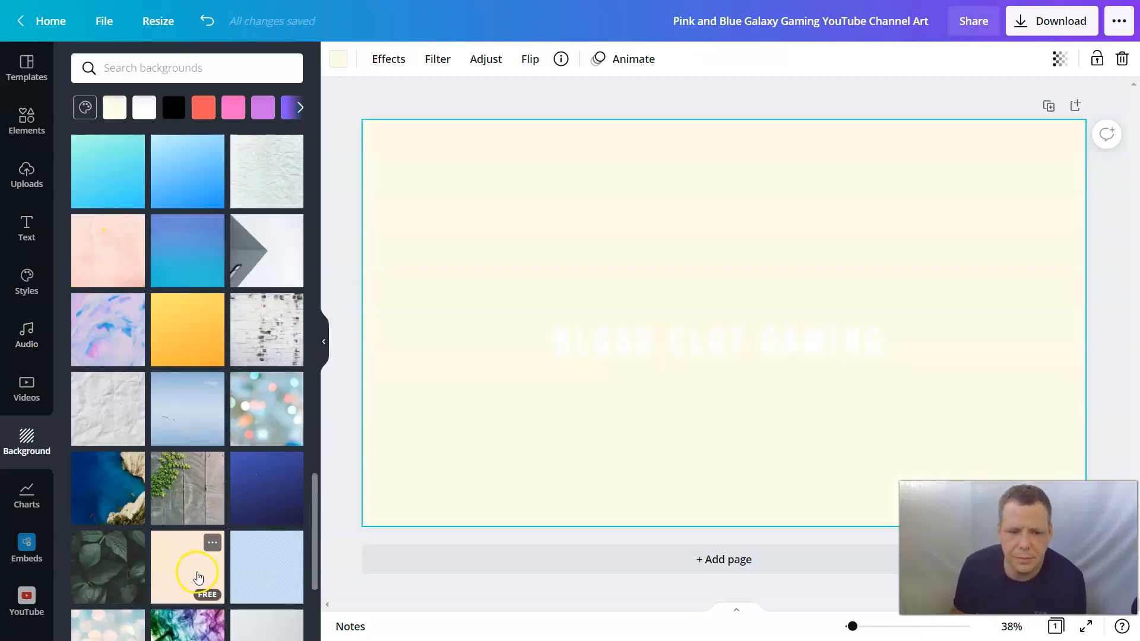
pyautogui.scroll(-5, 199, 576)
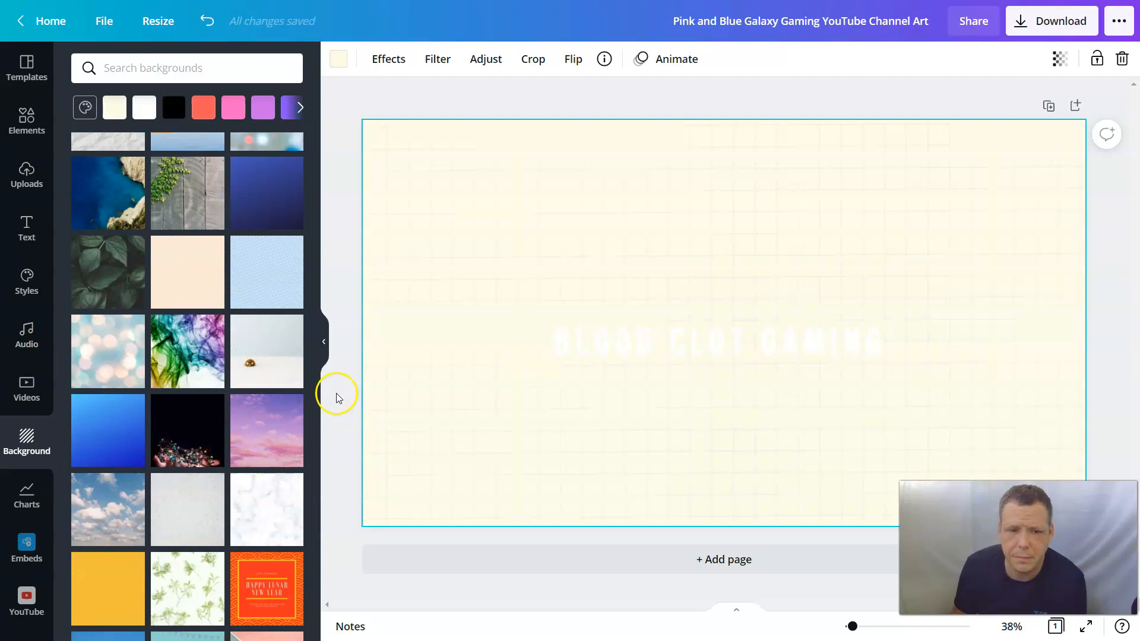
pyautogui.scroll(15, 162, 272)
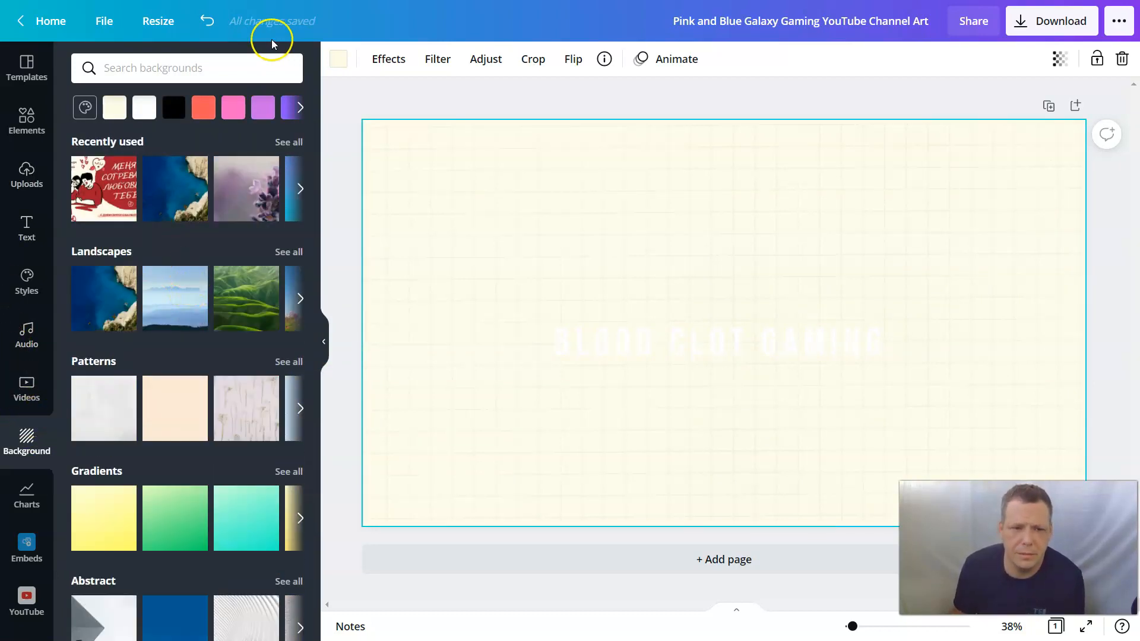
# Search the backgrounds for "war" and clear the search term
pyautogui.click(234, 57)
pyautogui.write('war')
pyautogui.press('Return')
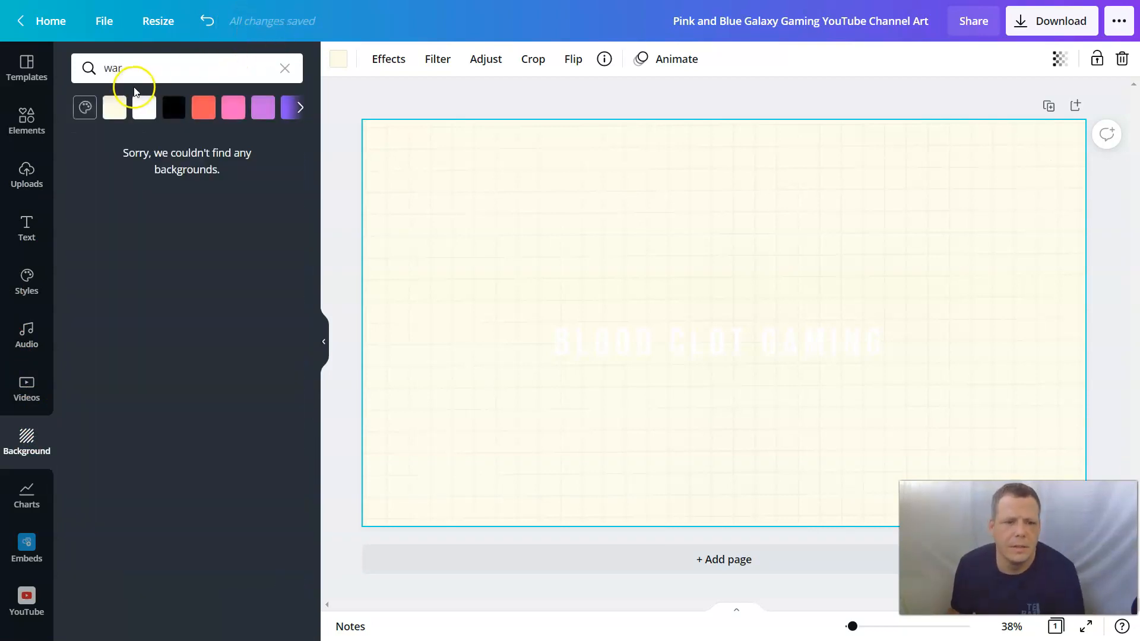
pyautogui.click(150, 68)
pyautogui.press('BackSpace')
pyautogui.press('BackSpace')
pyautogui.press('BackSpace')
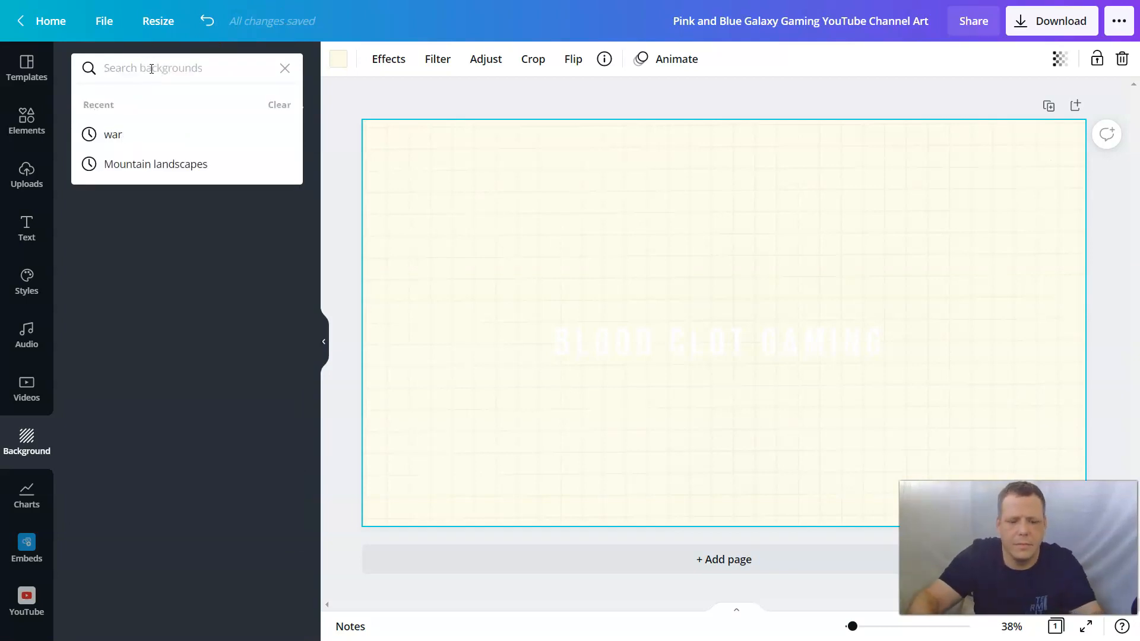
# Search the backgrounds for "fighting" and clear the search to return to the background categories
pyautogui.write('f')
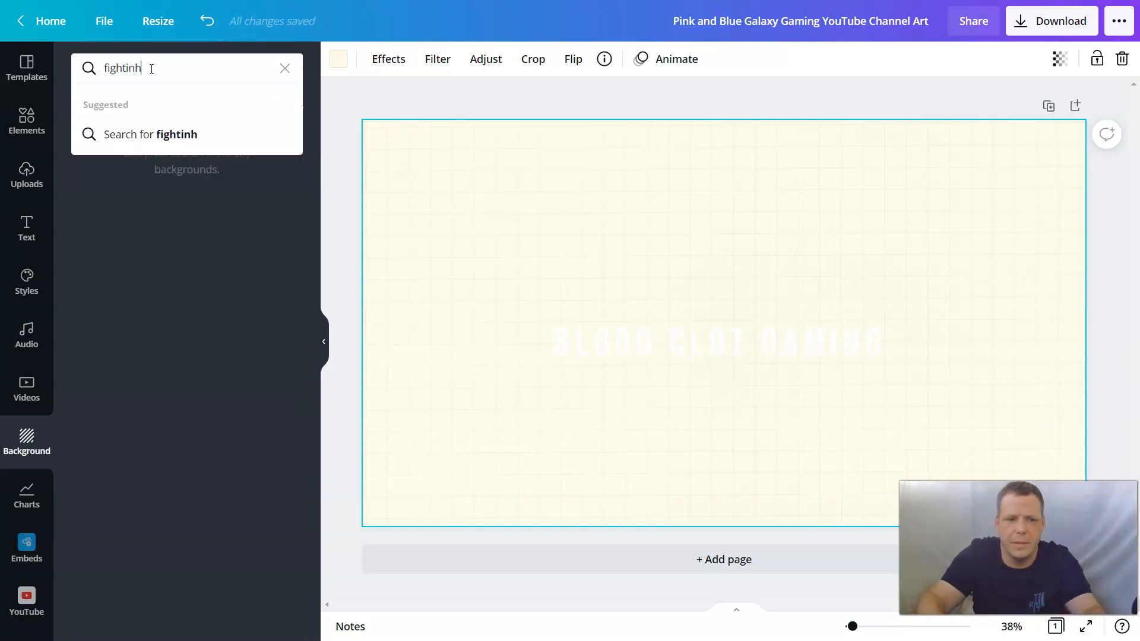
pyautogui.write('ightinh')
pyautogui.press('Return')
pyautogui.click(150, 67)
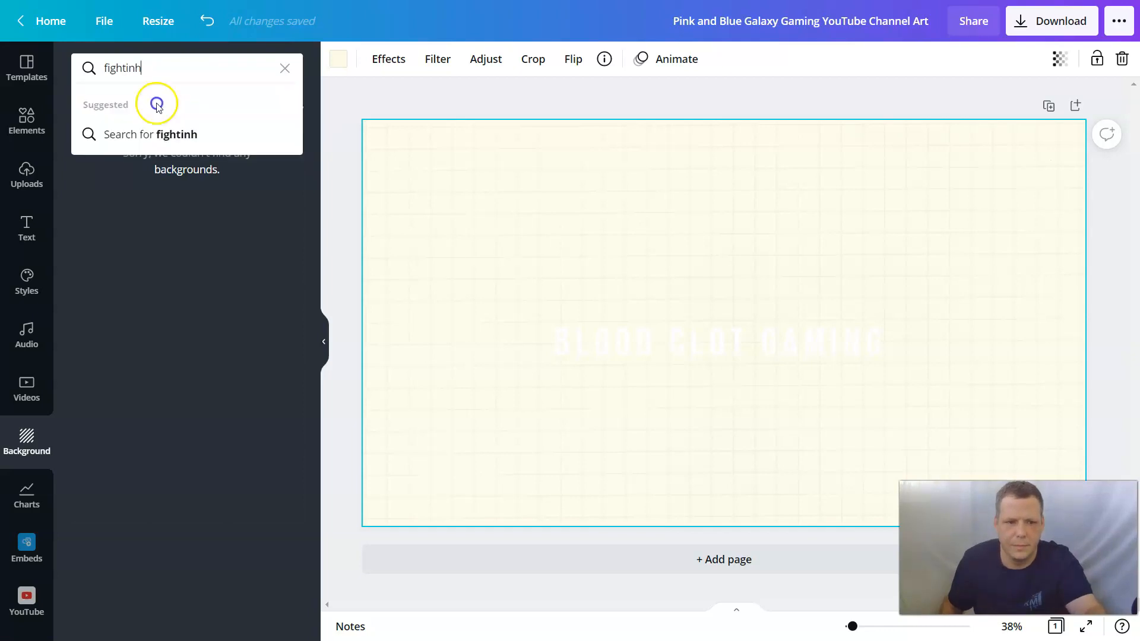
pyautogui.press('BackSpace')
pyautogui.write('g')
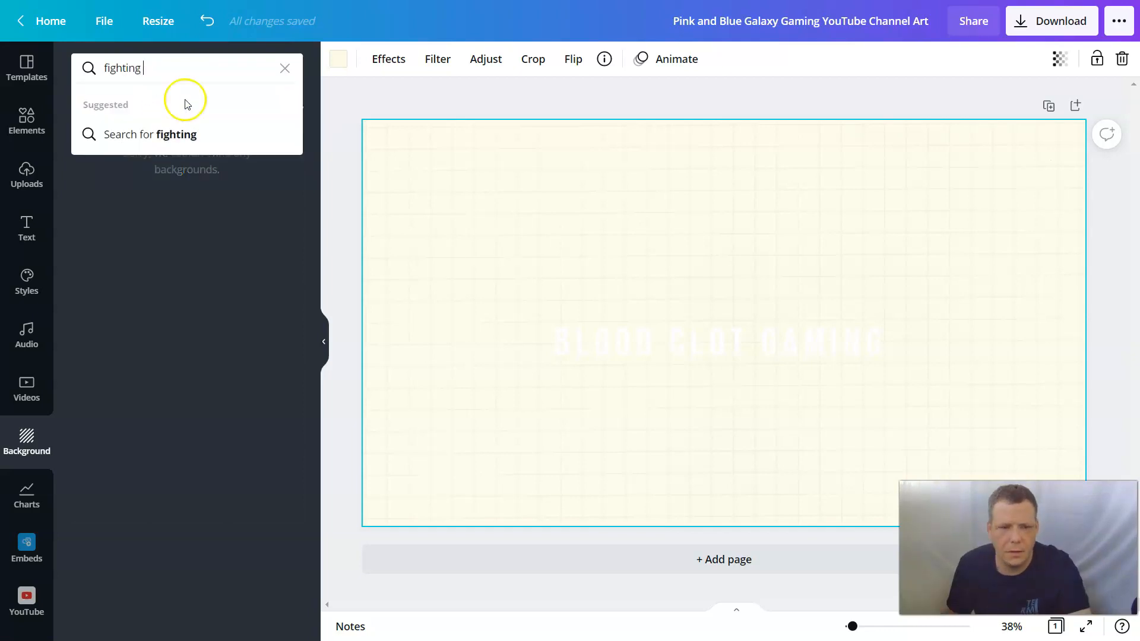
pyautogui.click(166, 133)
pyautogui.click(191, 65)
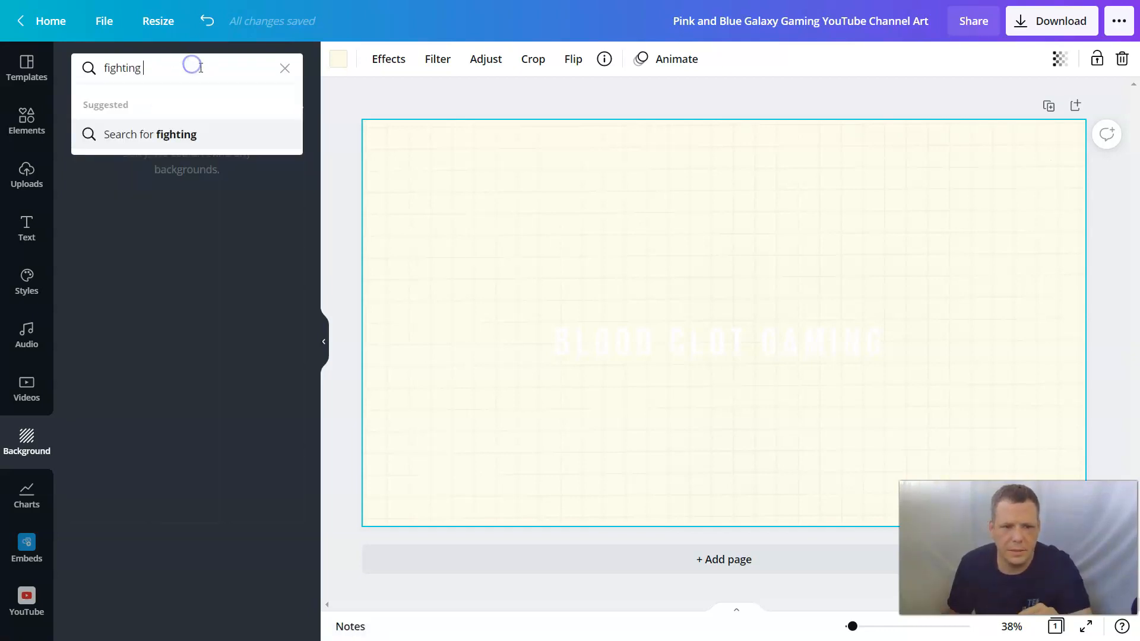
pyautogui.click(285, 68)
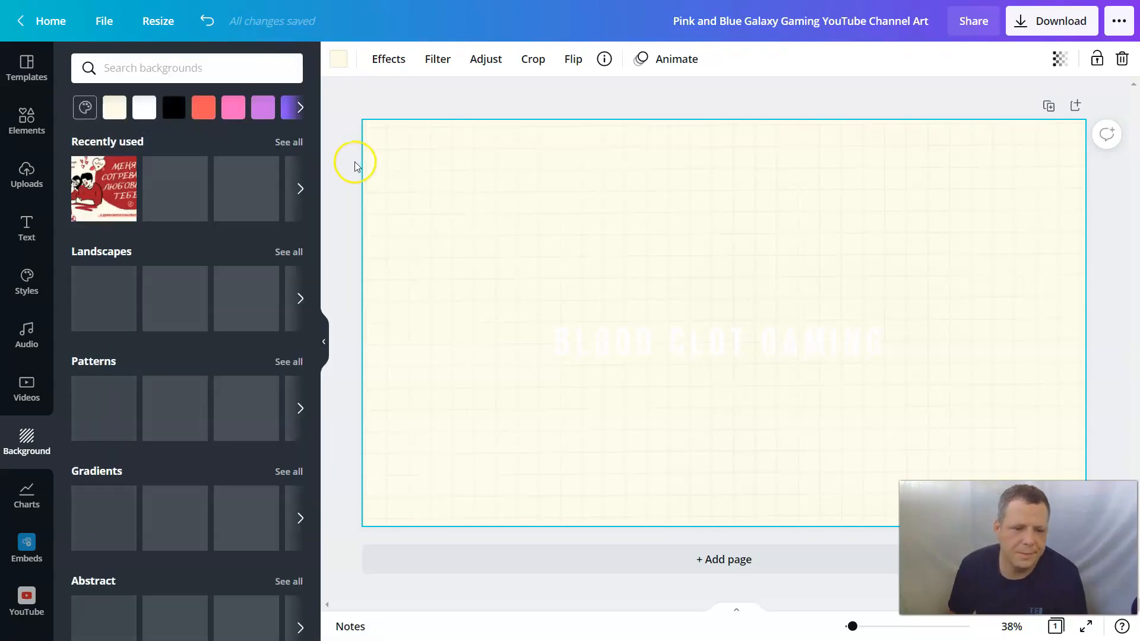
# Search the backgrounds for "space" and apply the purple starry Milky Way image to the banner
pyautogui.scroll(-3, 244, 229)
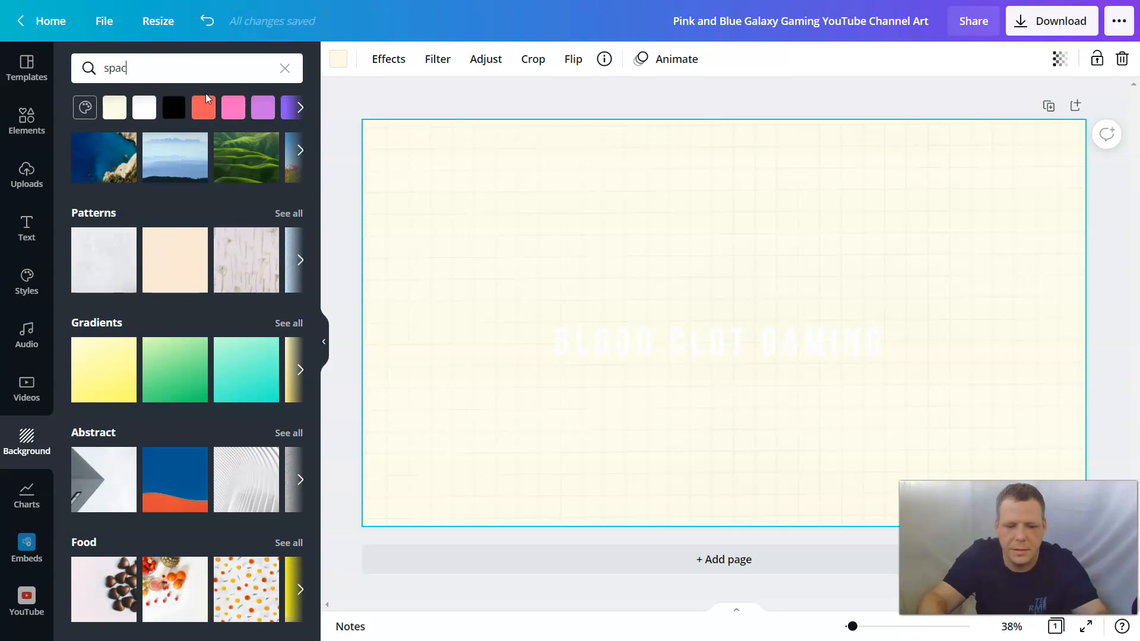
pyautogui.write('space')
pyautogui.press('Return')
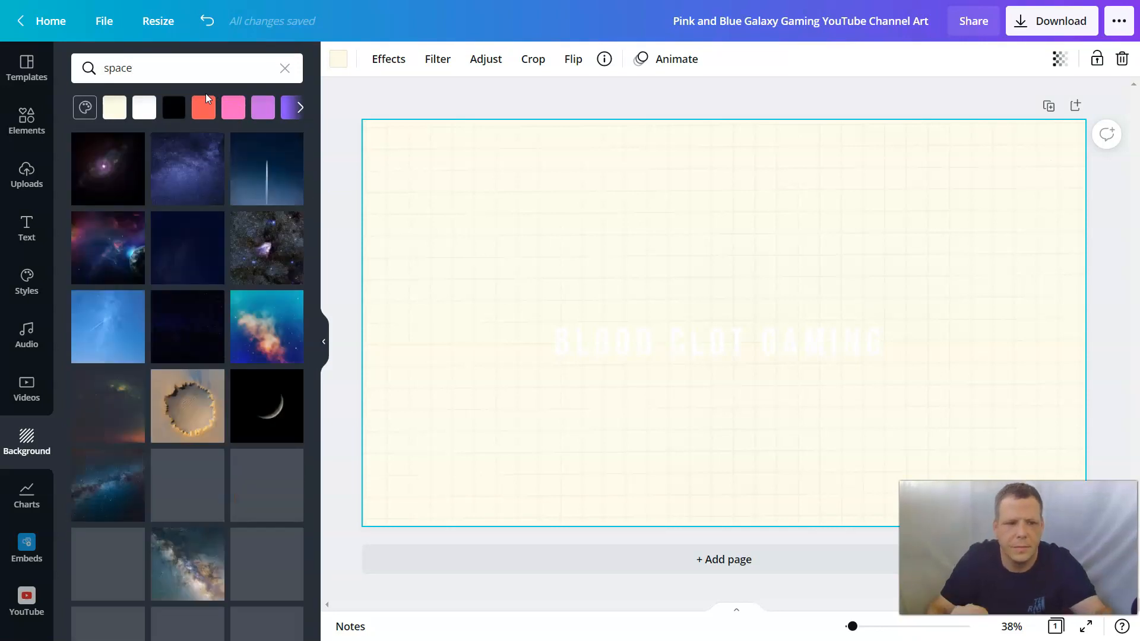
pyautogui.click(123, 570)
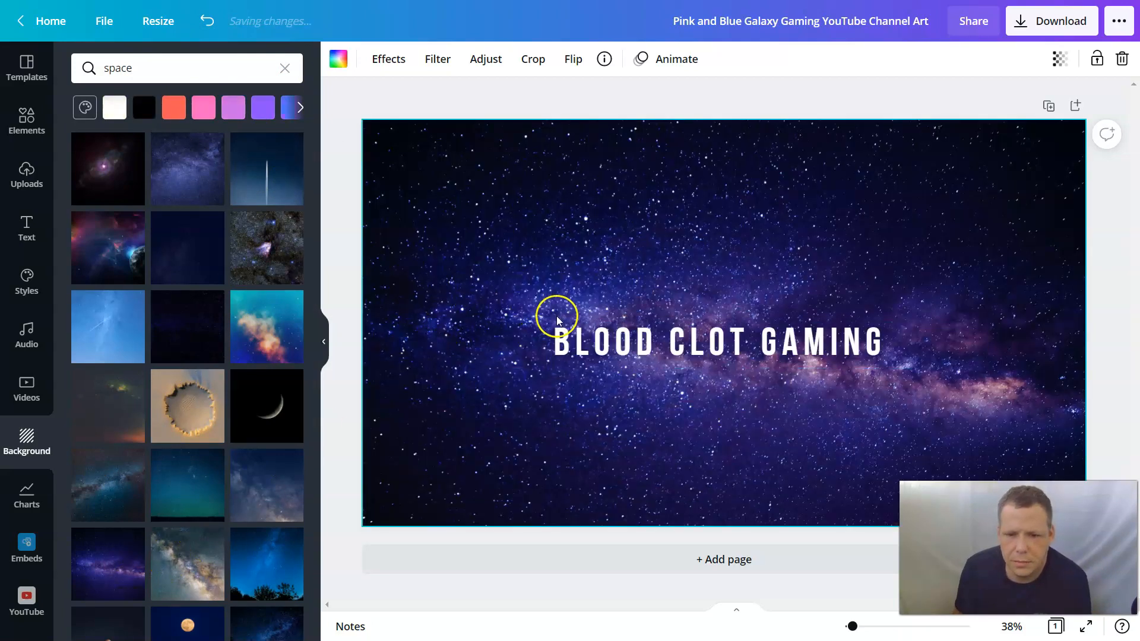
# Replace the banner background with the red and blue nebula image showing two planets
pyautogui.scroll(-3, 273, 425)
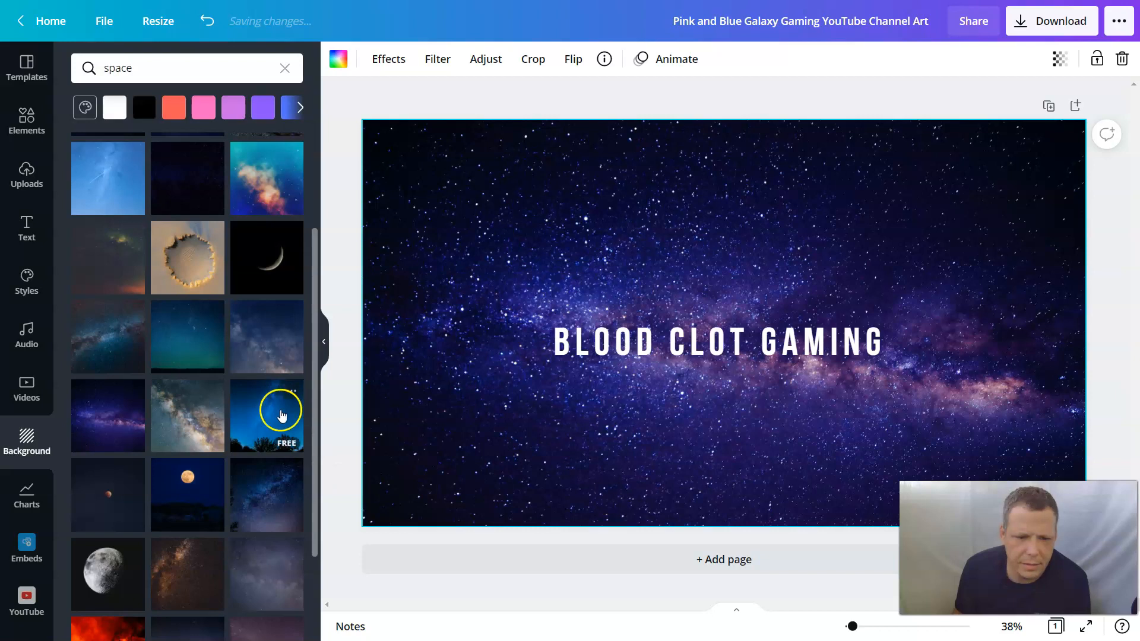
pyautogui.scroll(3, 191, 237)
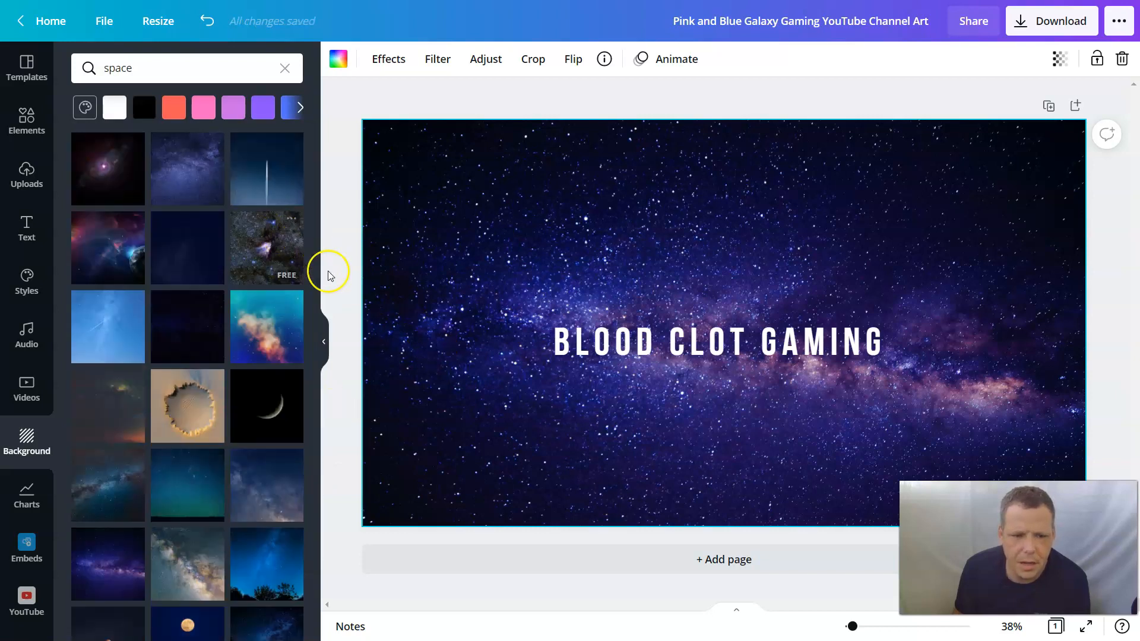
pyautogui.click(115, 243)
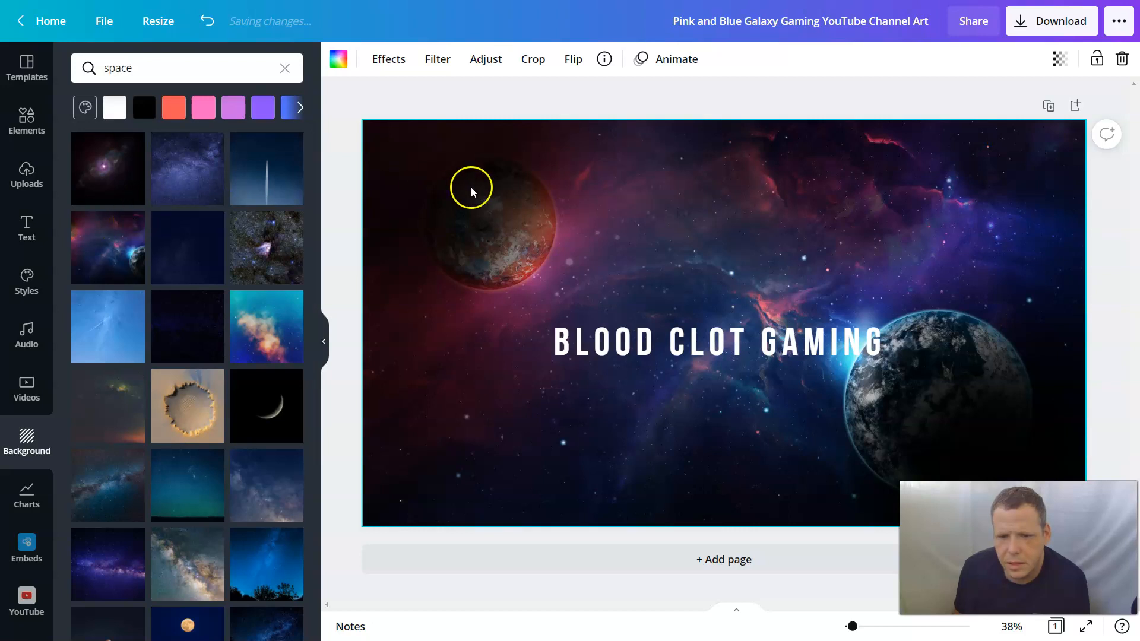
# Move the "BLOOD CLOT GAMING" title slightly upward on the banner
pyautogui.click(492, 221)
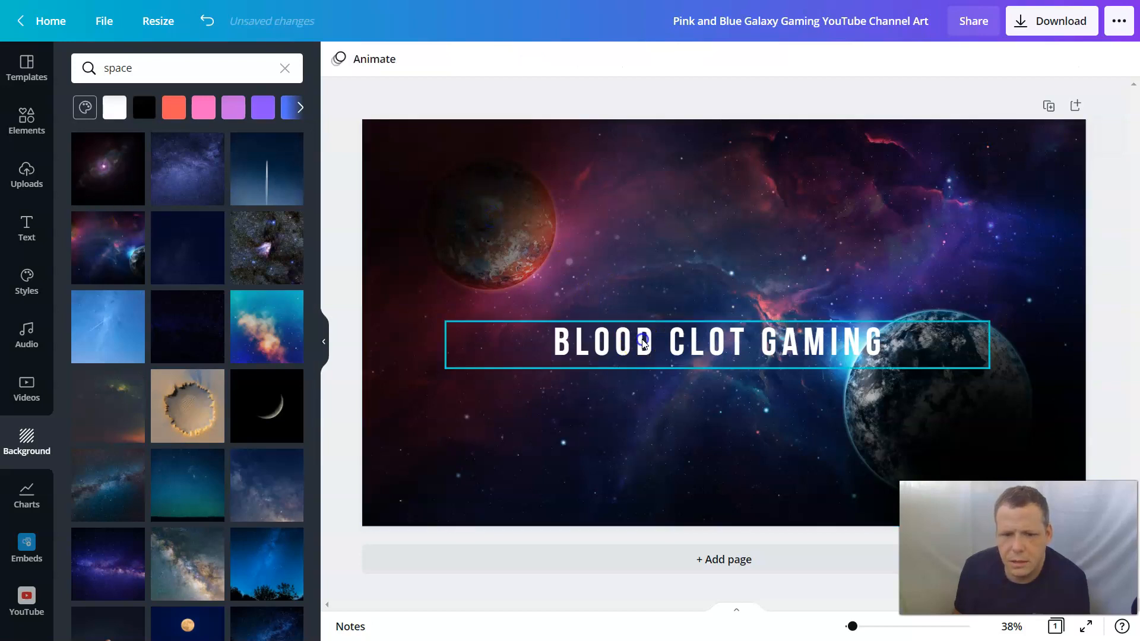
pyautogui.click(689, 345)
pyautogui.moveTo(688, 346); pyautogui.dragTo(686, 336)
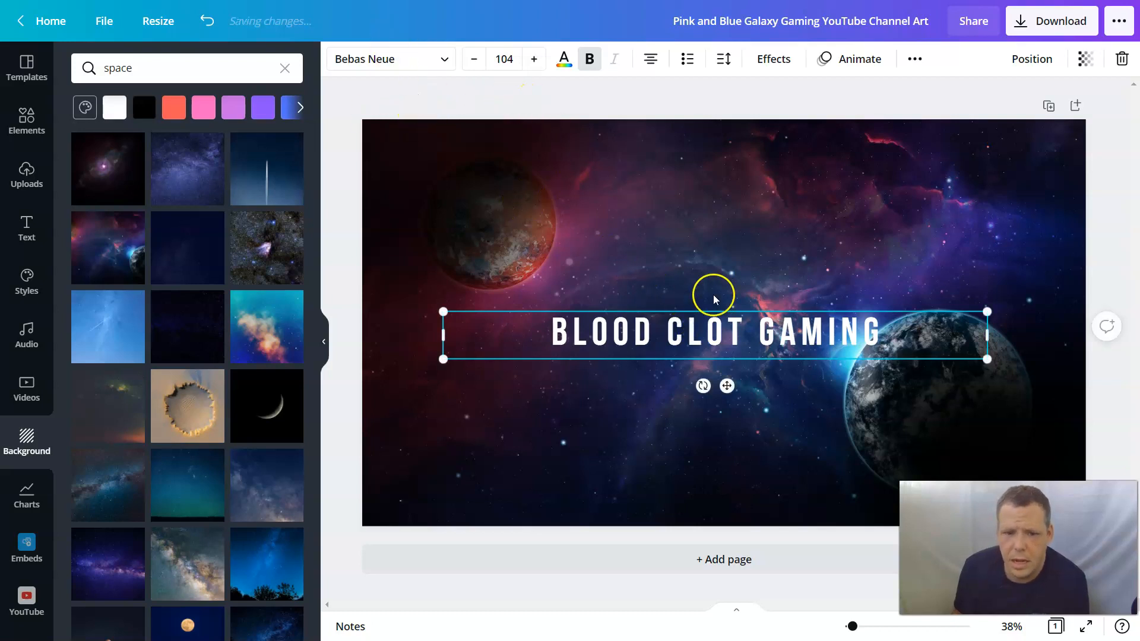
# Change the "BLOOD CLOT GAMING" title's font to Calgary and its text colour to the red from the untitled palette
pyautogui.moveTo(902, 336); pyautogui.dragTo(539, 358)
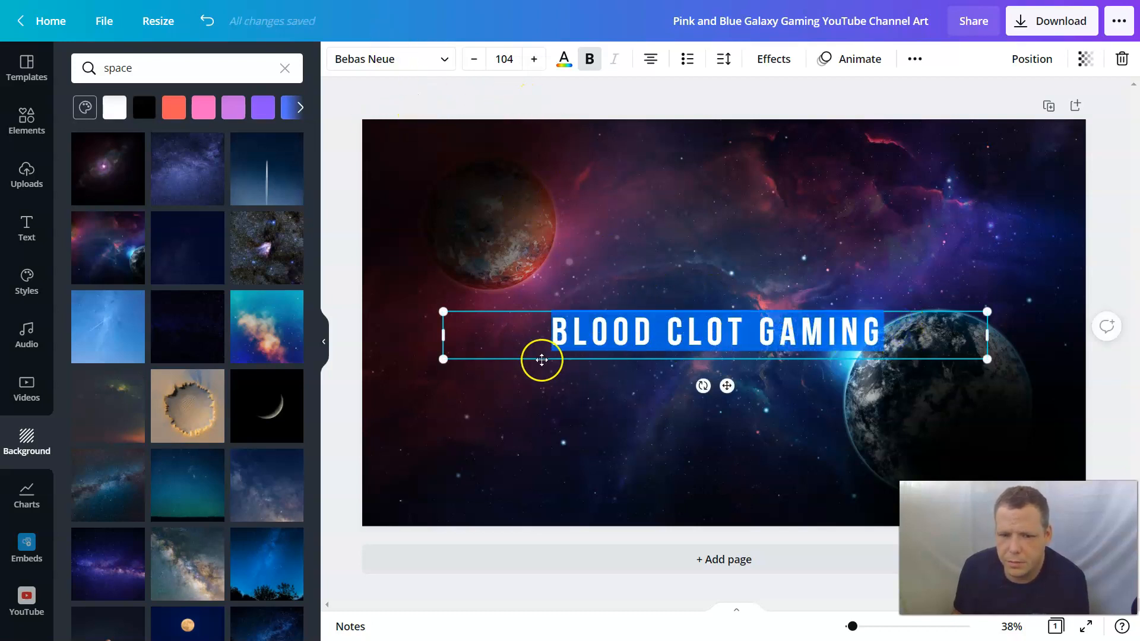
pyautogui.click(421, 53)
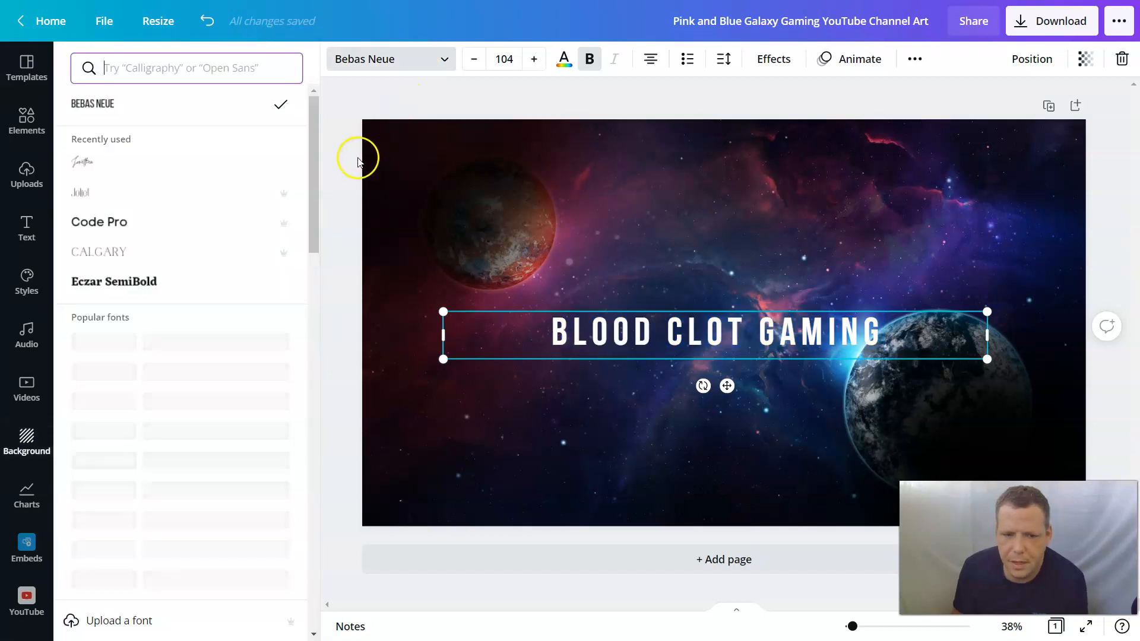
pyautogui.click(140, 255)
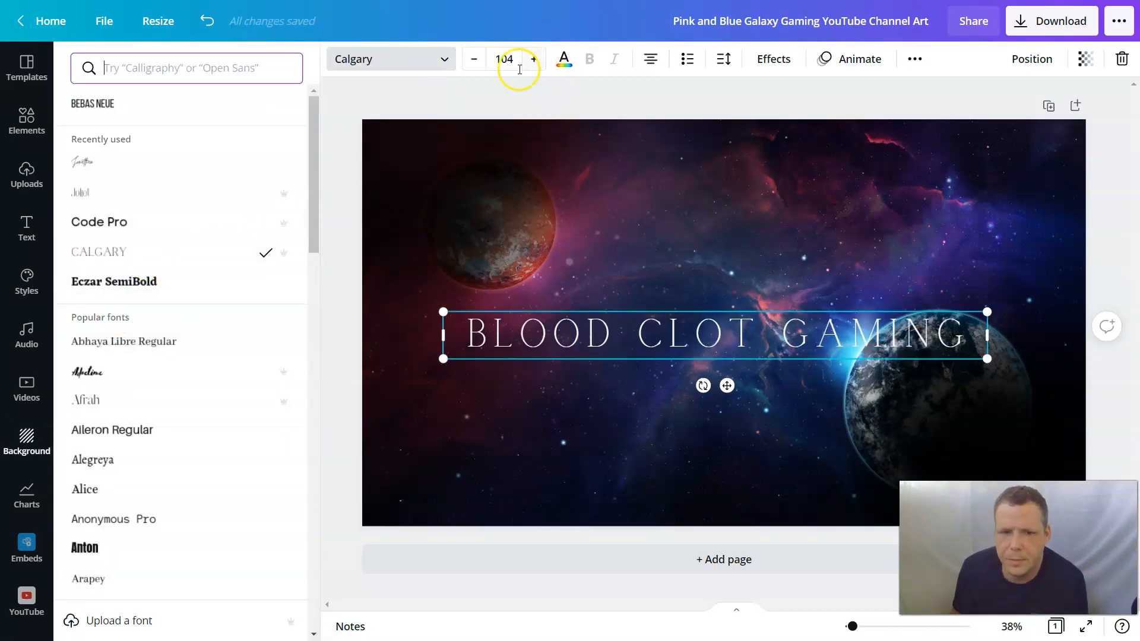
pyautogui.click(570, 67)
pyautogui.click(94, 234)
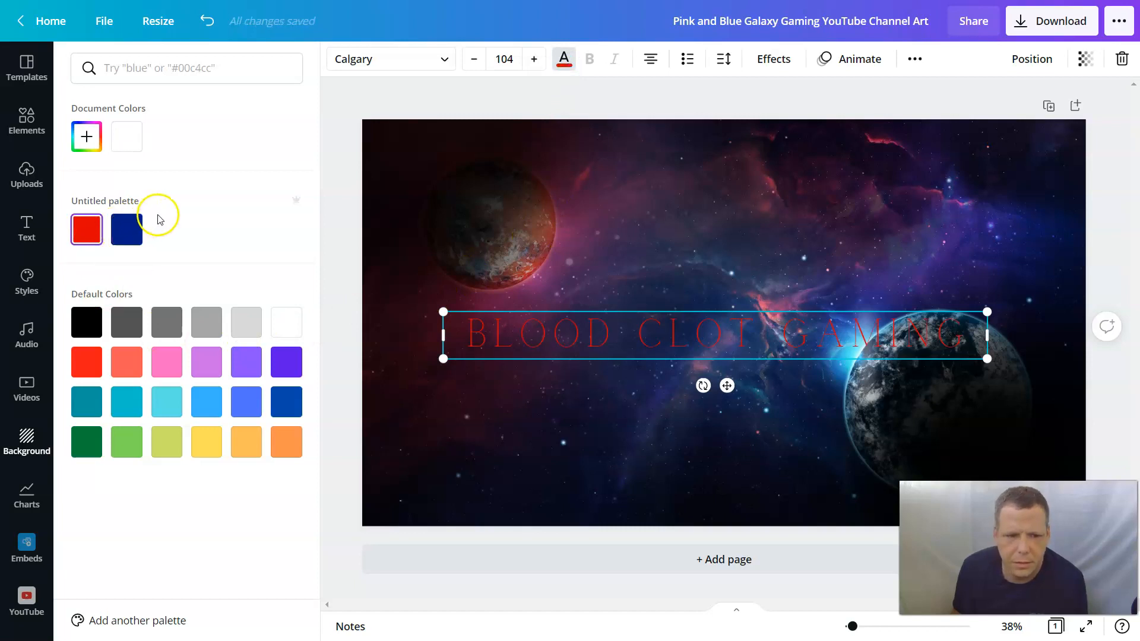
# Apply the Neon text effect to the title after trying Glitch, keeping the intensity at 50
pyautogui.click(831, 57)
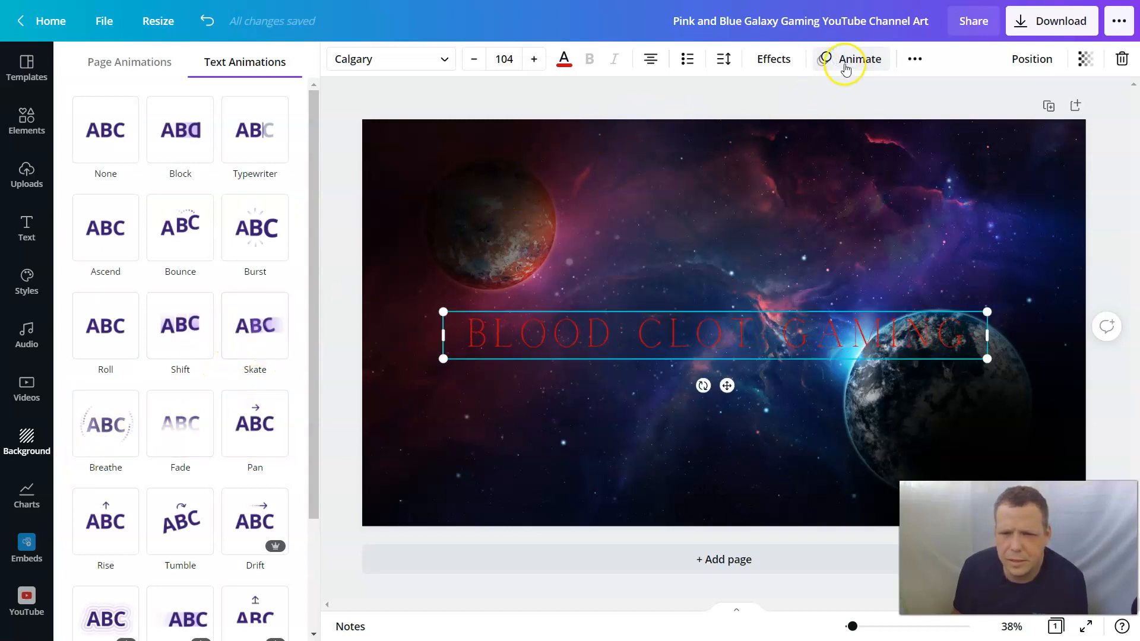
pyautogui.click(781, 62)
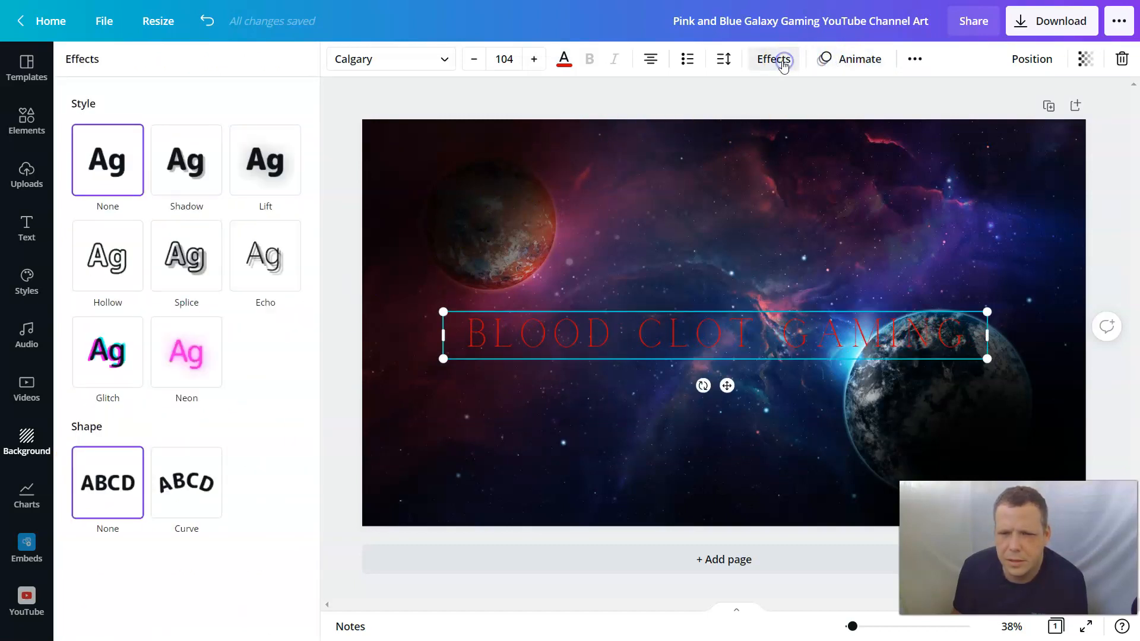
pyautogui.click(209, 358)
pyautogui.click(111, 340)
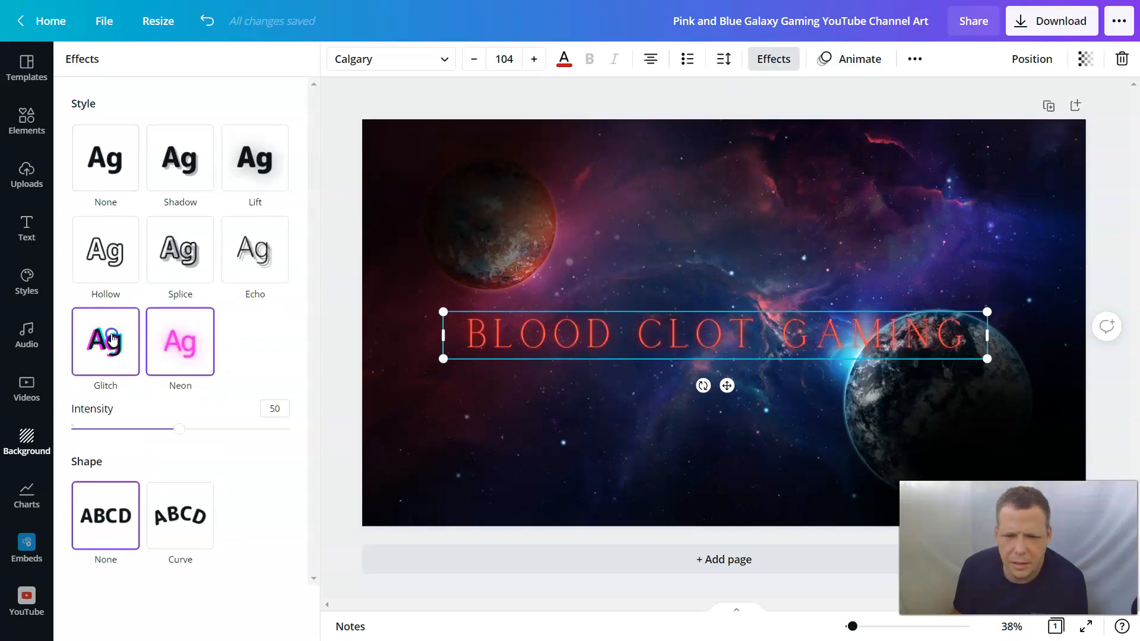
pyautogui.click(191, 347)
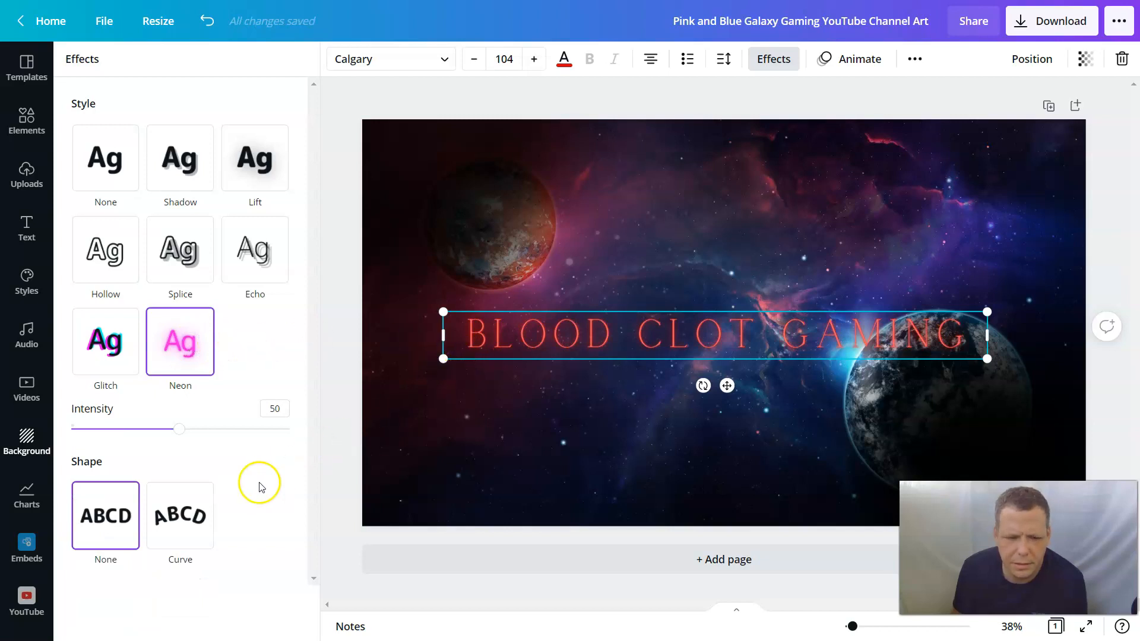
# Try the Curve shape on the title, reset it to None, and move the title up between the two planets
pyautogui.click(192, 513)
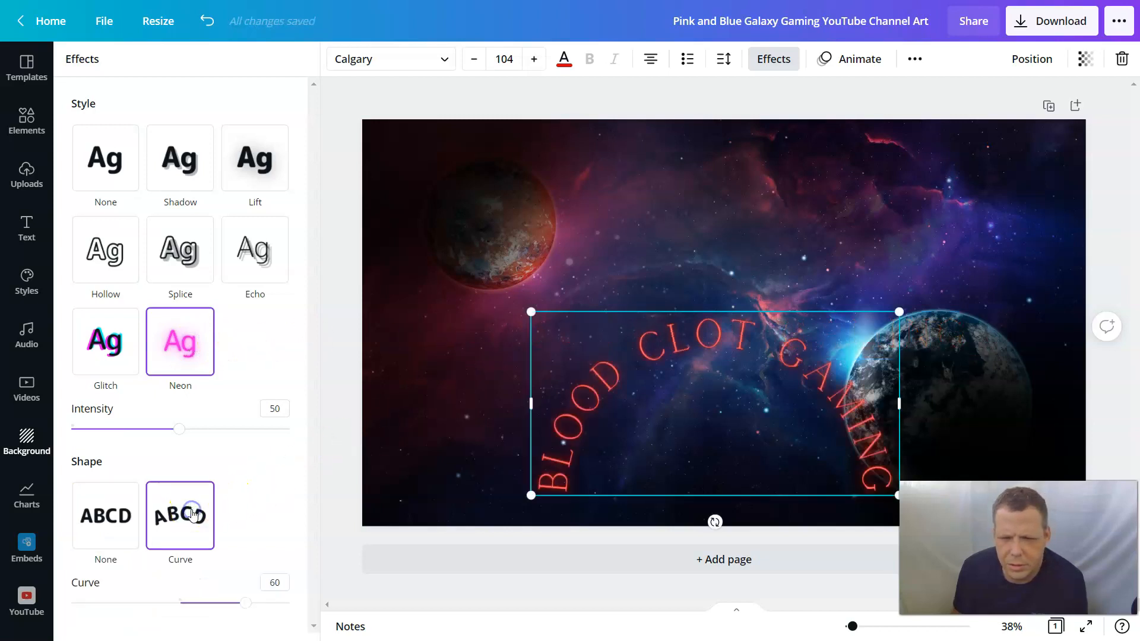
pyautogui.click(104, 515)
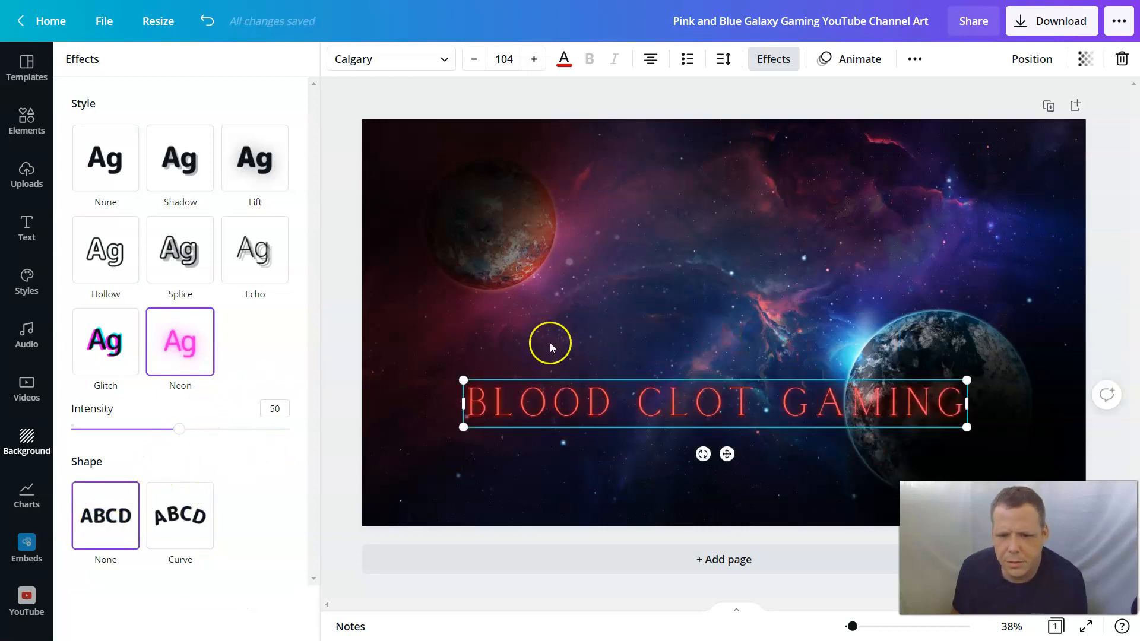
pyautogui.moveTo(682, 387); pyautogui.dragTo(683, 303)
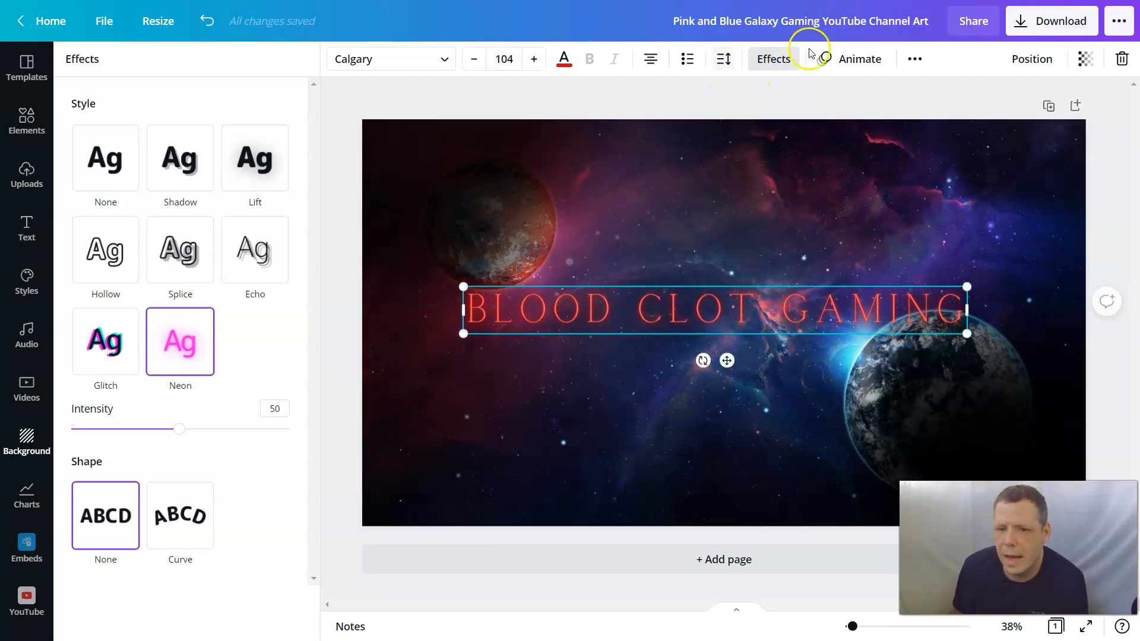
# Underline the "BLOOD CLOT GAMING" title
pyautogui.click(918, 58)
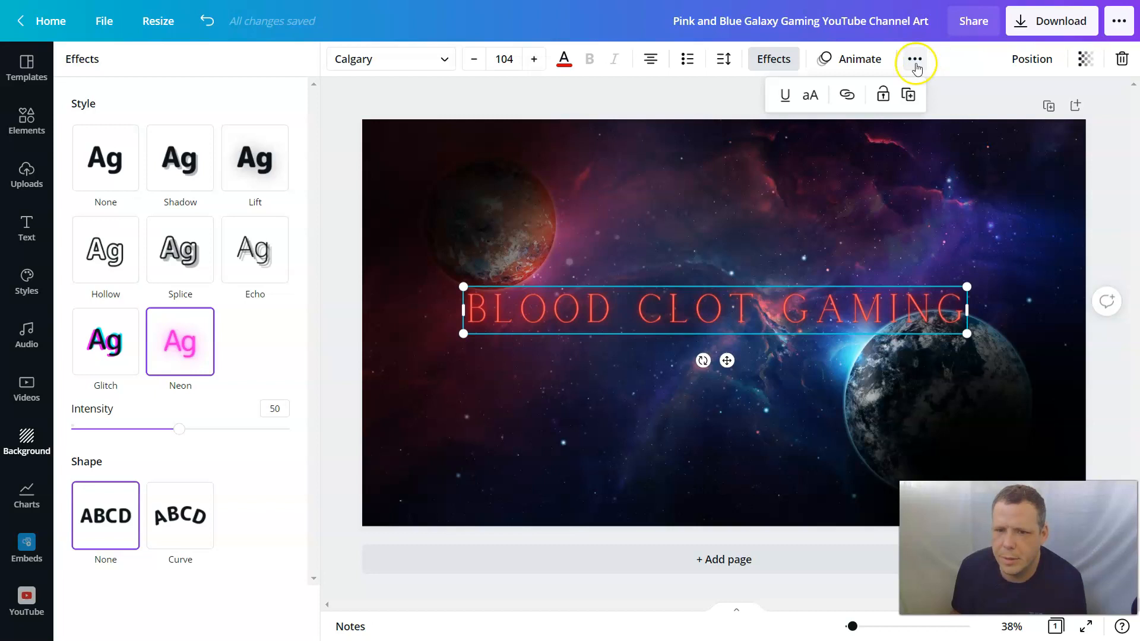
pyautogui.click(786, 97)
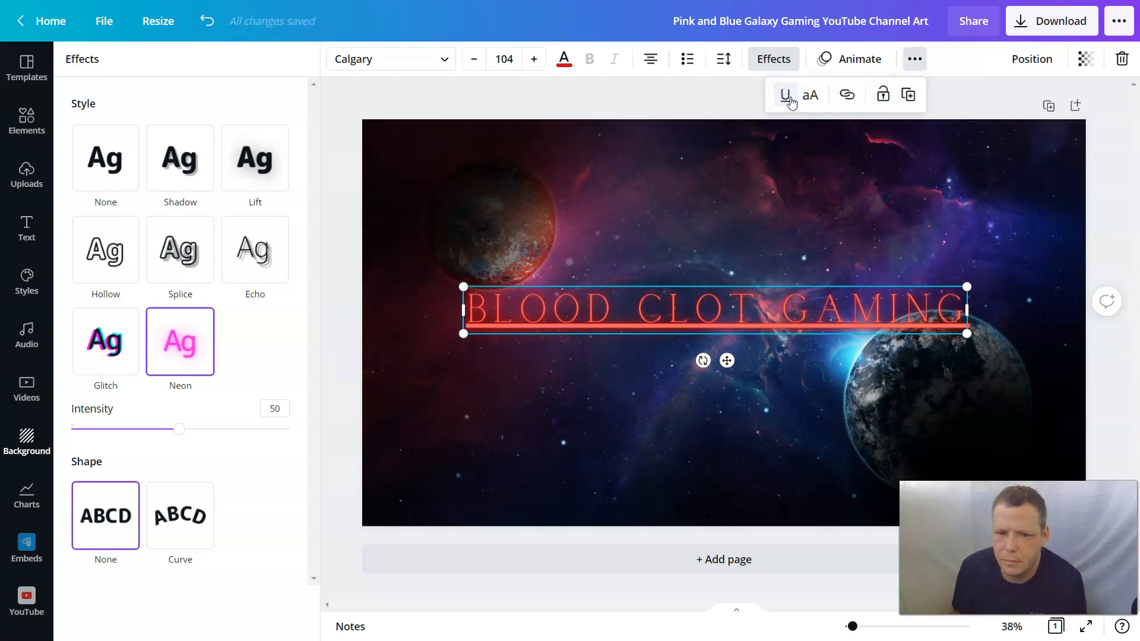
pyautogui.click(916, 155)
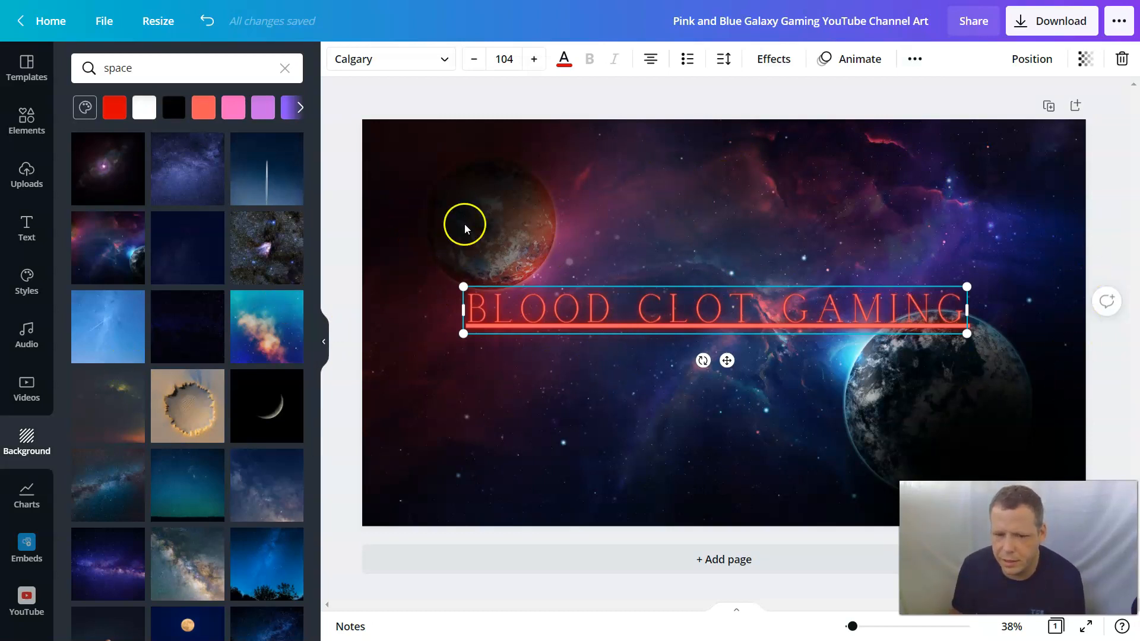
# Try the Epic and Festive filters on the nebula background image and reset the filter to None
pyautogui.click(722, 236)
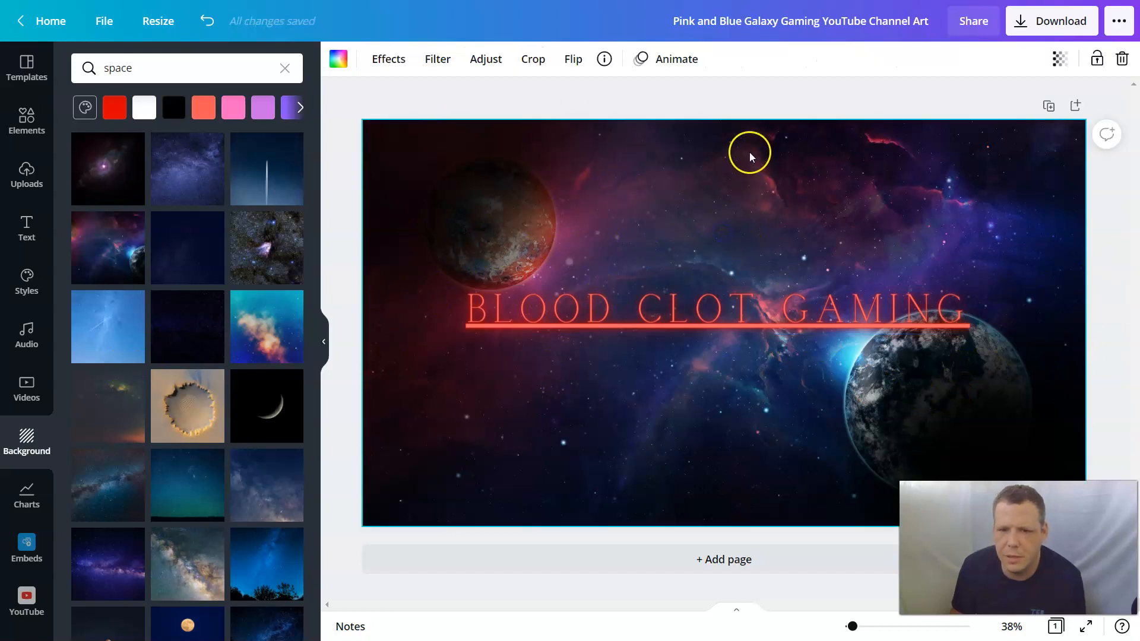
pyautogui.click(440, 59)
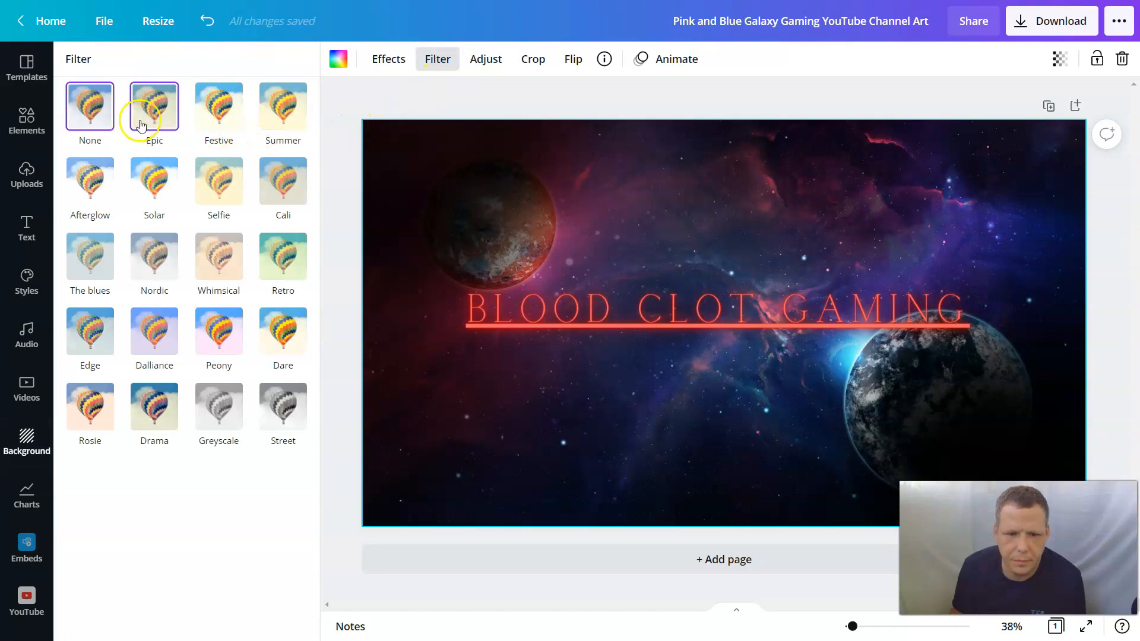
pyautogui.click(157, 111)
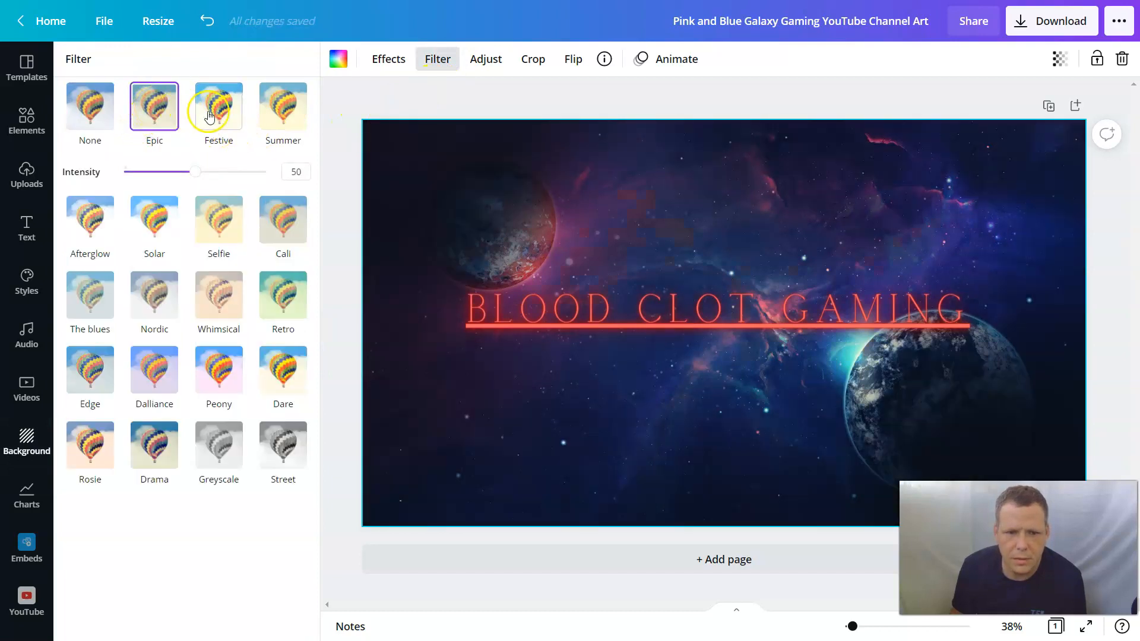
pyautogui.click(209, 116)
pyautogui.click(158, 119)
pyautogui.click(232, 107)
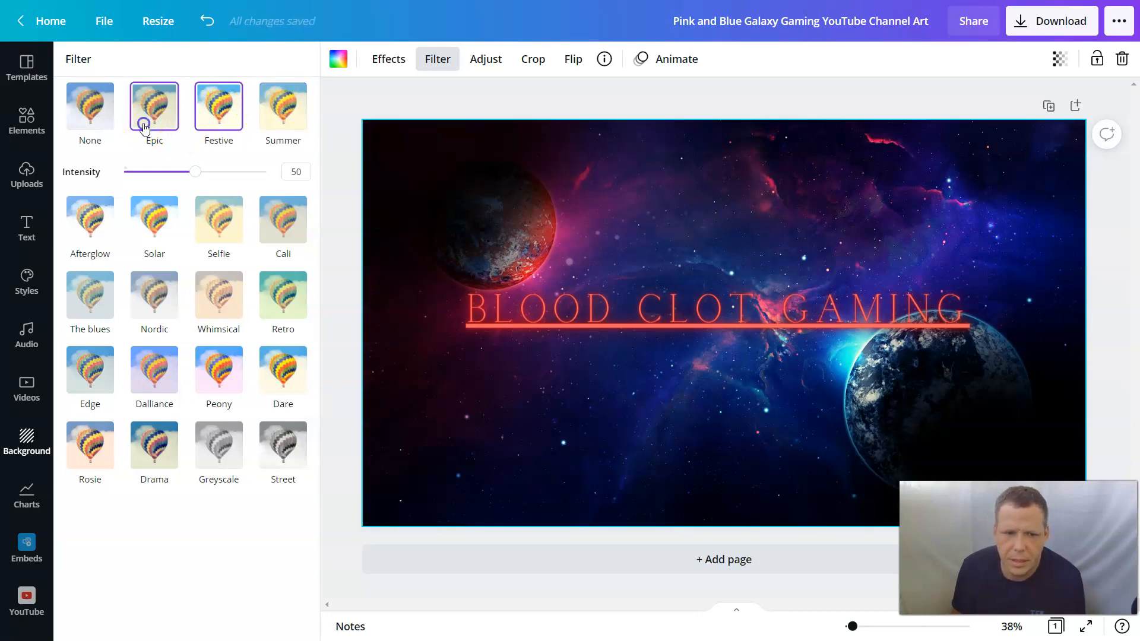
pyautogui.click(140, 119)
pyautogui.click(87, 119)
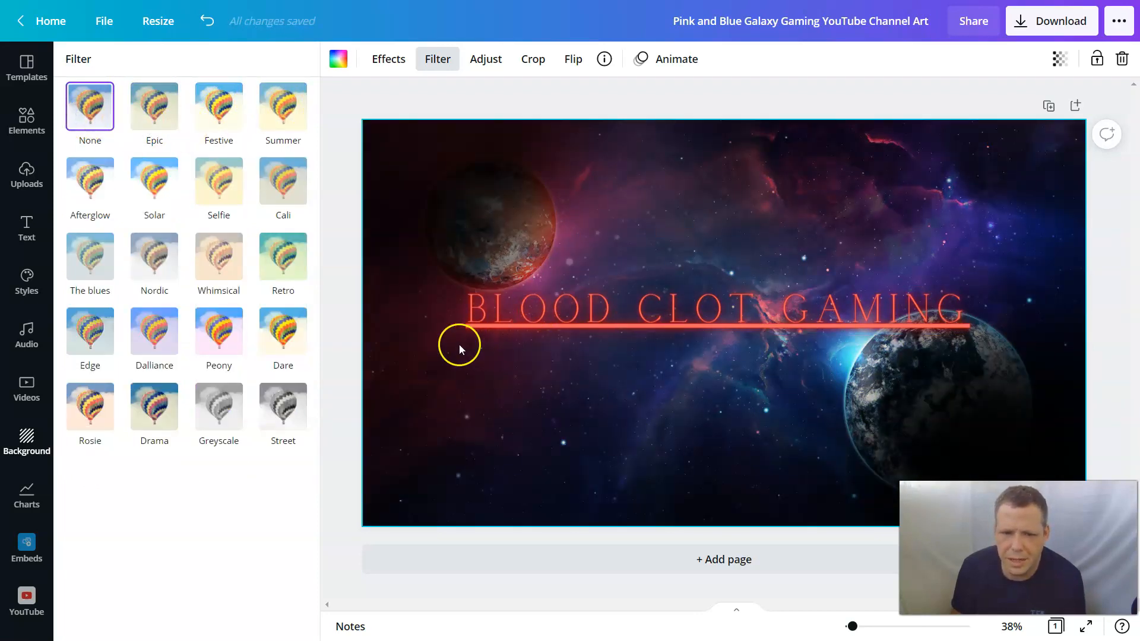
# Compare the background with the Epic filter, with no filter, and with the Festive filter
pyautogui.click(156, 109)
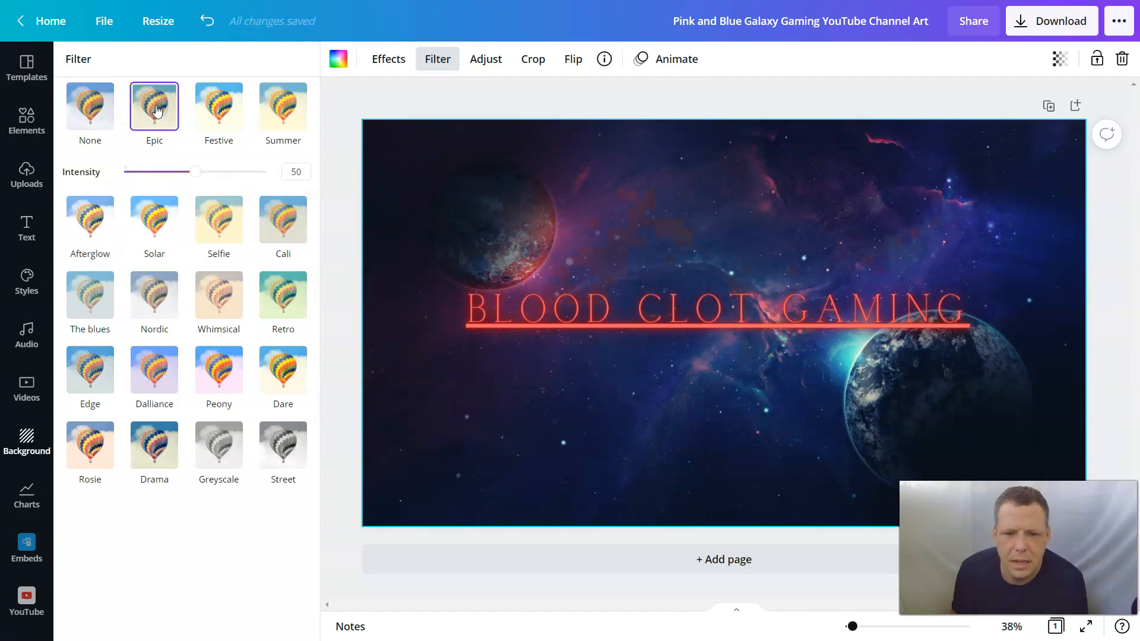
pyautogui.click(83, 128)
pyautogui.click(141, 121)
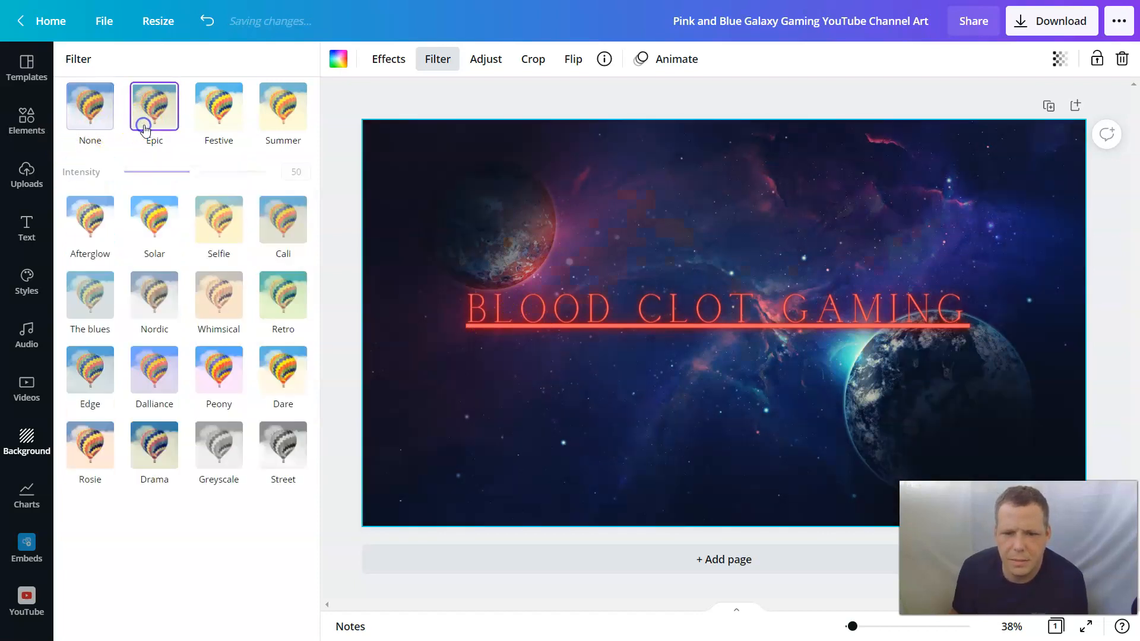
pyautogui.click(211, 127)
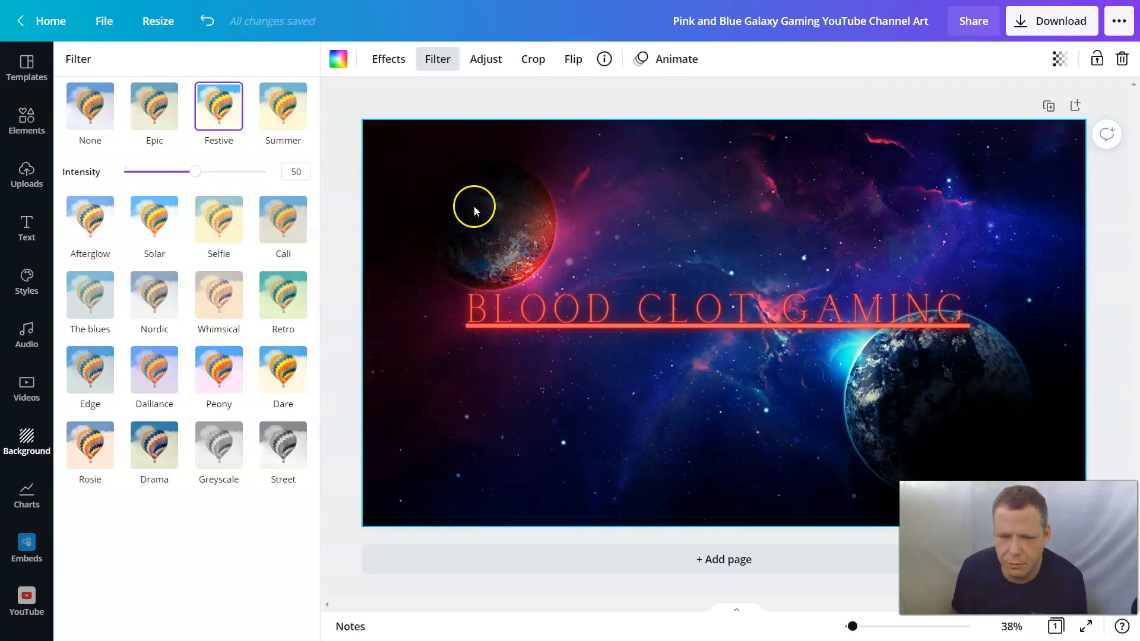
# Try the Summer and Afterglow filters on the background, and return to Festive with its intensity raised to 93
pyautogui.click(303, 117)
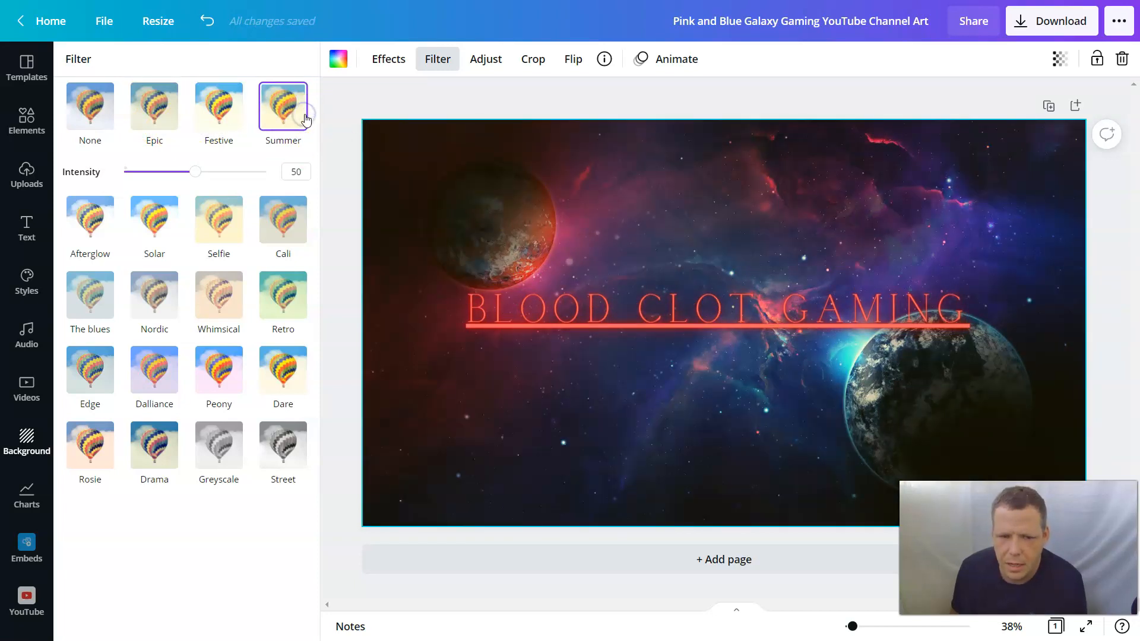
pyautogui.click(111, 225)
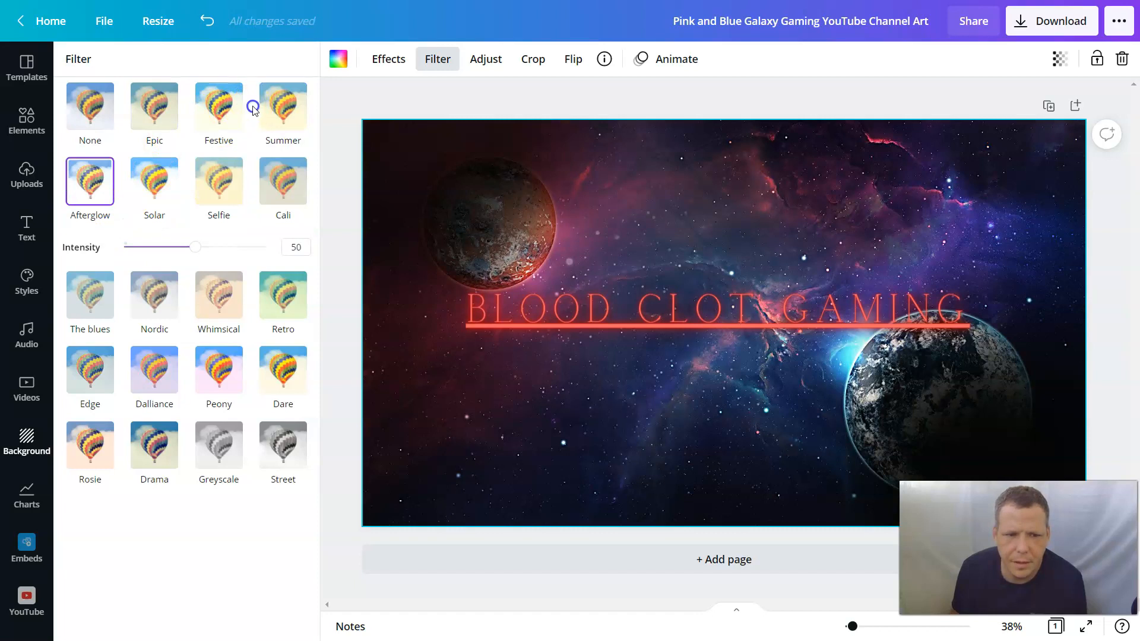
pyautogui.click(226, 123)
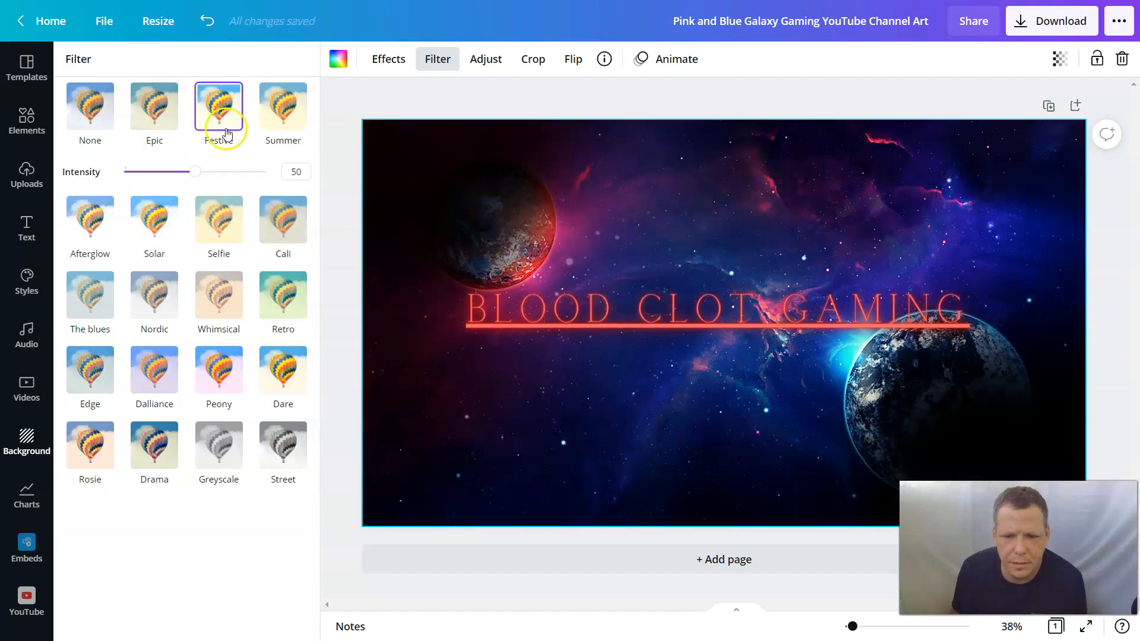
pyautogui.moveTo(215, 170); pyautogui.dragTo(254, 171)
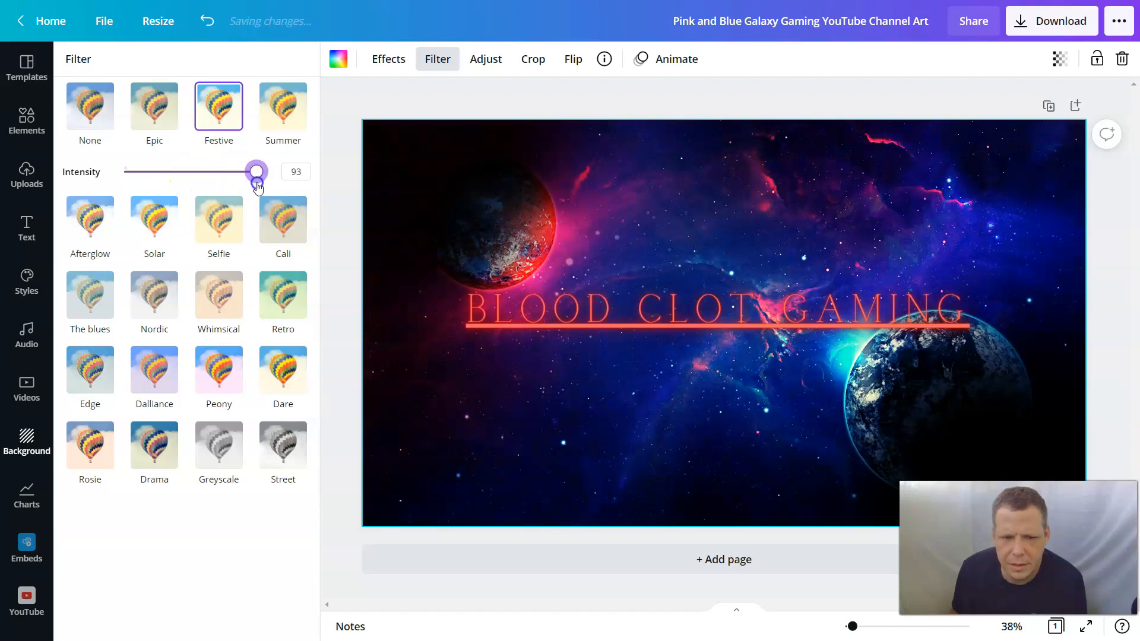
# Try the Solar, Selfie, Cali, Retro and Dare filters on the background image
pyautogui.click(156, 225)
pyautogui.click(218, 192)
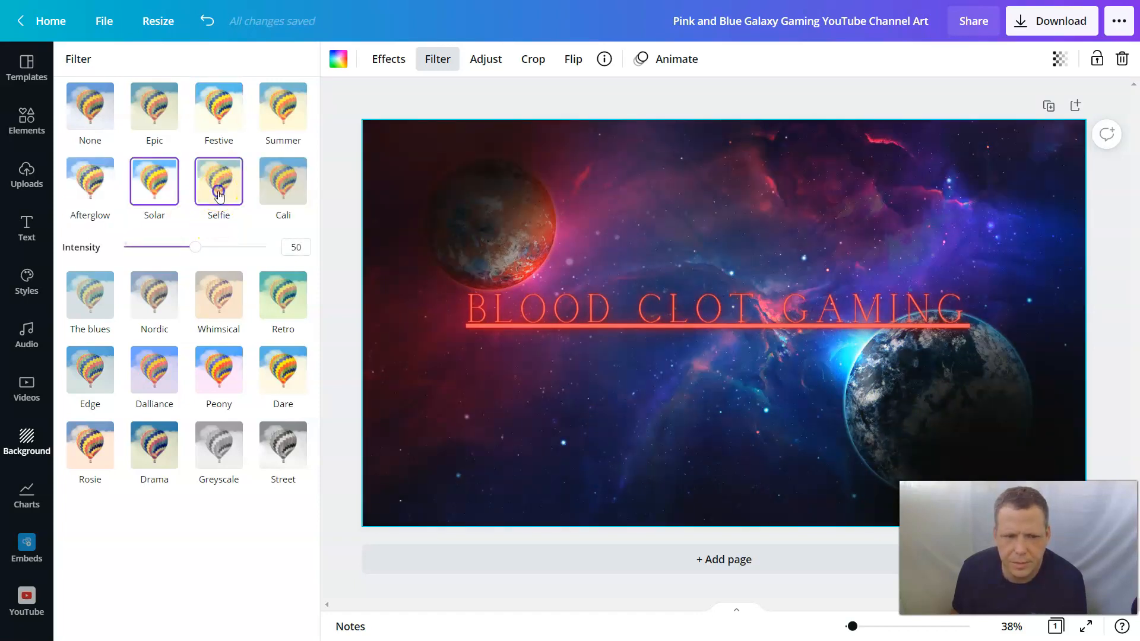
pyautogui.click(285, 180)
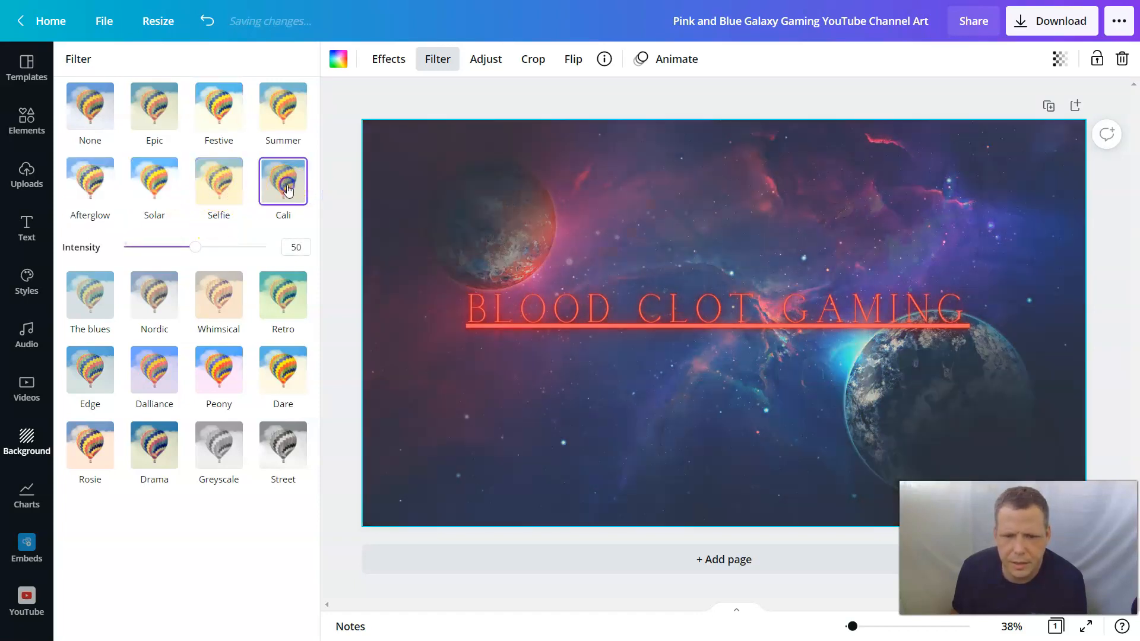
pyautogui.click(283, 291)
pyautogui.click(294, 360)
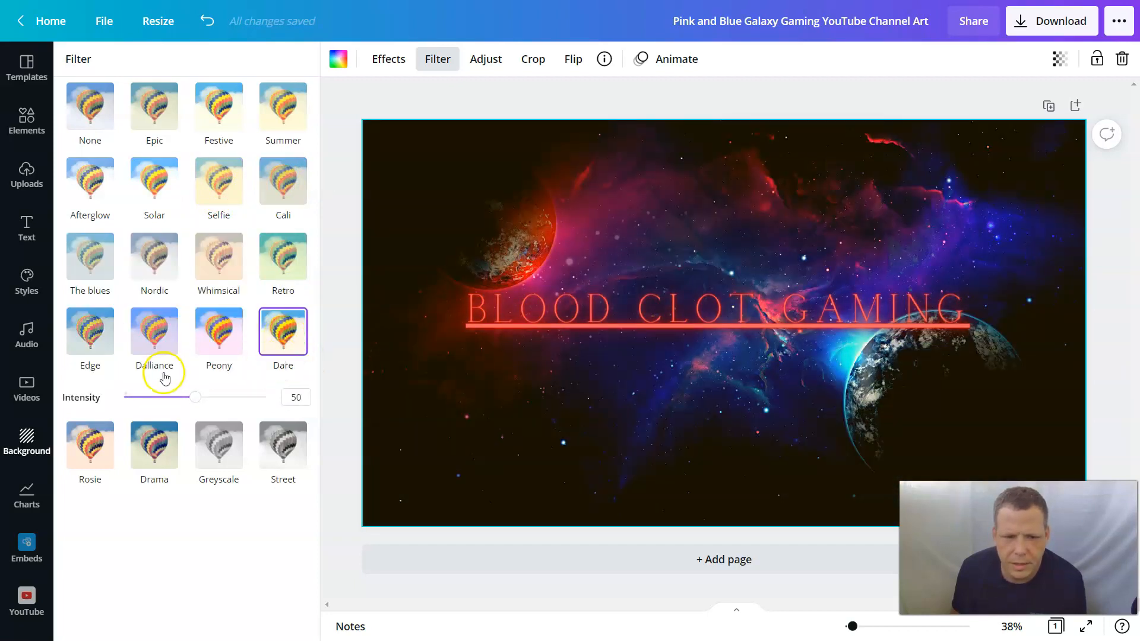
# Try the Peony, Dalliance, Edge, Rosie, Drama, Street and Greyscale filters on the background image
pyautogui.click(205, 347)
pyautogui.click(153, 342)
pyautogui.click(96, 342)
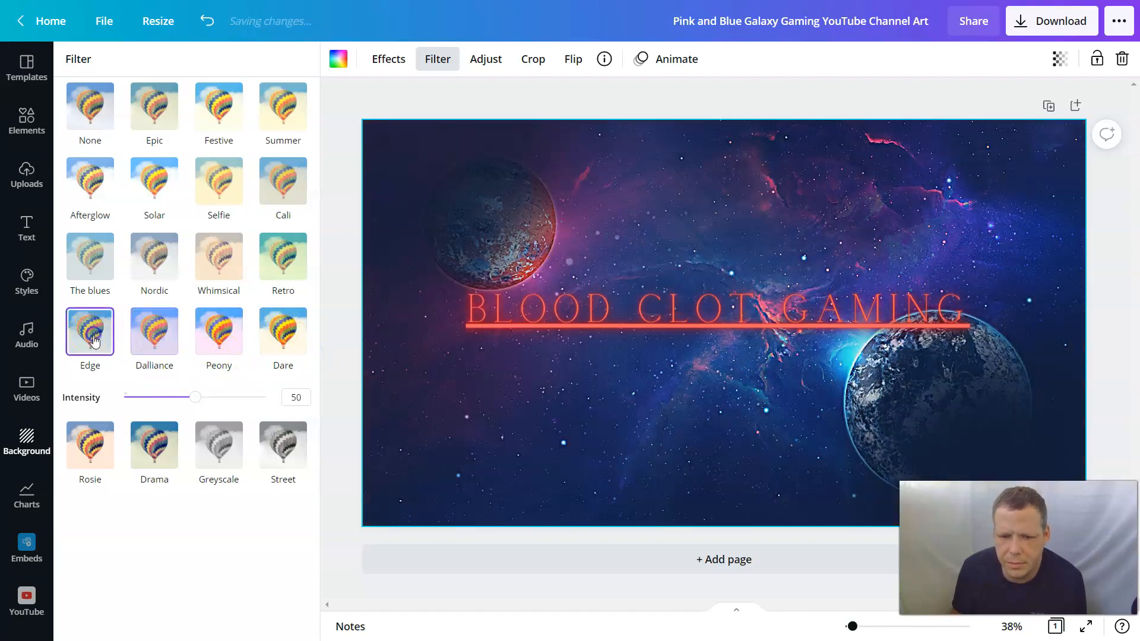
pyautogui.click(92, 451)
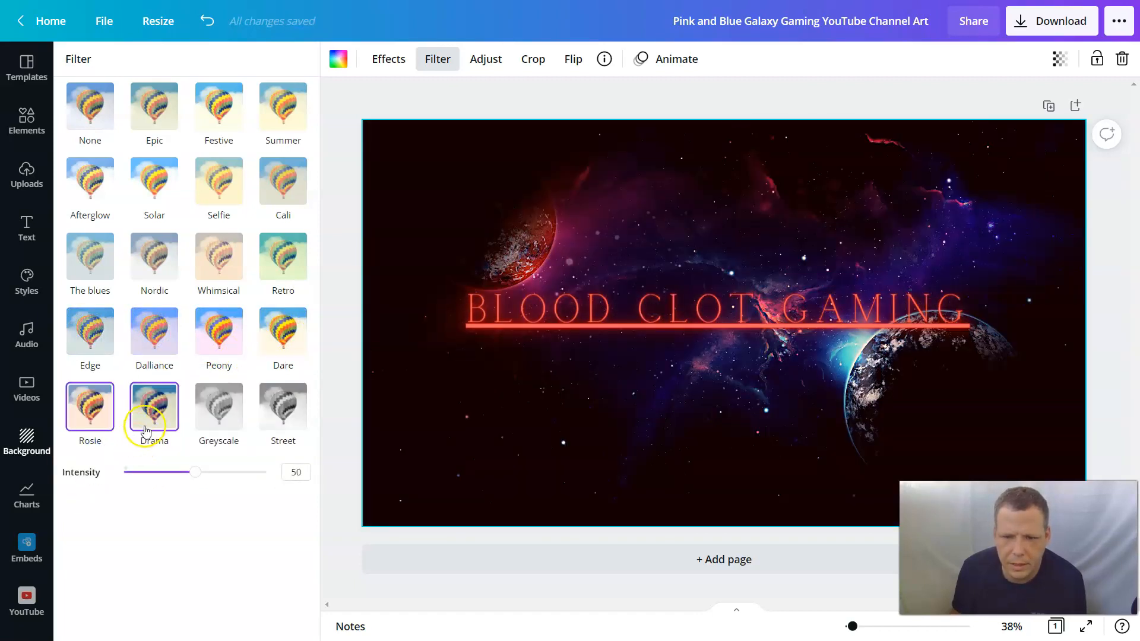
pyautogui.click(153, 405)
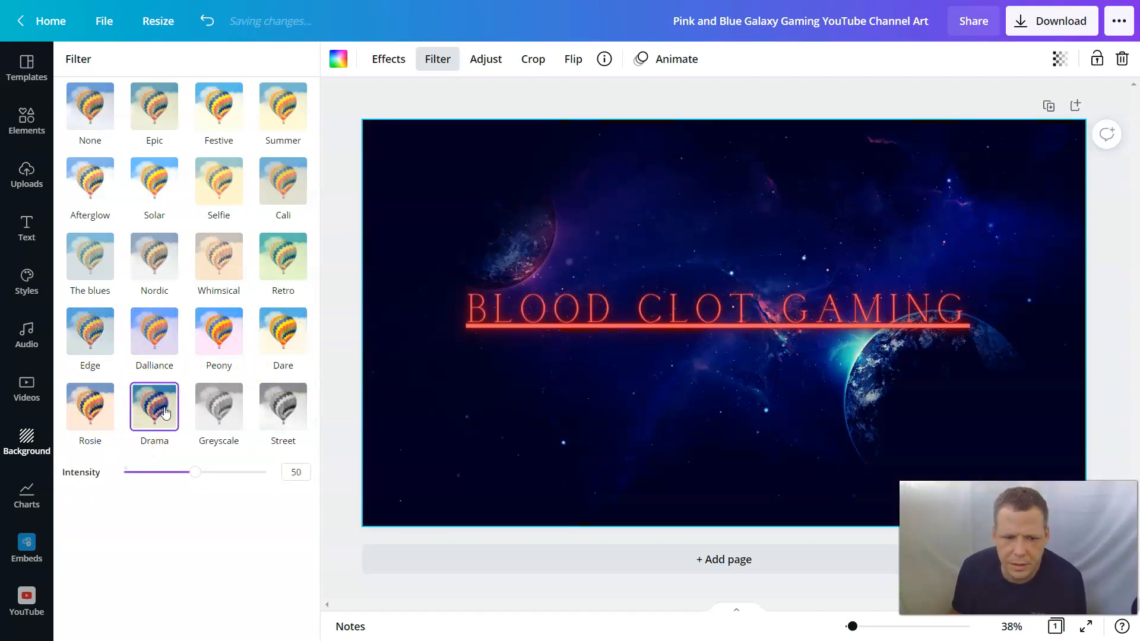
pyautogui.click(275, 420)
pyautogui.click(221, 410)
pyautogui.click(285, 416)
# Try the Rosie filter at intensity 100 on the background, and replace it with the Retro filter
pyautogui.click(90, 420)
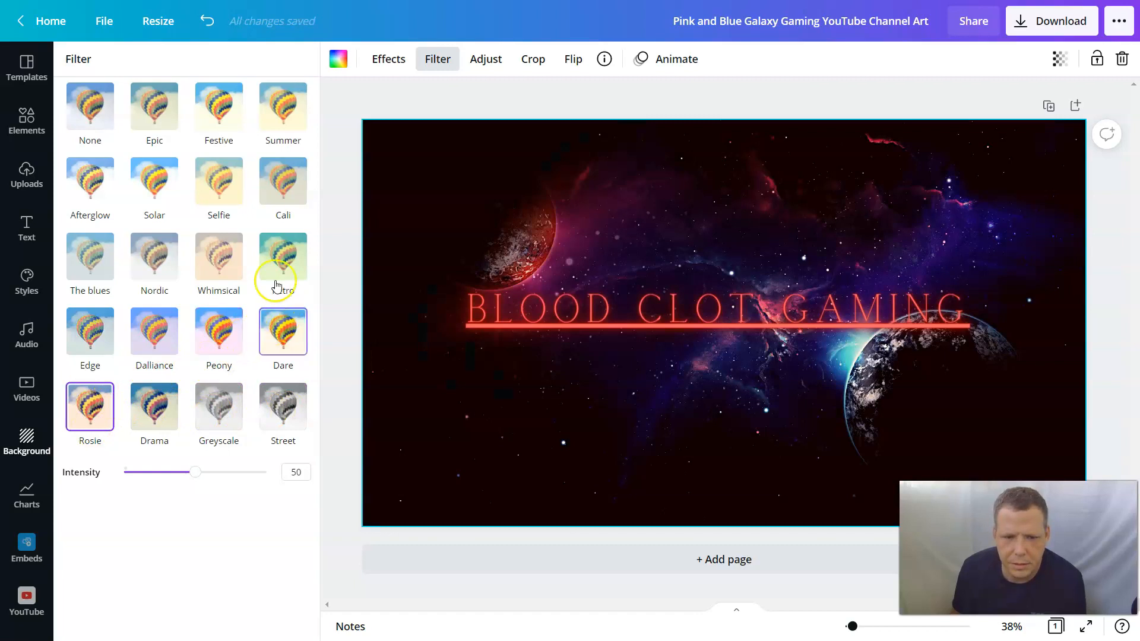
pyautogui.moveTo(204, 473); pyautogui.dragTo(324, 468)
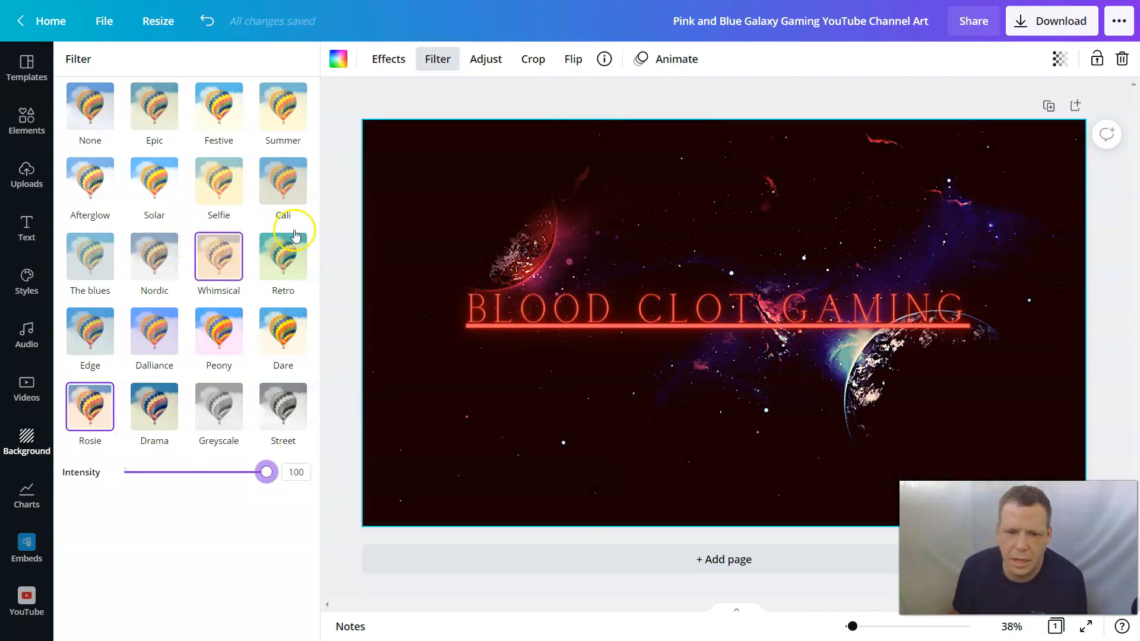
pyautogui.click(287, 278)
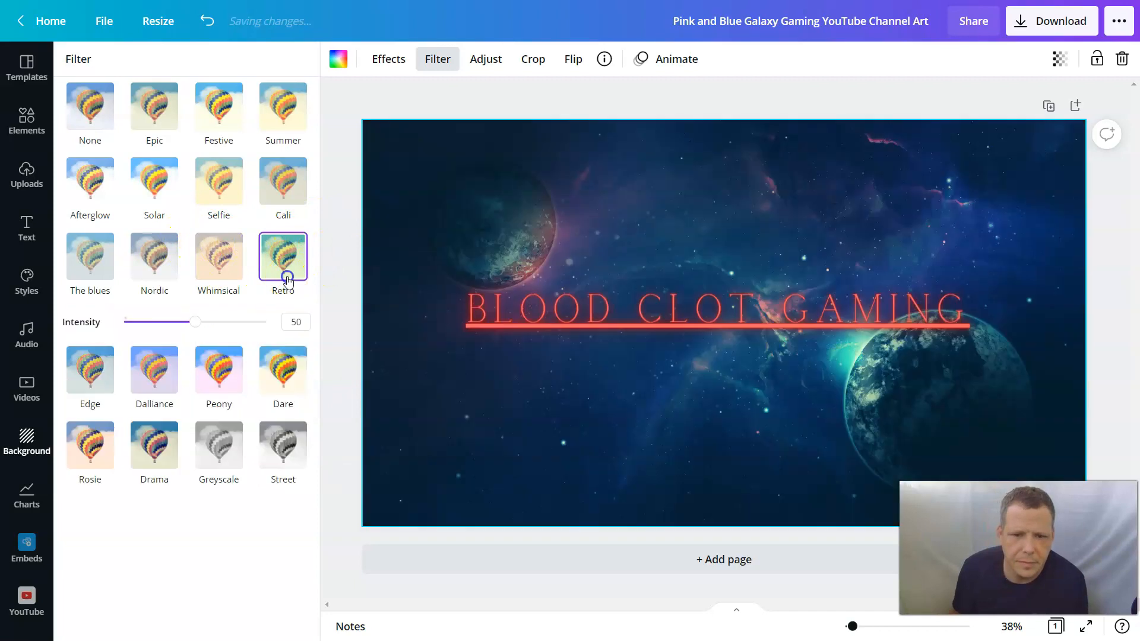
# Apply the Rosie filter to the background image with its intensity set to 41
pyautogui.click(89, 460)
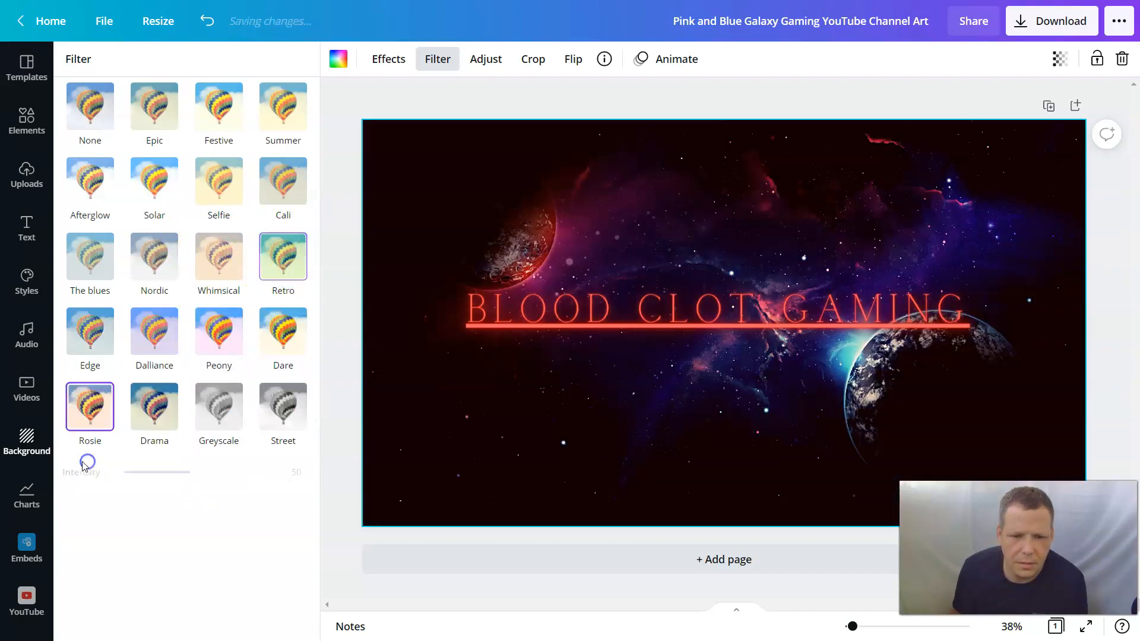
pyautogui.moveTo(205, 479); pyautogui.dragTo(183, 468)
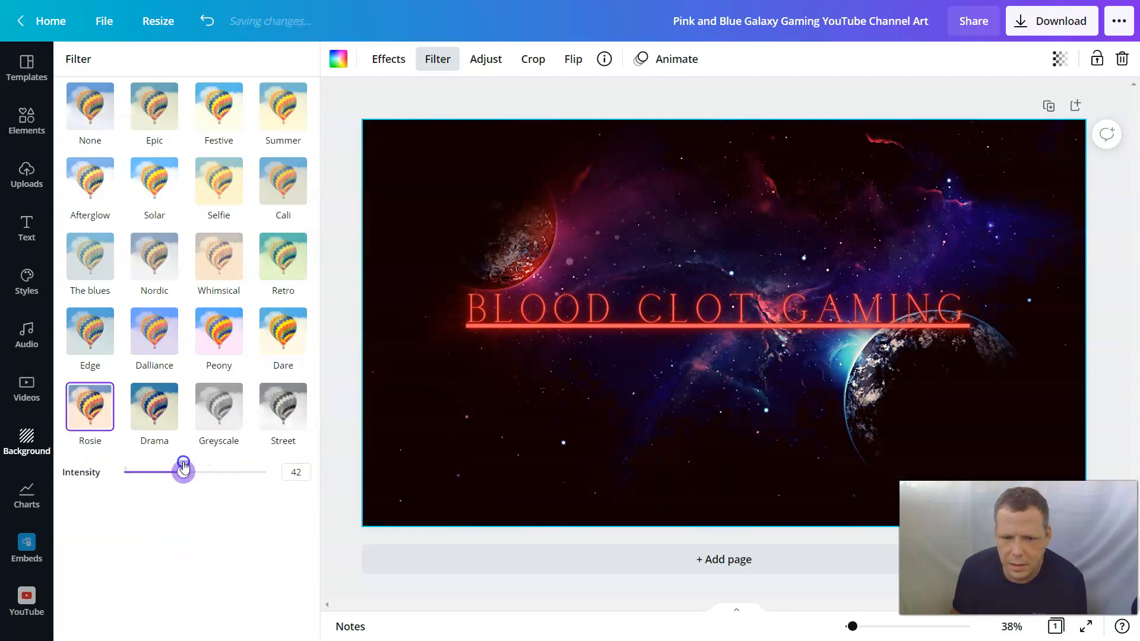
pyautogui.click(498, 110)
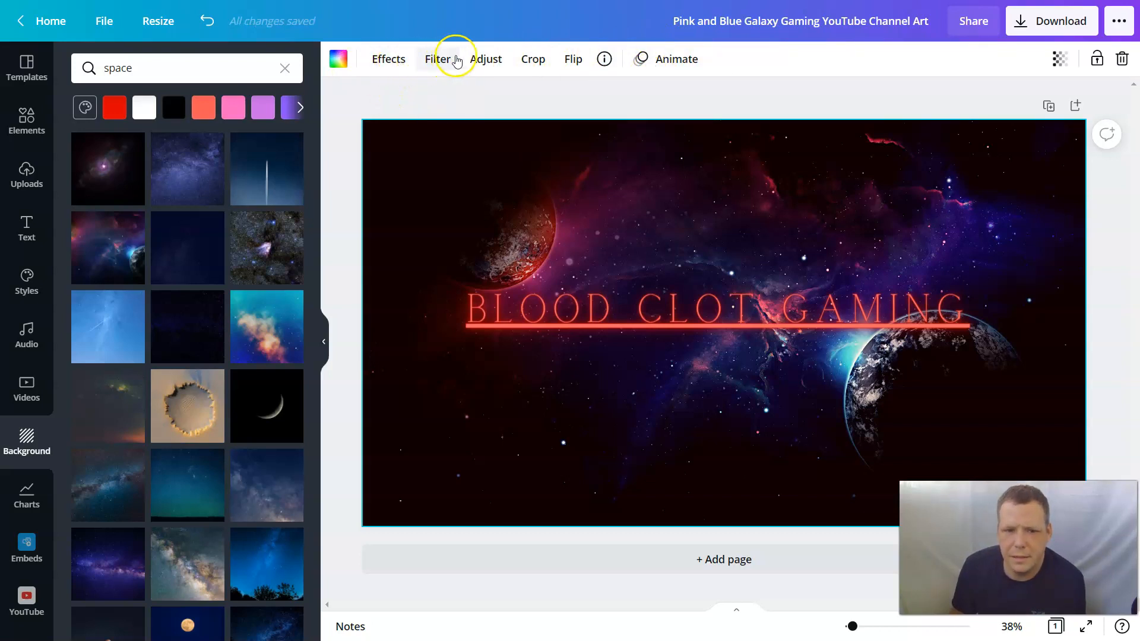
pyautogui.click(454, 60)
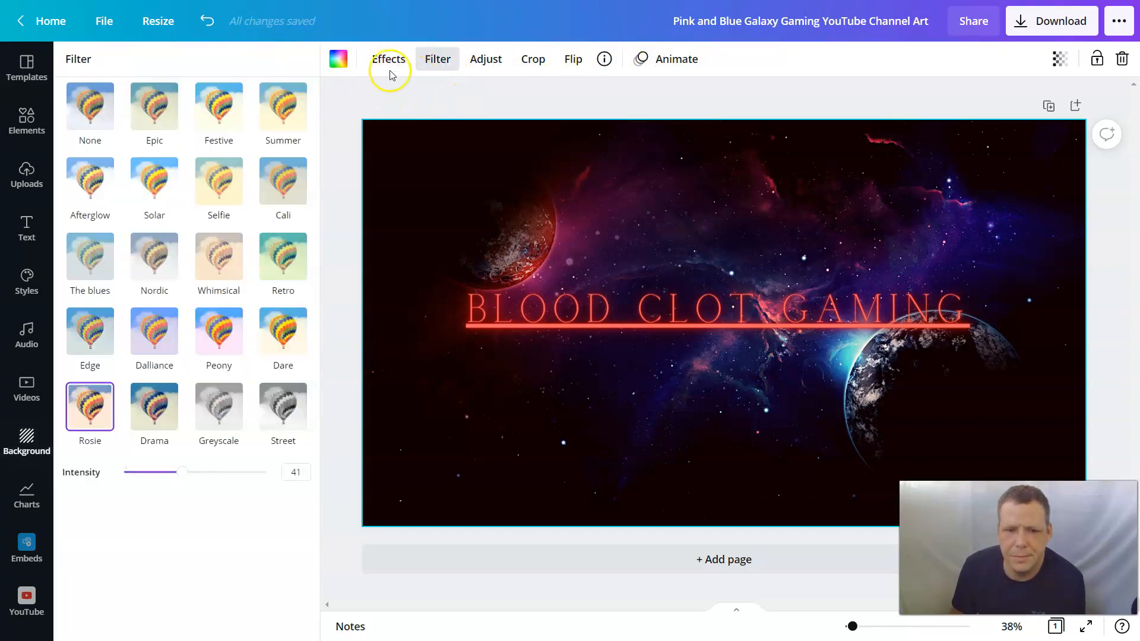
# Open the full Photogenic effects collection for the background image
pyautogui.click(387, 54)
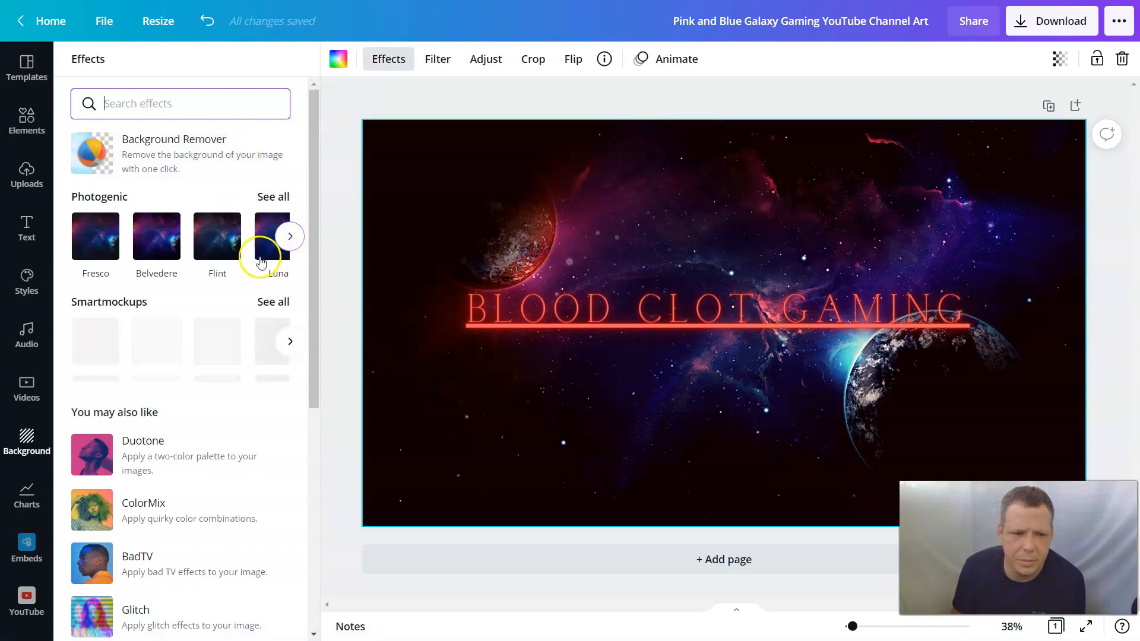
pyautogui.scroll(-2, 285, 240)
pyautogui.scroll(2, 280, 219)
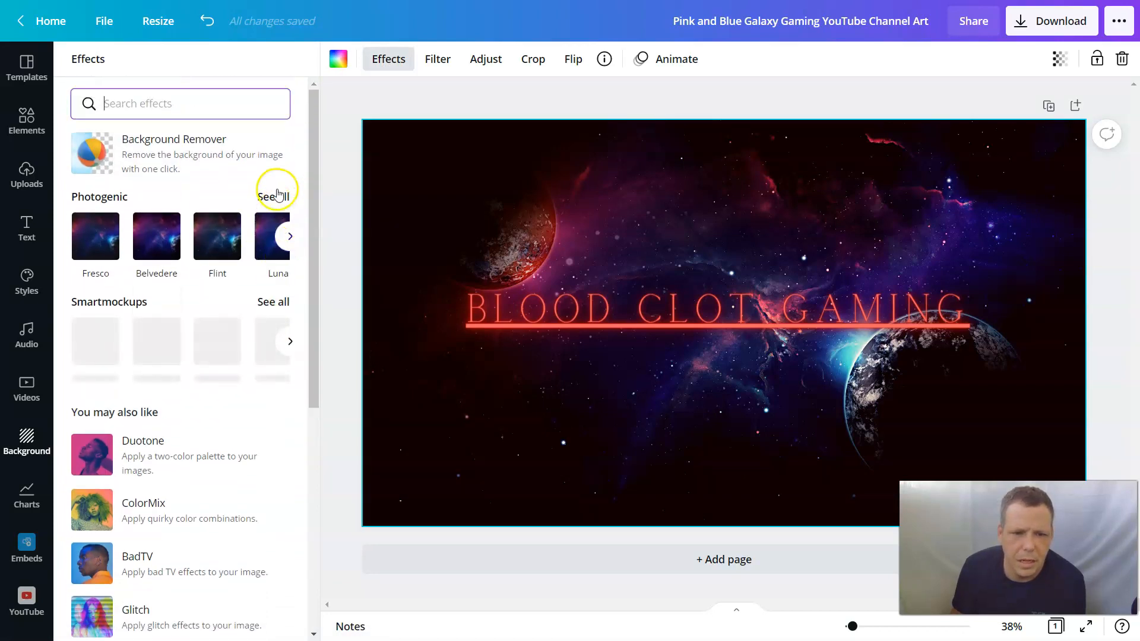
pyautogui.click(276, 204)
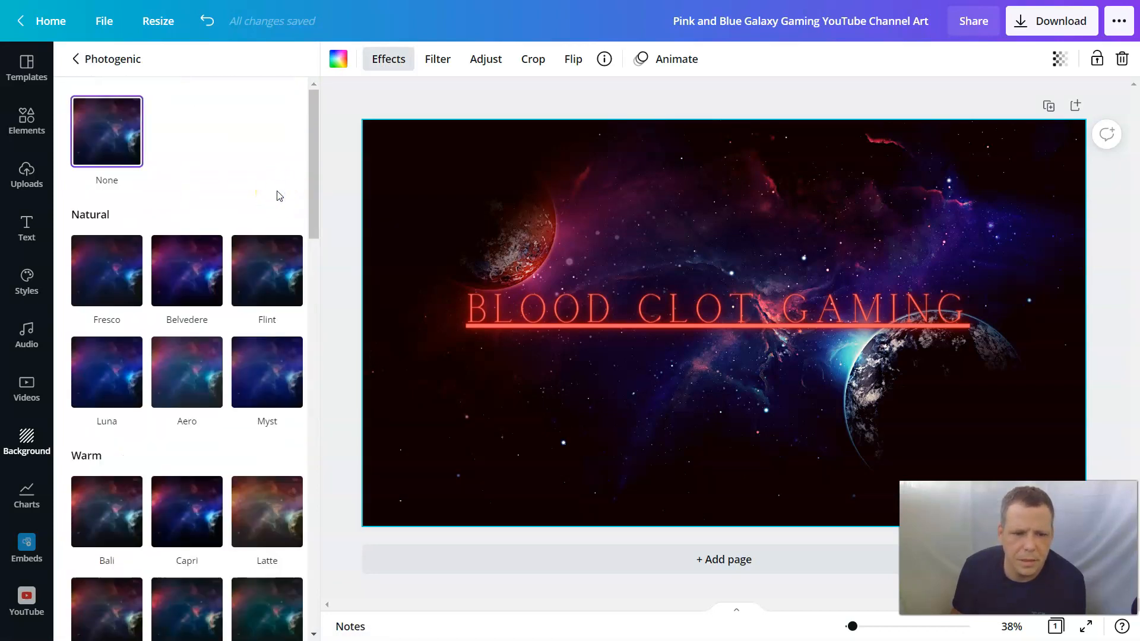
# Try the Natural effects Belvedere, Flint and Myst on the background image
pyautogui.click(184, 277)
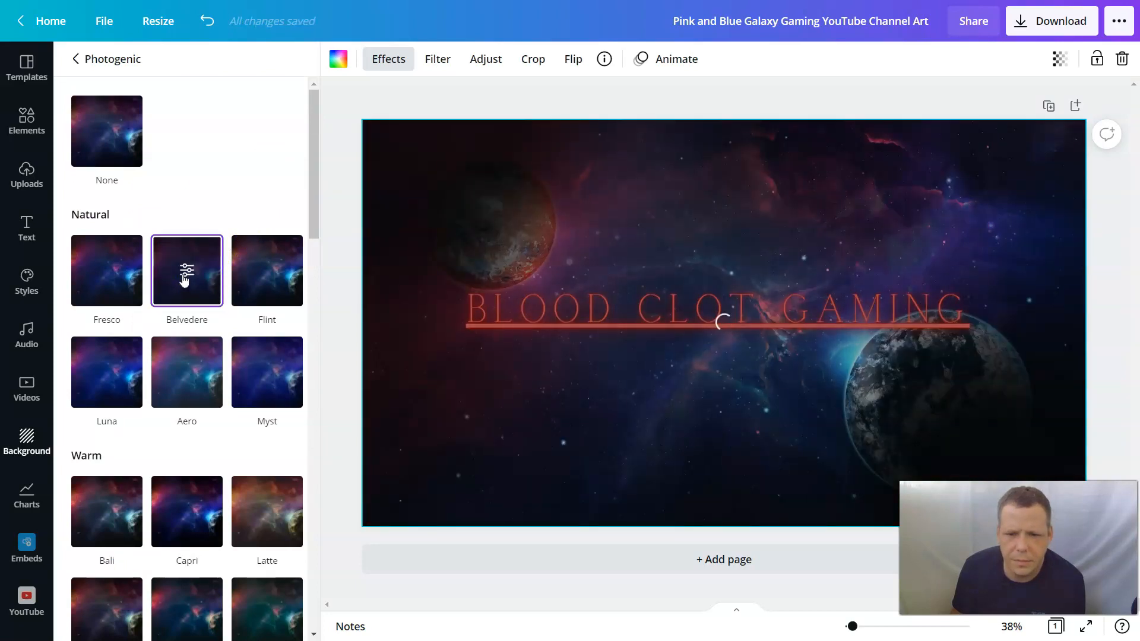
pyautogui.click(270, 255)
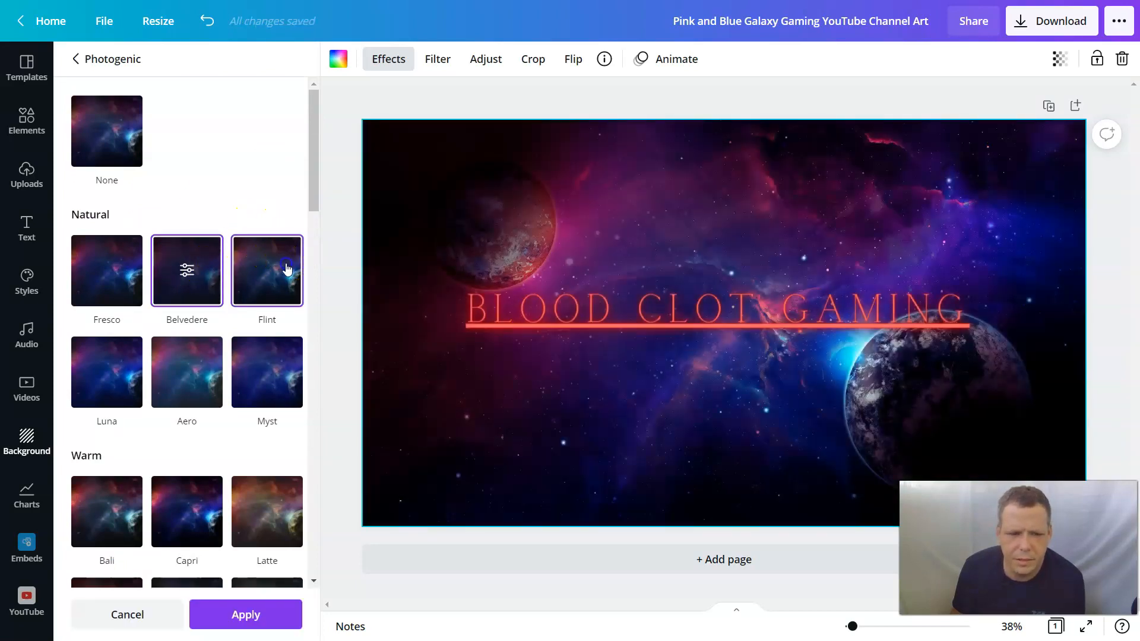
pyautogui.click(284, 367)
# Try the Color Pop effects Amethyst, Heatwave and Outrun on the background image
pyautogui.scroll(-8, 270, 386)
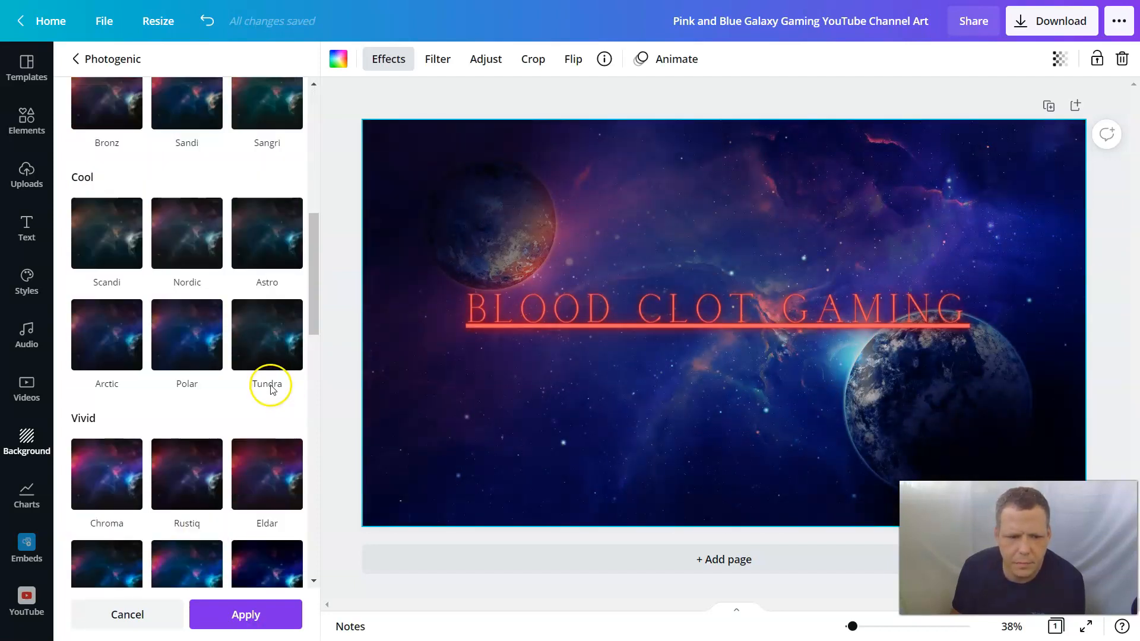
pyautogui.scroll(-12, 271, 385)
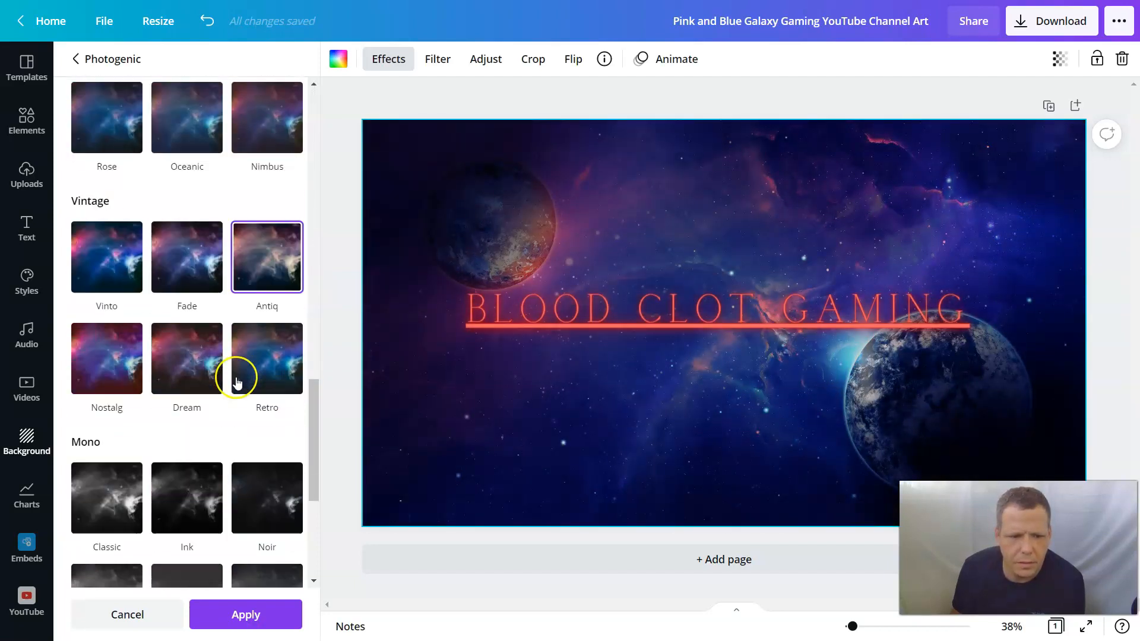
pyautogui.scroll(-5, 236, 382)
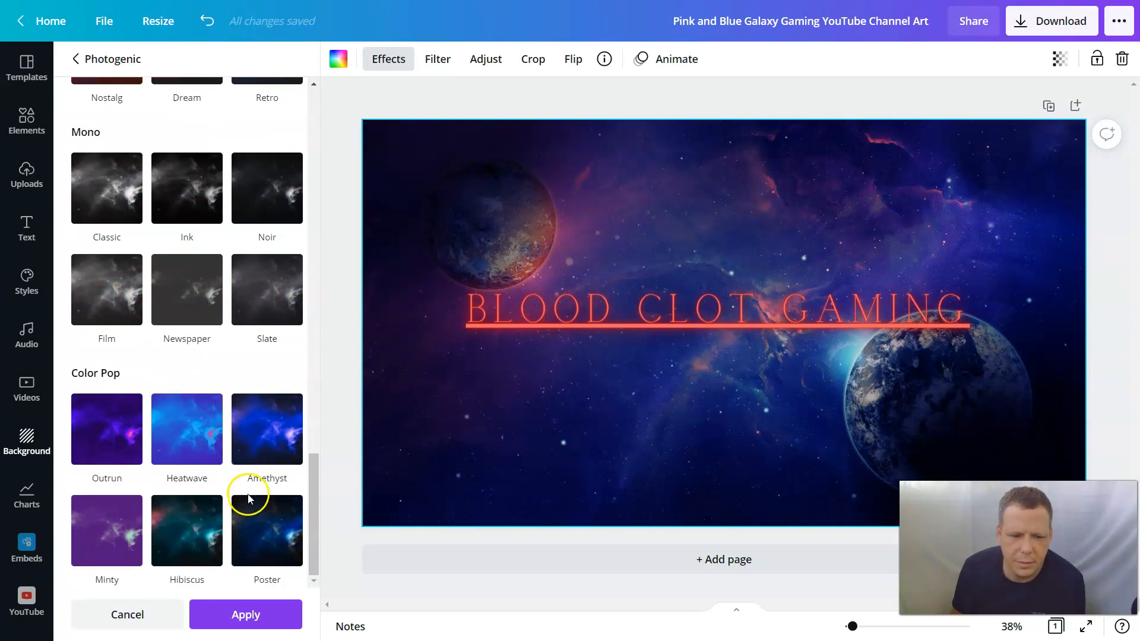
pyautogui.click(248, 428)
pyautogui.click(193, 431)
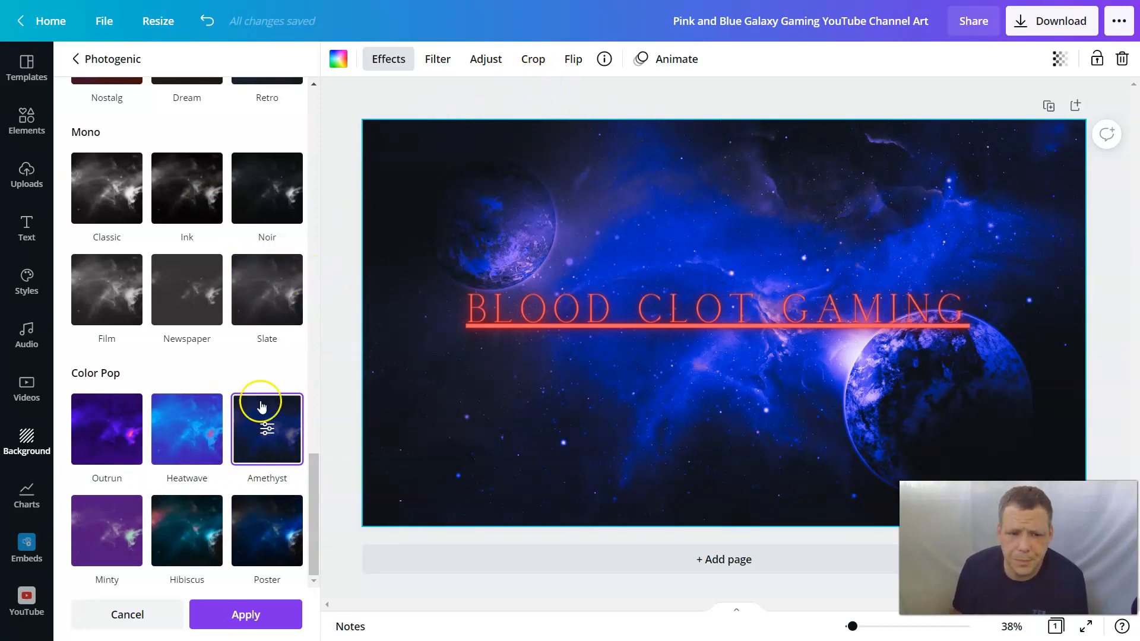
pyautogui.click(201, 420)
pyautogui.click(102, 432)
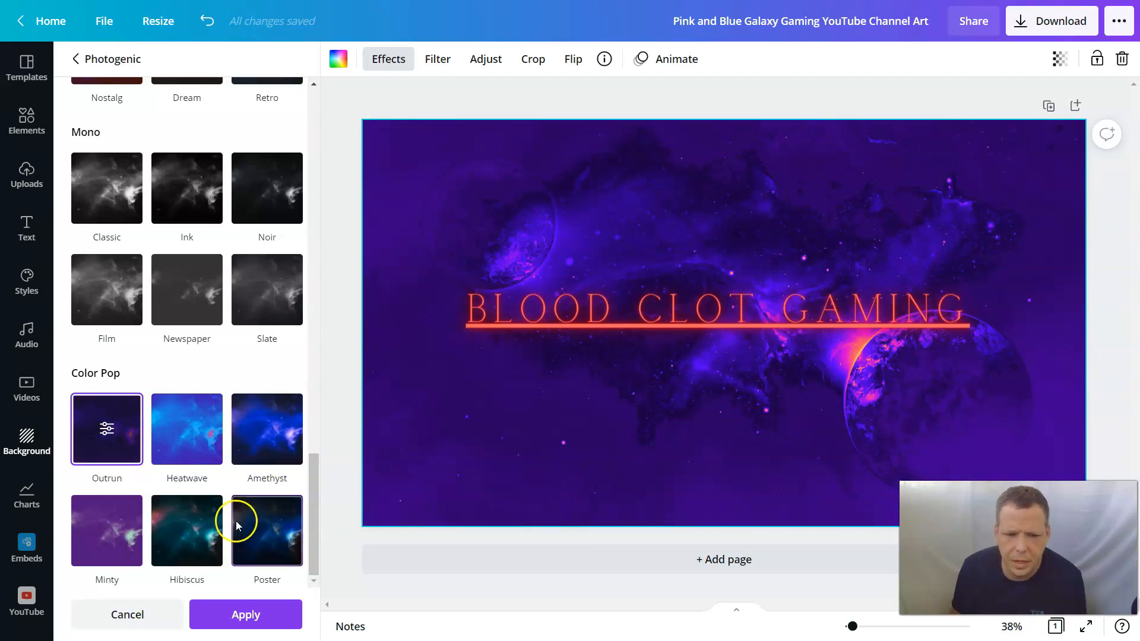
# Try the Vintage effects Antiq, Dream, Fade, Vinto and Nostalg on the background image
pyautogui.scroll(5, 260, 251)
pyautogui.click(264, 242)
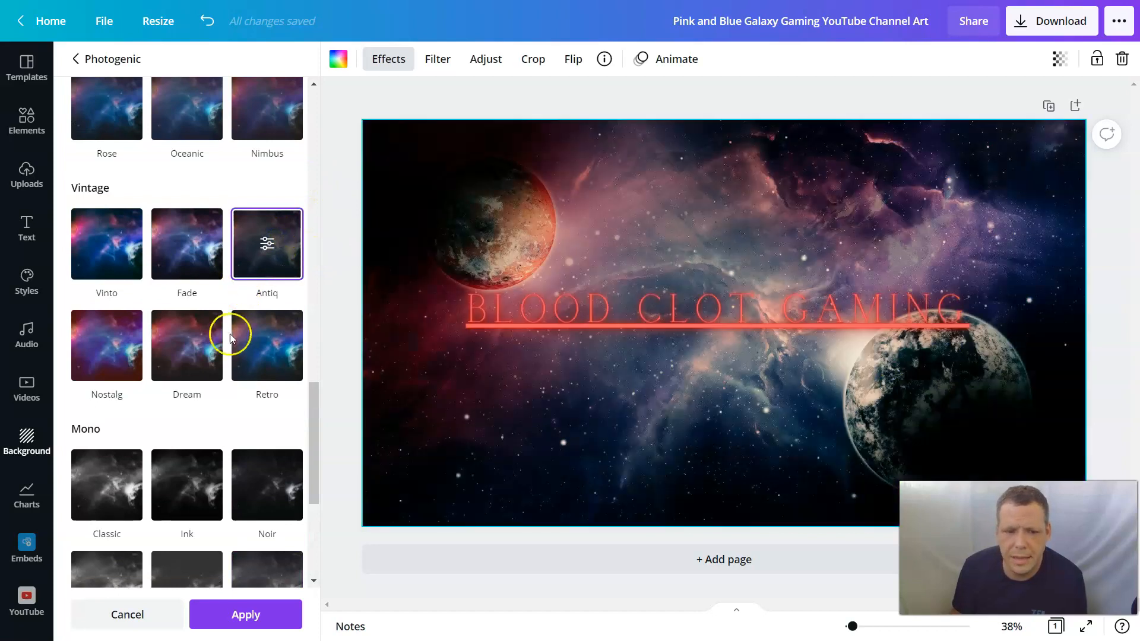
pyautogui.click(187, 346)
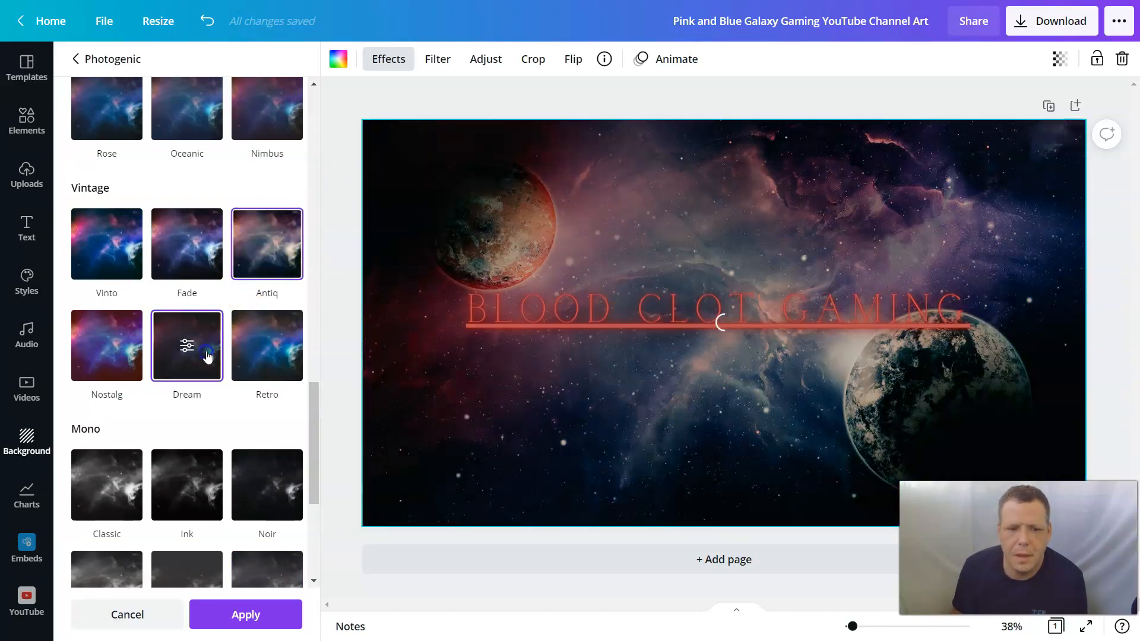
pyautogui.click(188, 254)
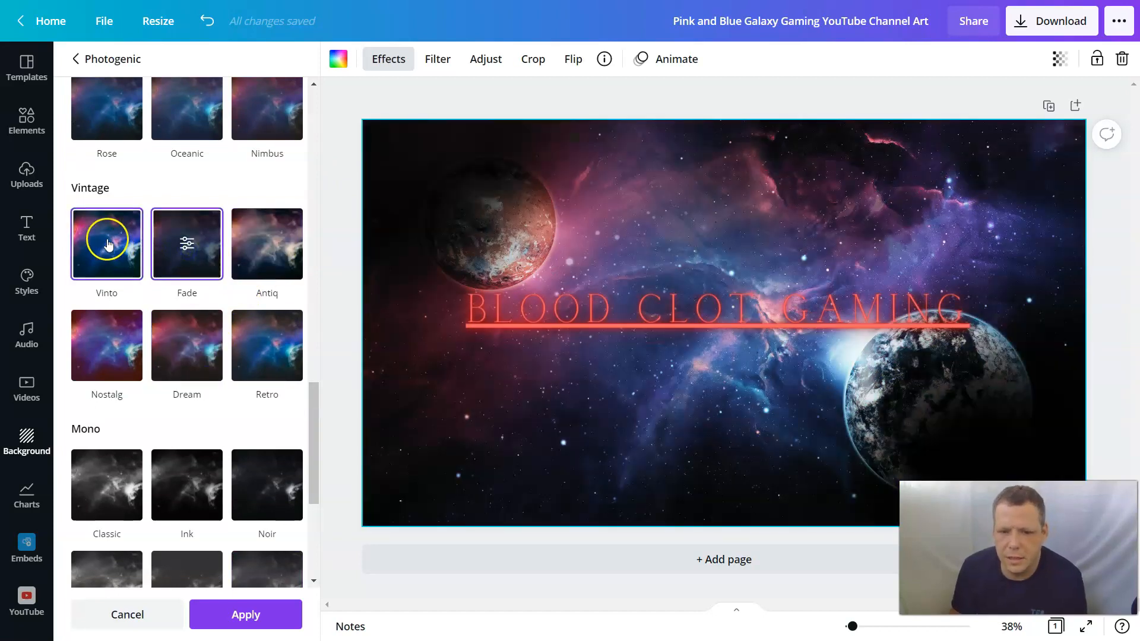
pyautogui.click(103, 241)
pyautogui.click(104, 363)
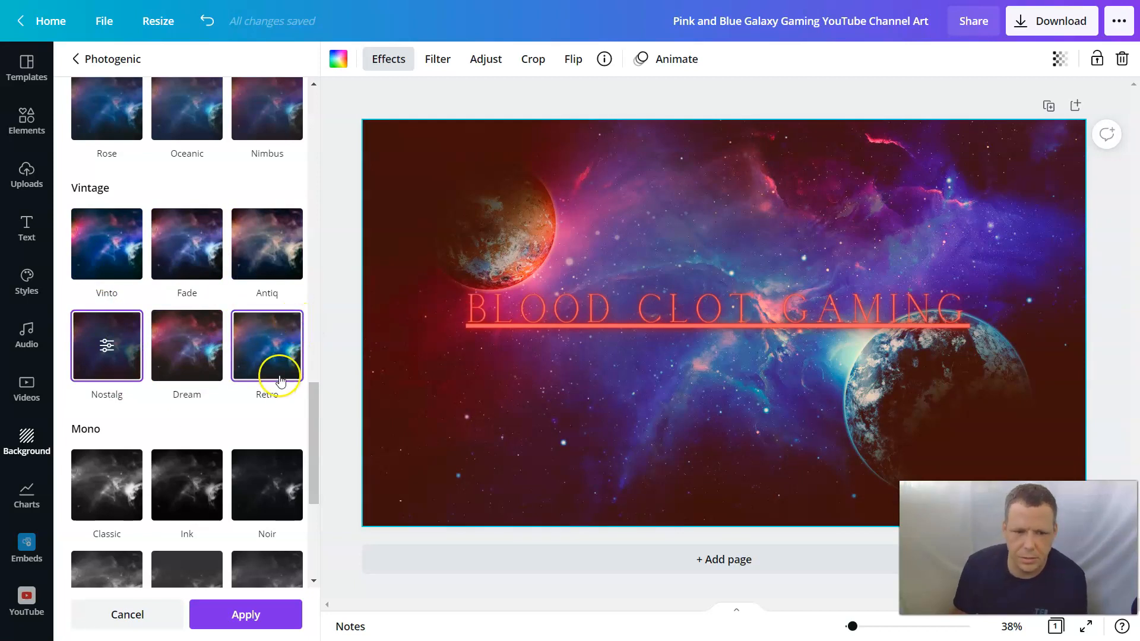
# Try the Soft effects Nimbus and Whimsi and the Vivid effect Eldar on the background image
pyautogui.scroll(3, 277, 252)
pyautogui.click(278, 253)
pyautogui.click(281, 154)
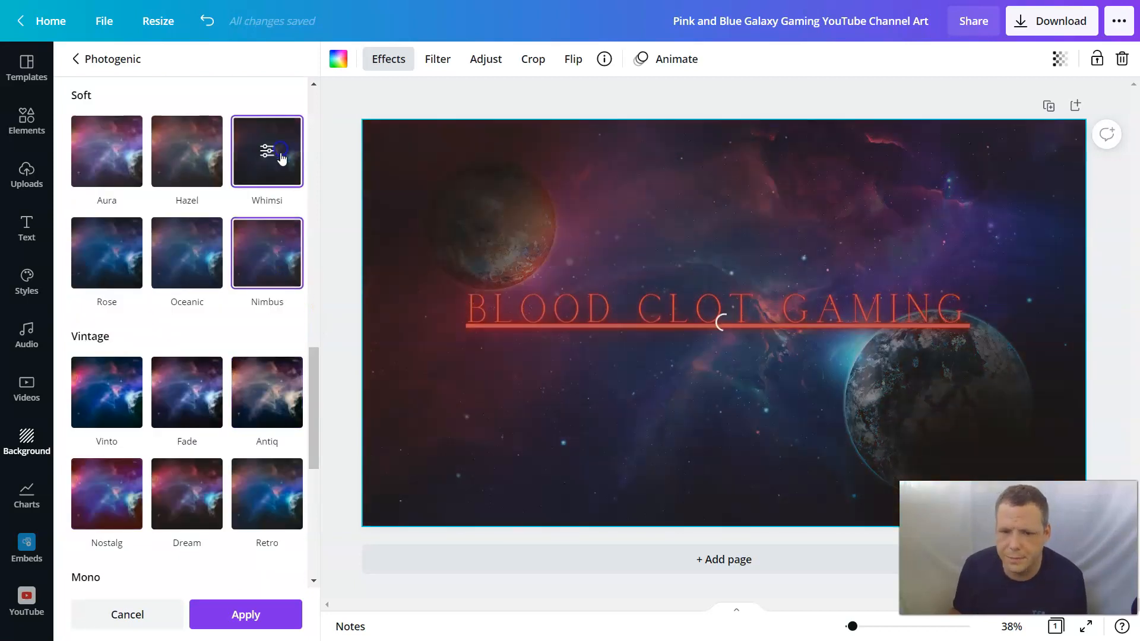
pyautogui.scroll(5, 273, 190)
pyautogui.click(275, 193)
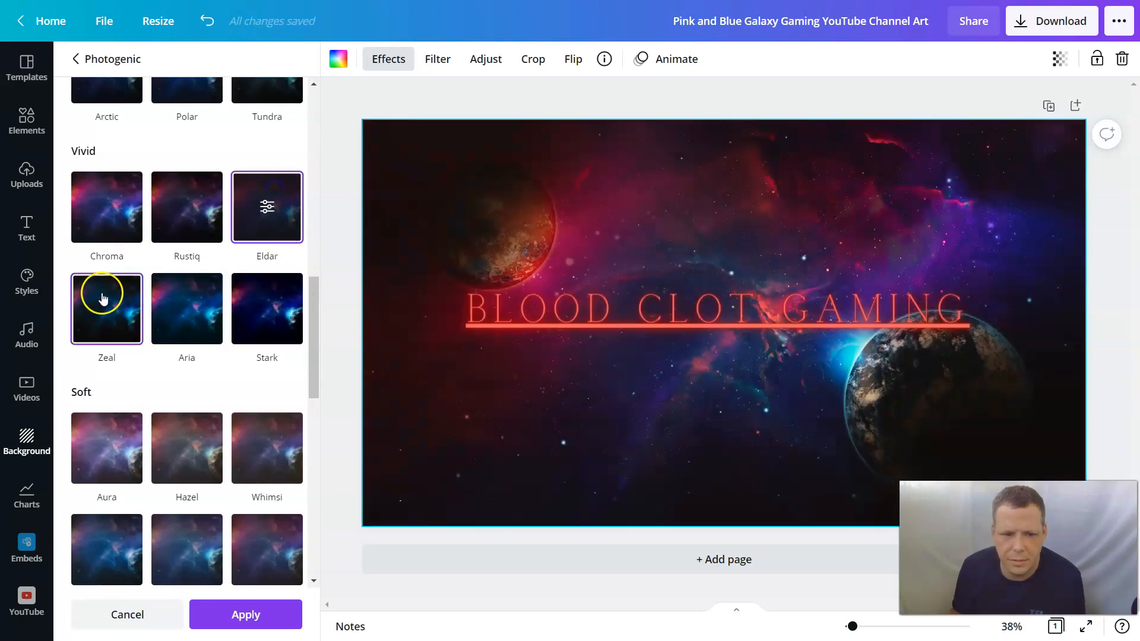
# Try the Natural effects Myst, Aero and Flint on the background image
pyautogui.scroll(5, 259, 212)
pyautogui.scroll(6, 279, 255)
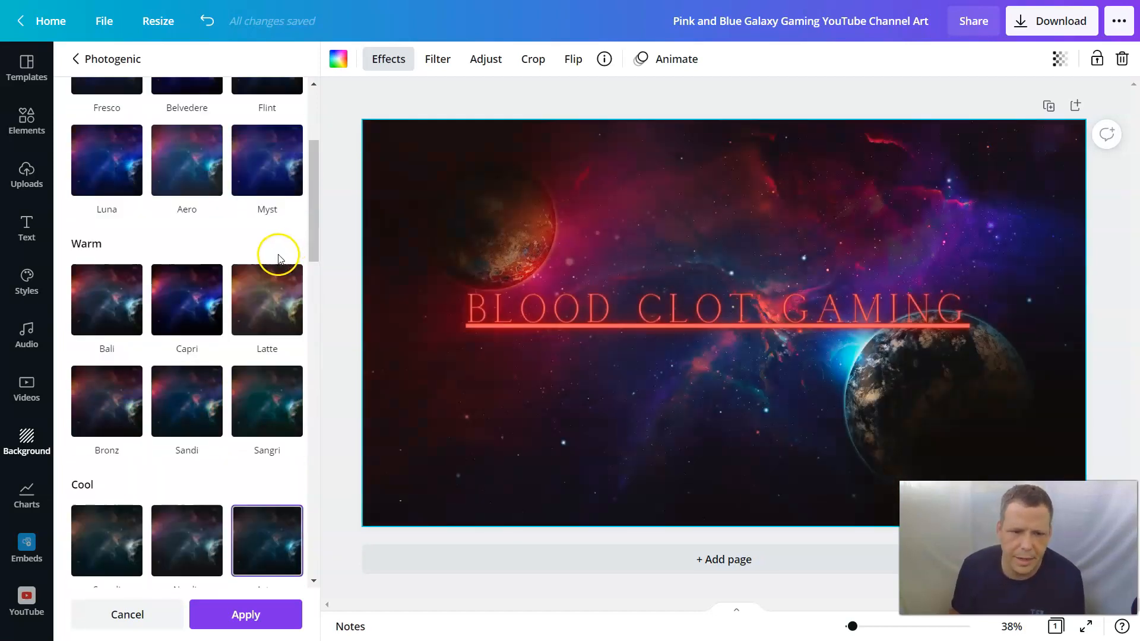
pyautogui.click(267, 253)
pyautogui.click(199, 237)
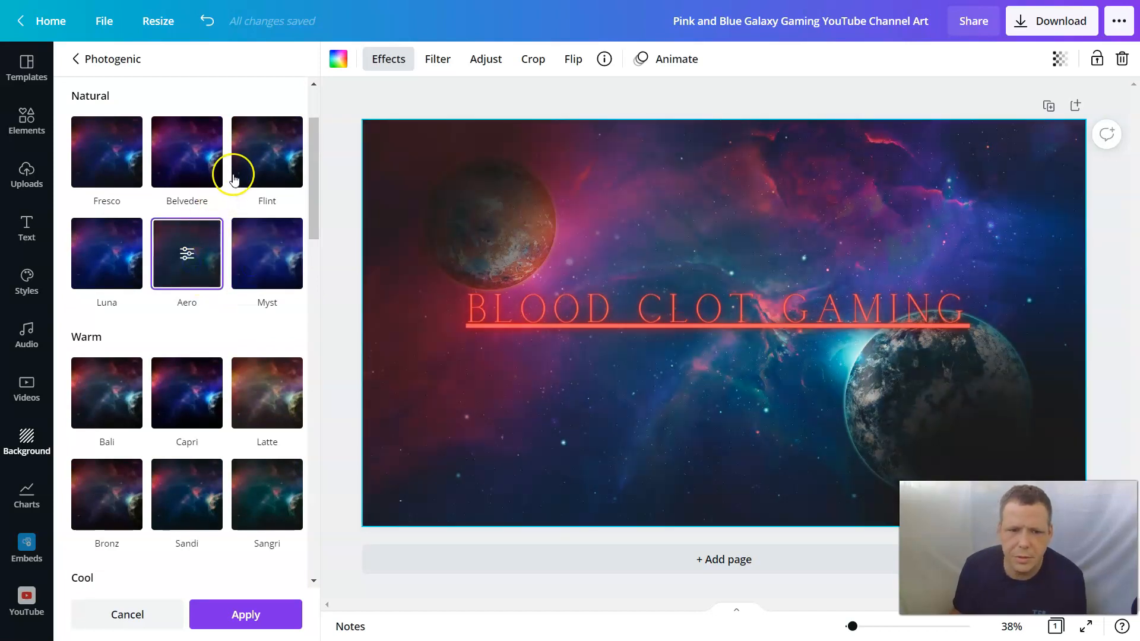
pyautogui.click(268, 179)
pyautogui.scroll(2, 284, 247)
# Try the Color Pop effects Hibiscus, Poster, Minty, Heatwave, Amethyst and Outrun on the background image
pyautogui.scroll(-15, 283, 244)
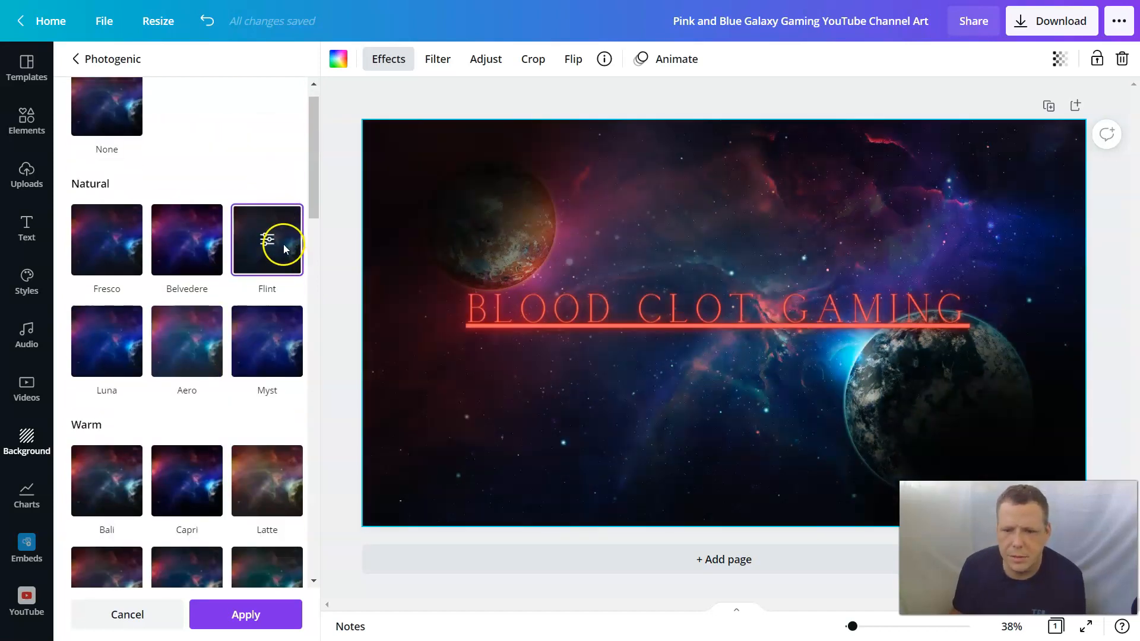
pyautogui.click(184, 535)
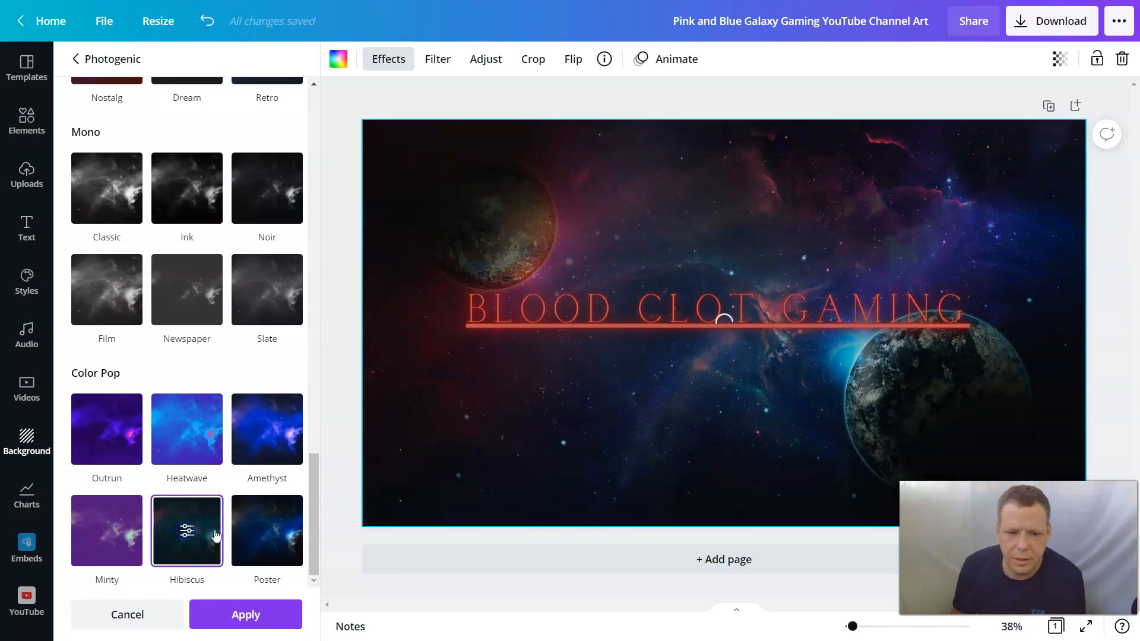
pyautogui.click(292, 542)
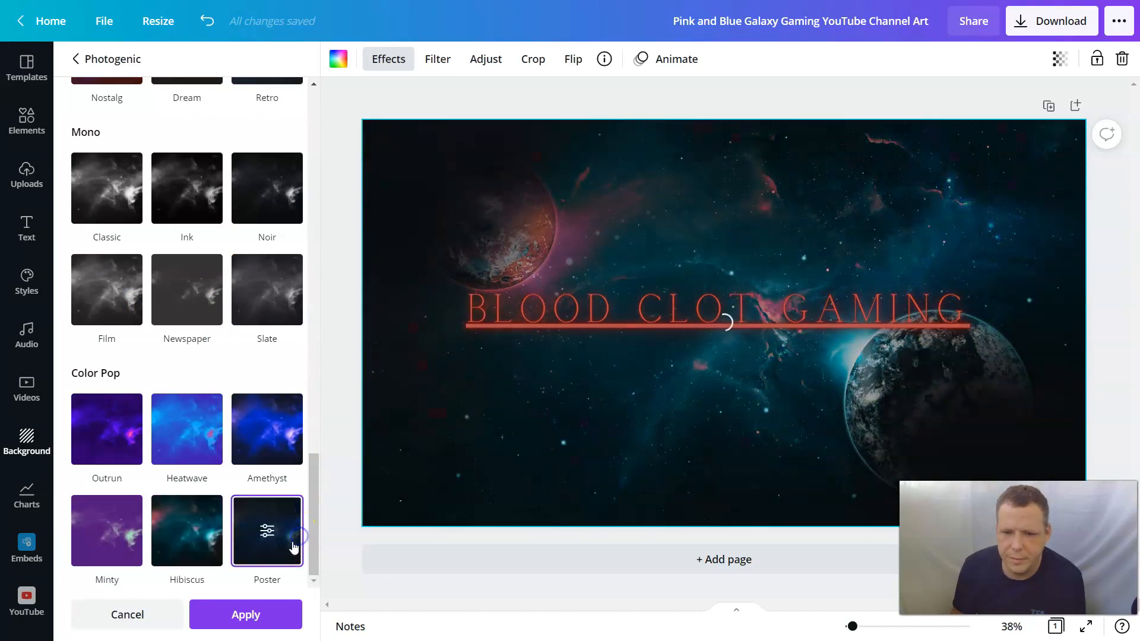
pyautogui.click(110, 552)
pyautogui.click(185, 448)
pyautogui.click(281, 439)
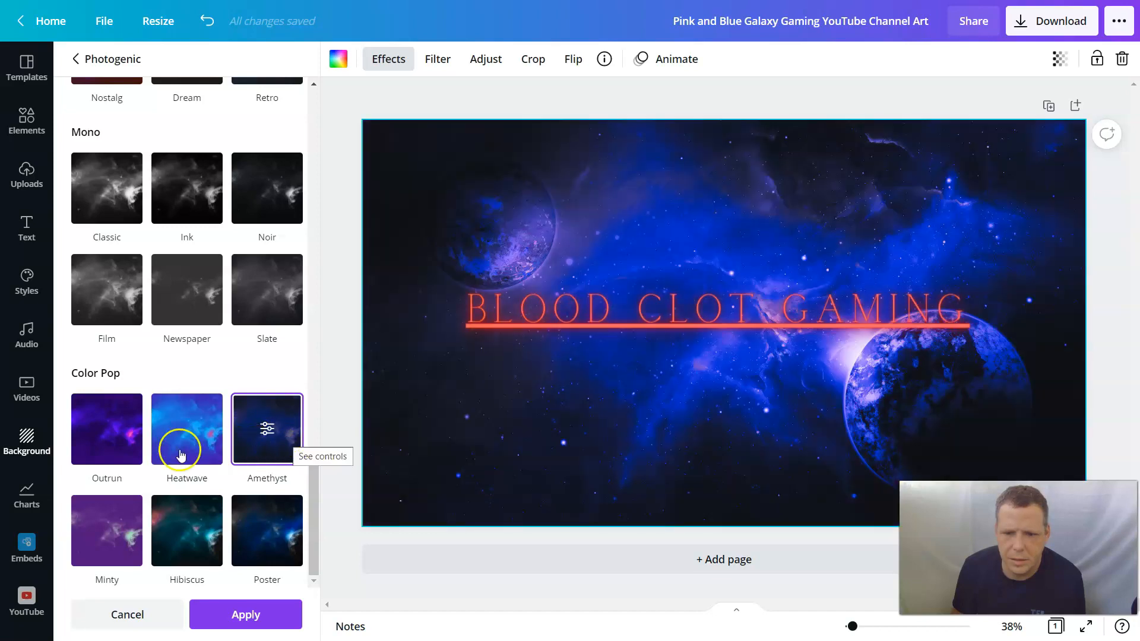
pyautogui.click(116, 439)
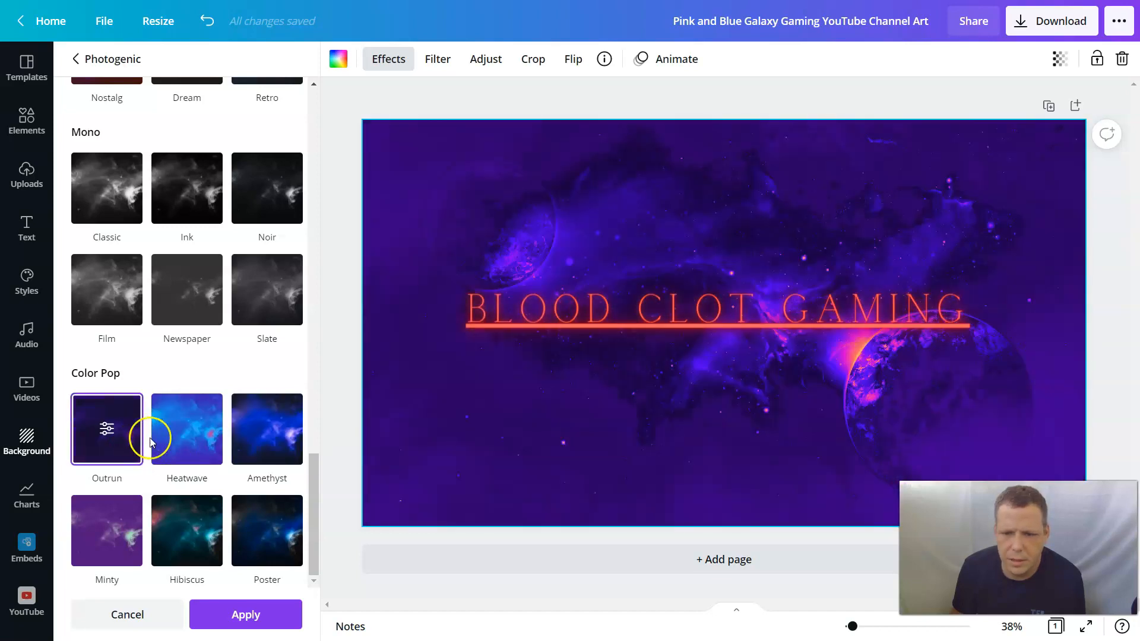
# Compare the Poster and Hibiscus effects on the background, and choose Amethyst from the Color Pop group
pyautogui.click(253, 530)
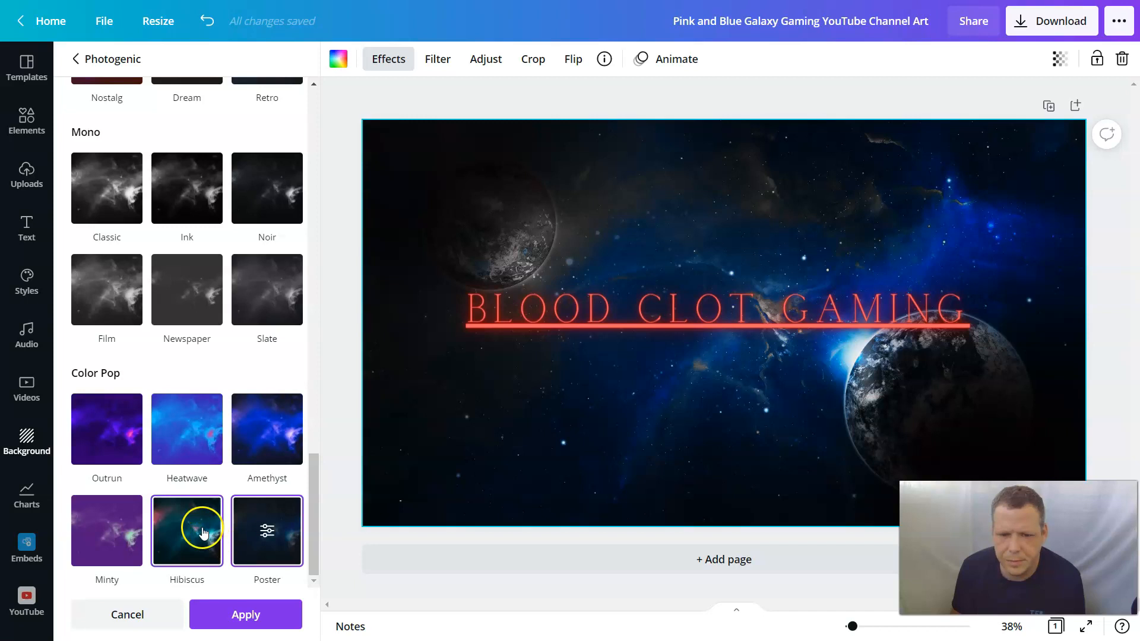
pyautogui.click(207, 522)
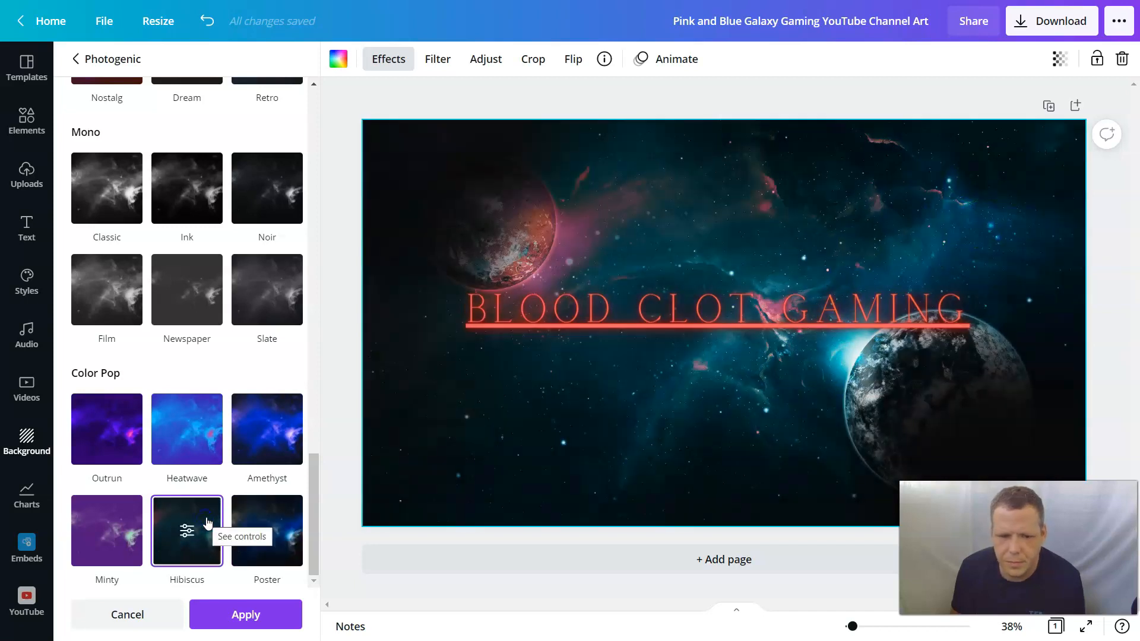
pyautogui.click(273, 448)
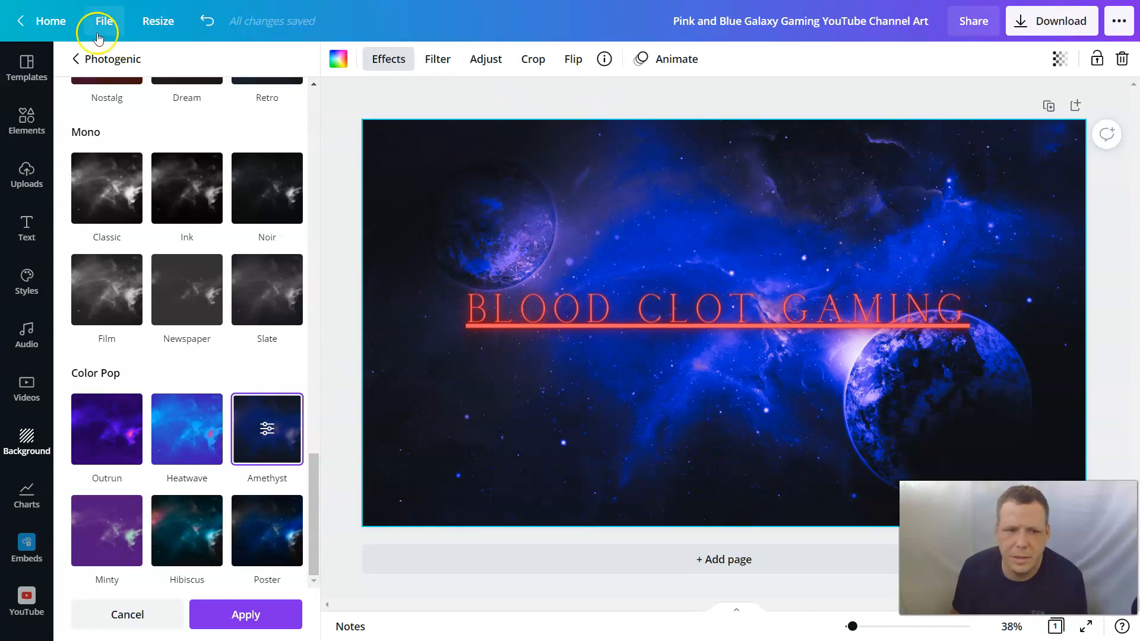
# Return to the main effects list and browse the Smartmockups and the additional image effects
pyautogui.click(82, 61)
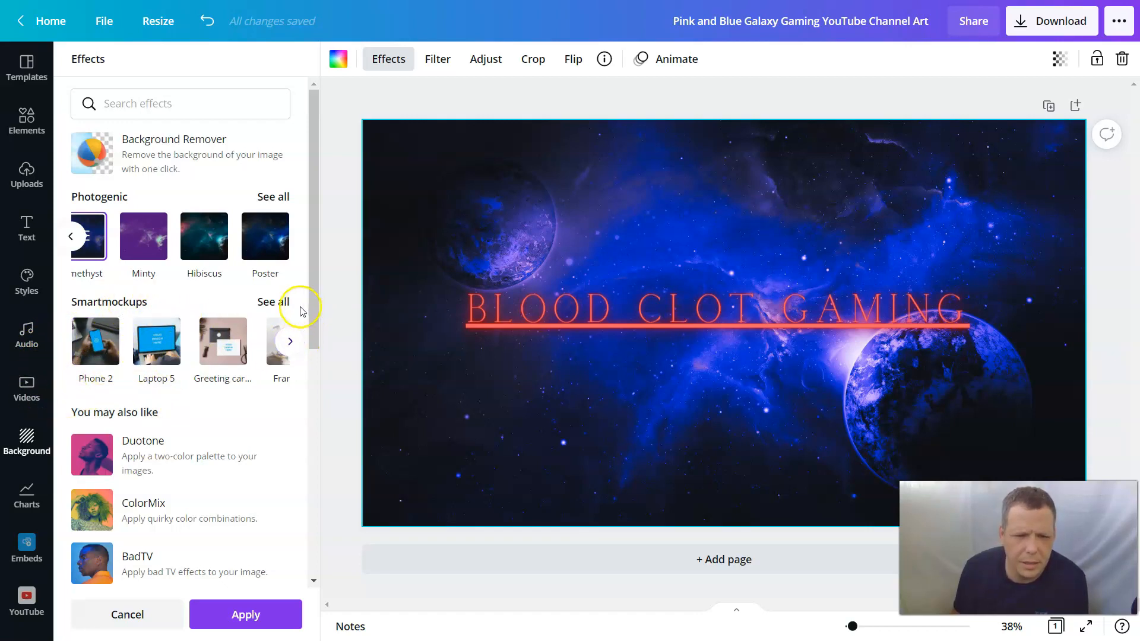
pyautogui.click(290, 341)
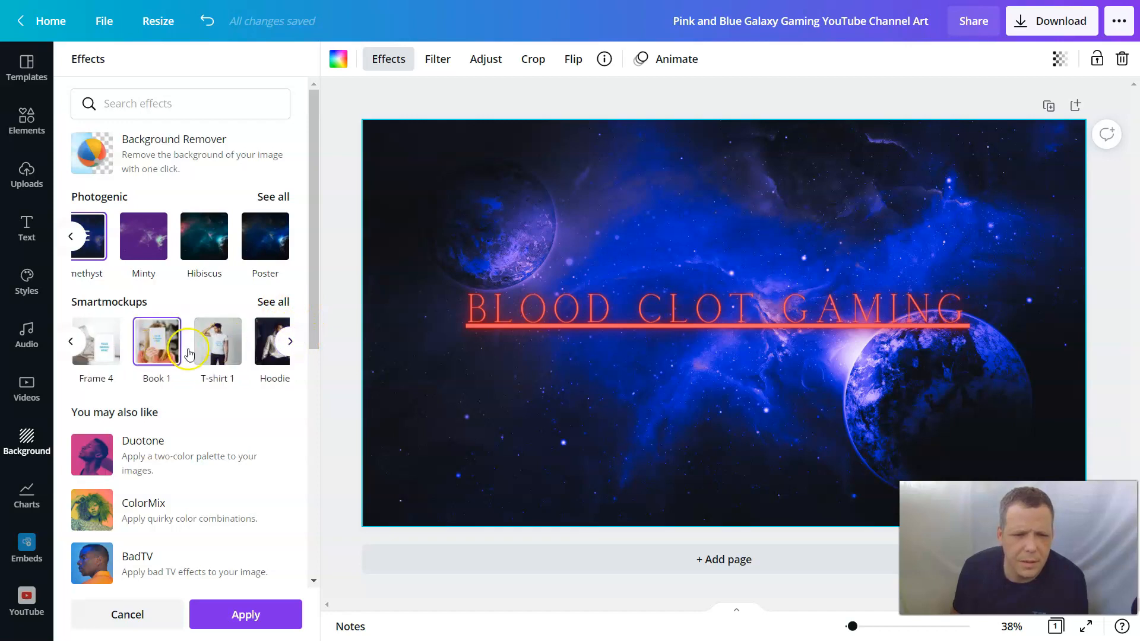
pyautogui.click(302, 342)
pyautogui.click(304, 343)
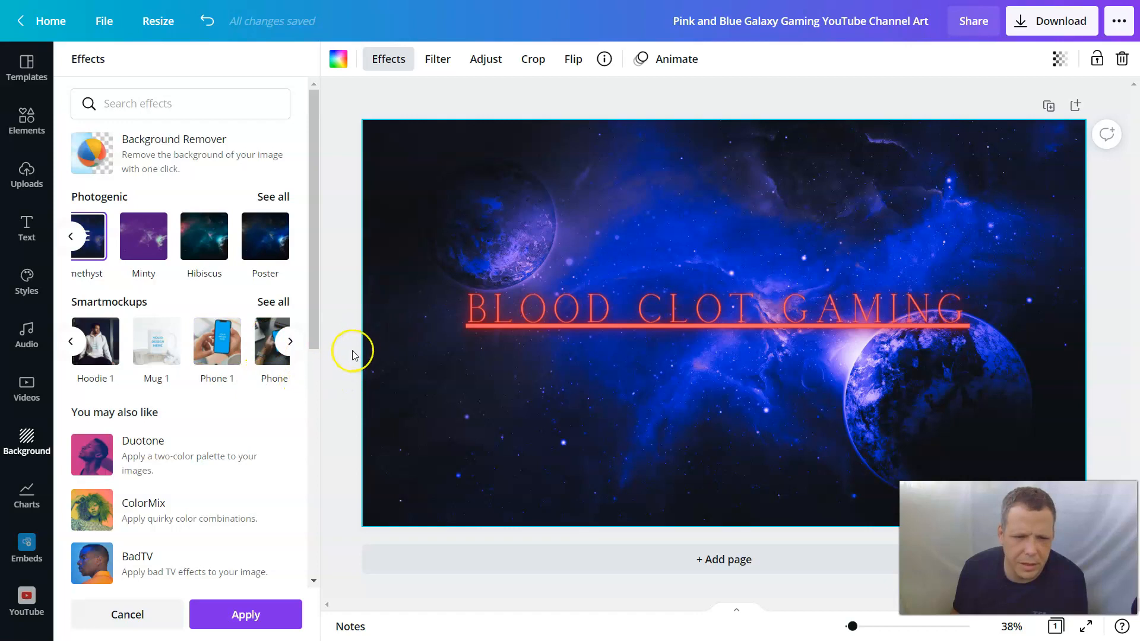
pyautogui.scroll(-1, 146, 448)
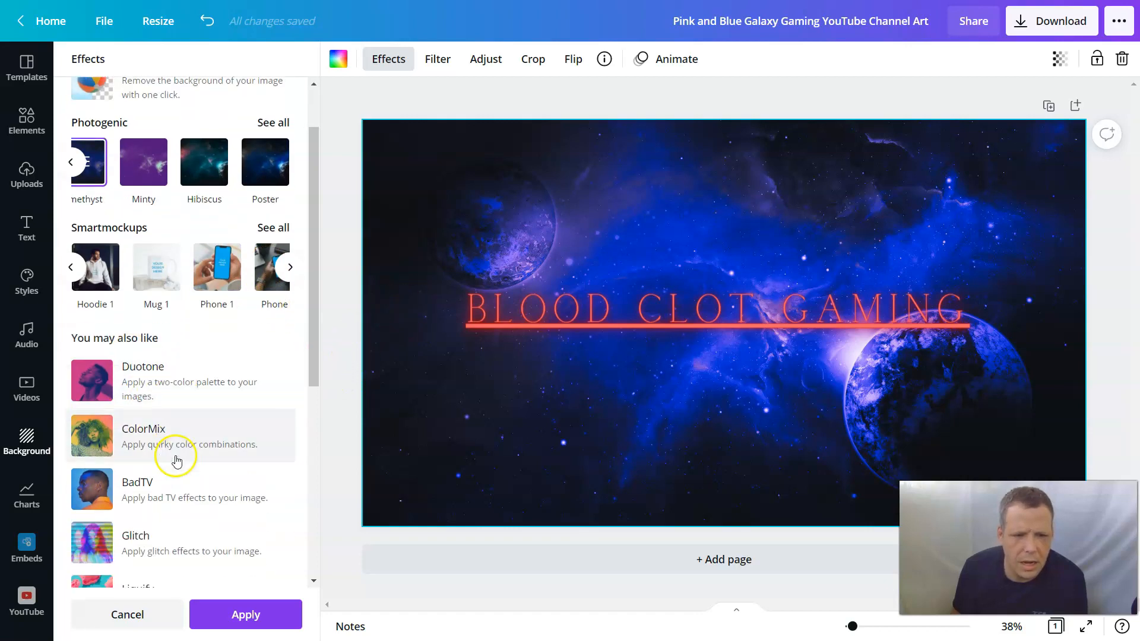
pyautogui.scroll(-1, 243, 421)
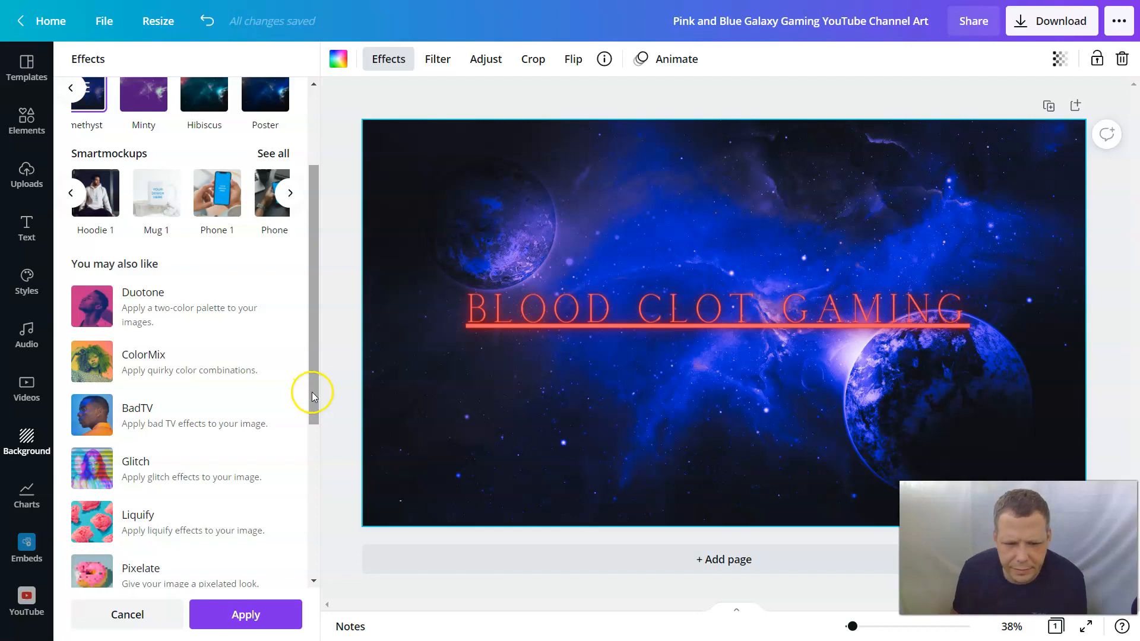
pyautogui.scroll(-3, 257, 404)
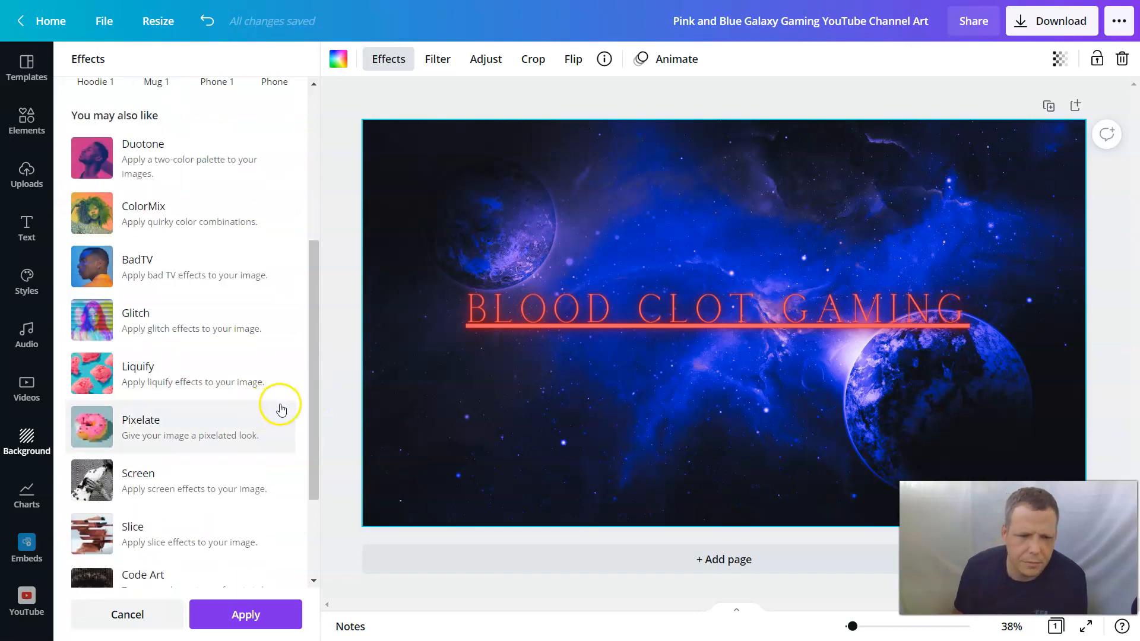
pyautogui.scroll(-2, 221, 444)
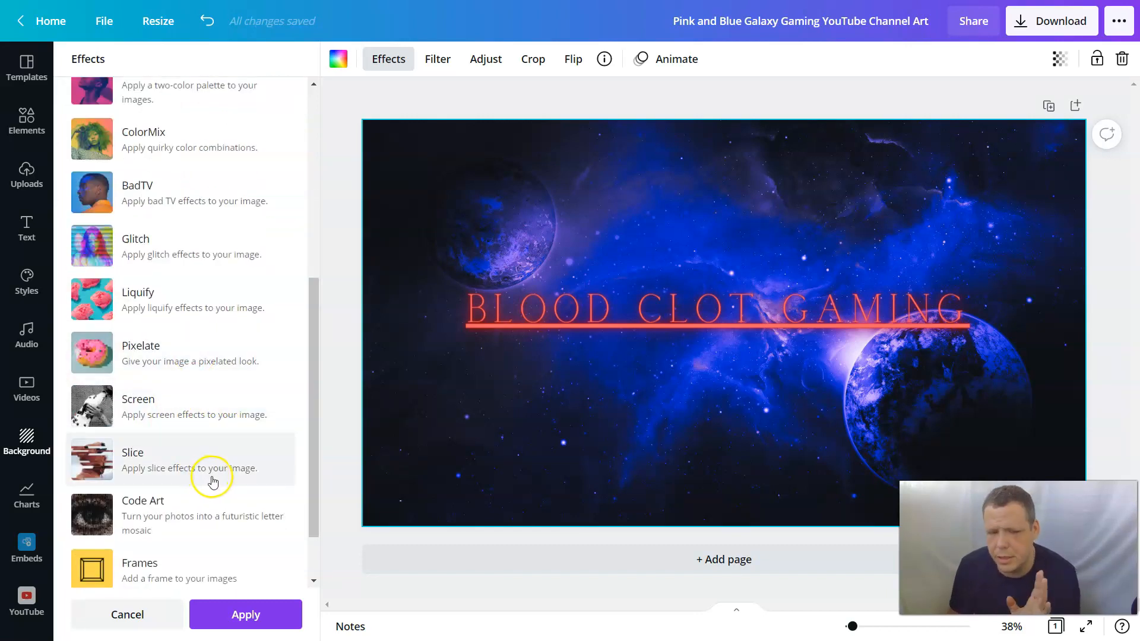
pyautogui.scroll(3, 212, 480)
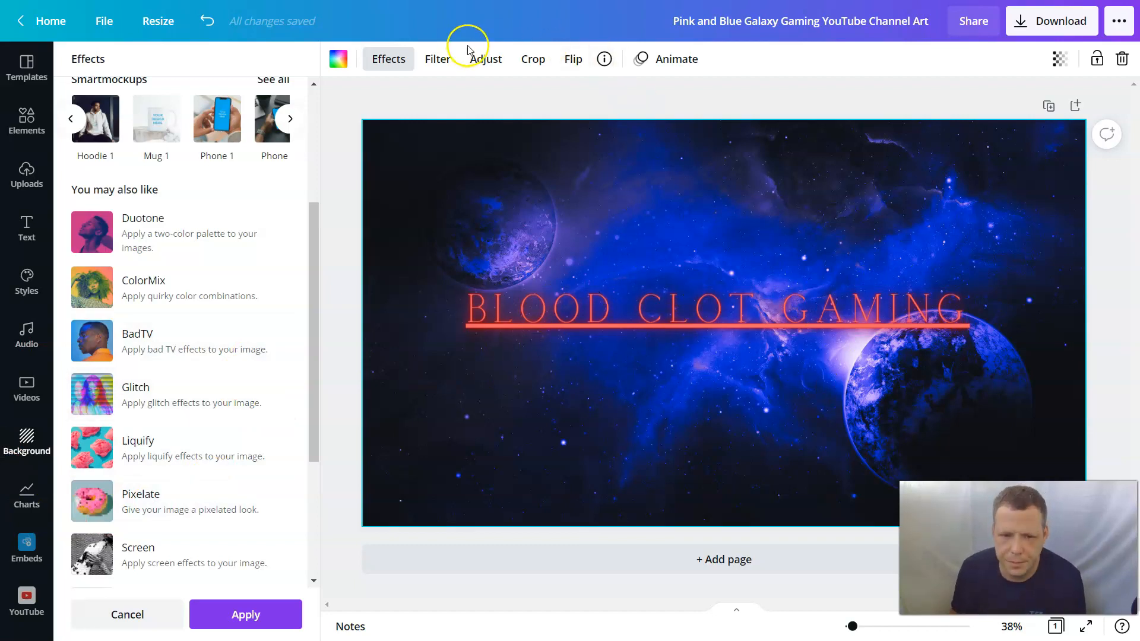
# Open the background image's adjustments and try a tint of 71 with a brightness of 13
pyautogui.click(496, 61)
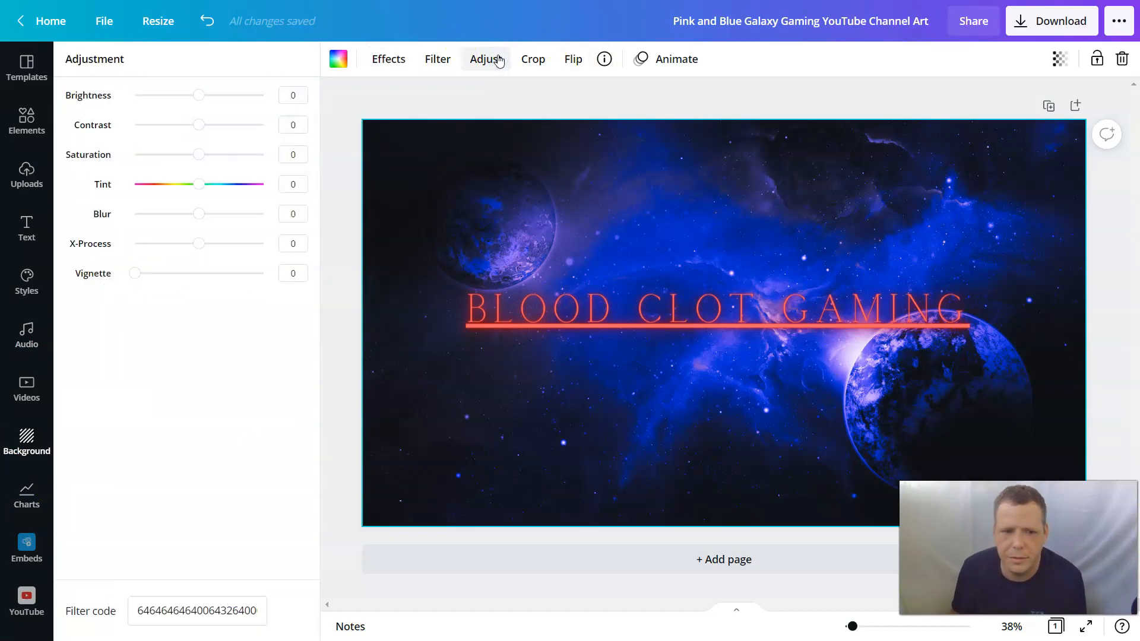
pyautogui.moveTo(199, 189); pyautogui.dragTo(246, 184)
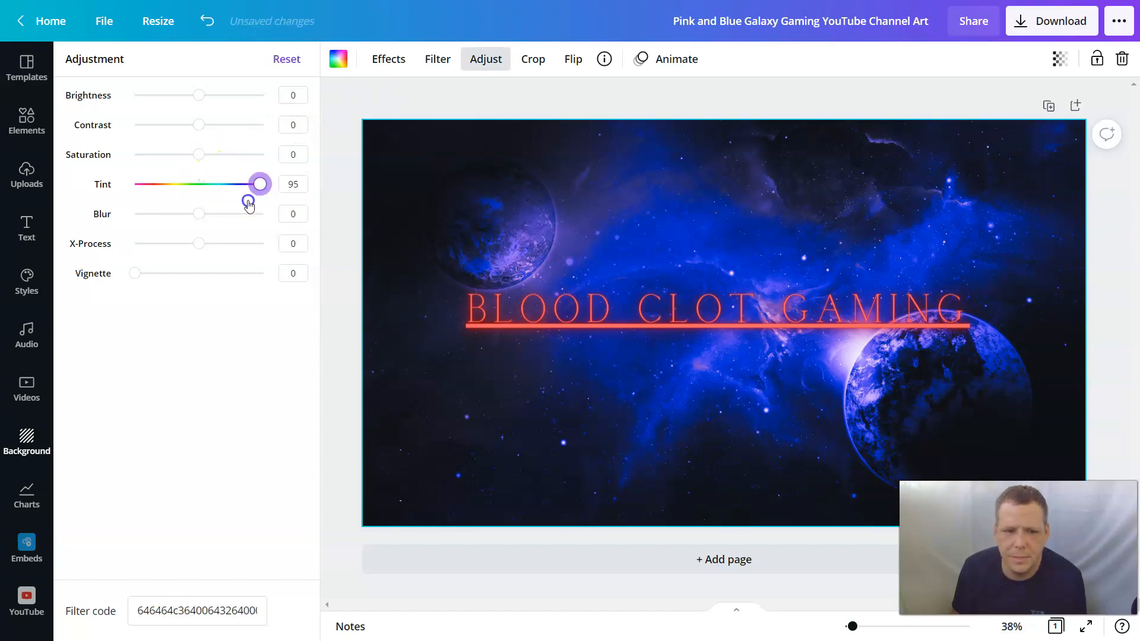
pyautogui.click(145, 95)
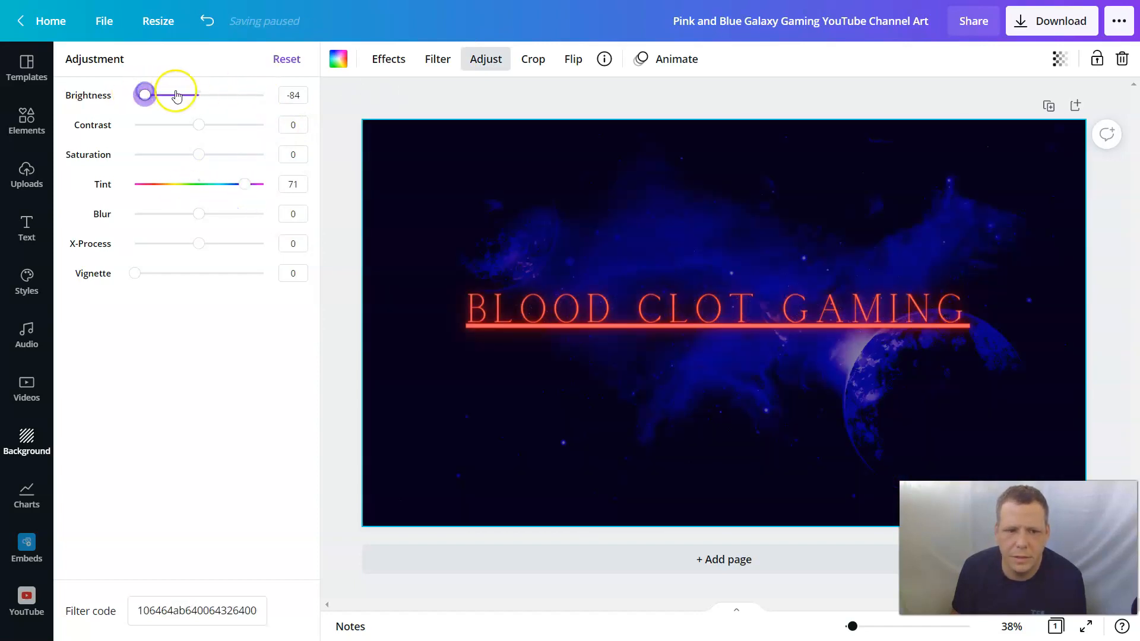
pyautogui.moveTo(193, 99); pyautogui.dragTo(208, 95)
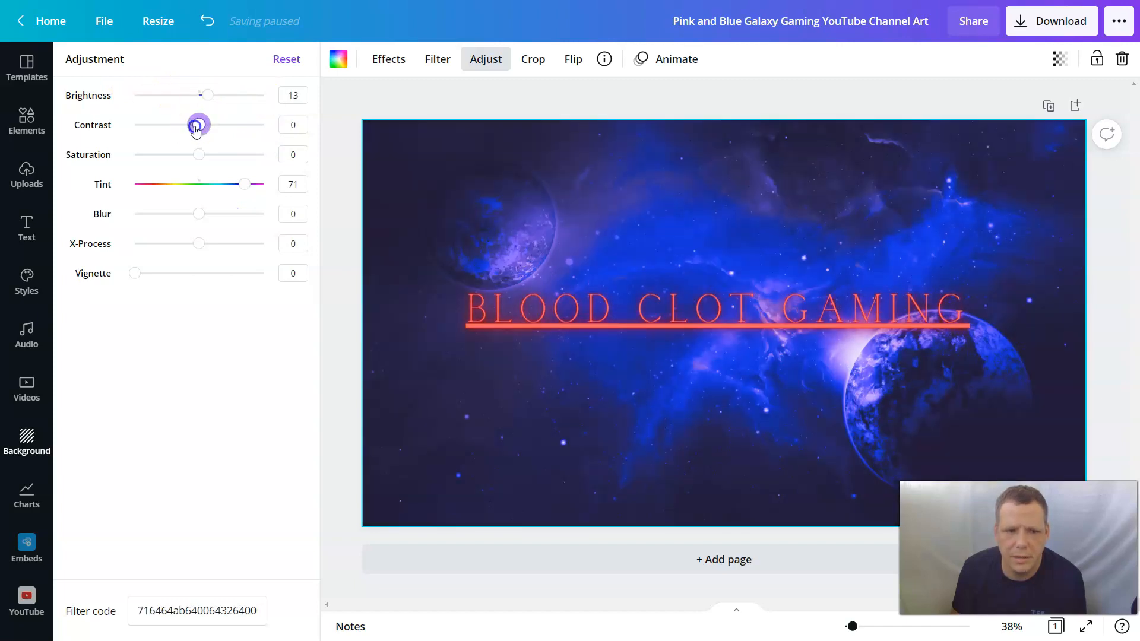
# Set the background image's adjustments to brightness -12, tint 0, blur -30, X-Process 100 and vignette 6
pyautogui.moveTo(248, 195)
pyautogui.mouseDown()
pyautogui.moveTo(263, 185)
pyautogui.moveTo(105, 190)
pyautogui.moveTo(249, 184)
pyautogui.moveTo(203, 184)
pyautogui.moveTo(193, 196)
pyautogui.moveTo(147, 188)
pyautogui.moveTo(262, 189)
pyautogui.moveTo(255, 197)
pyautogui.moveTo(253, 184)
pyautogui.mouseUp()
pyautogui.moveTo(200, 214); pyautogui.dragTo(190, 191)
pyautogui.click(199, 185)
pyautogui.moveTo(201, 95)
pyautogui.mouseDown()
pyautogui.moveTo(142, 97)
pyautogui.moveTo(191, 96)
pyautogui.mouseUp()
pyautogui.moveTo(141, 276)
pyautogui.mouseDown()
pyautogui.moveTo(250, 272)
pyautogui.moveTo(143, 273)
pyautogui.mouseUp()
pyautogui.moveTo(199, 243); pyautogui.dragTo(285, 267)
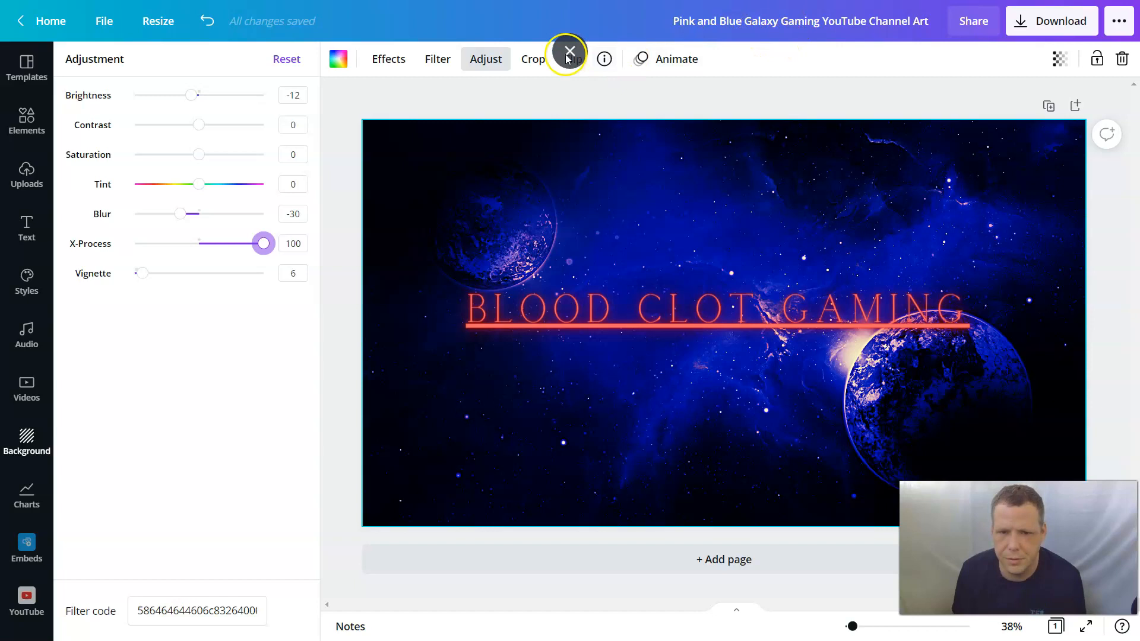
# Leave the background uncropped and apply the Breathe page animation to the banner
pyautogui.click(537, 58)
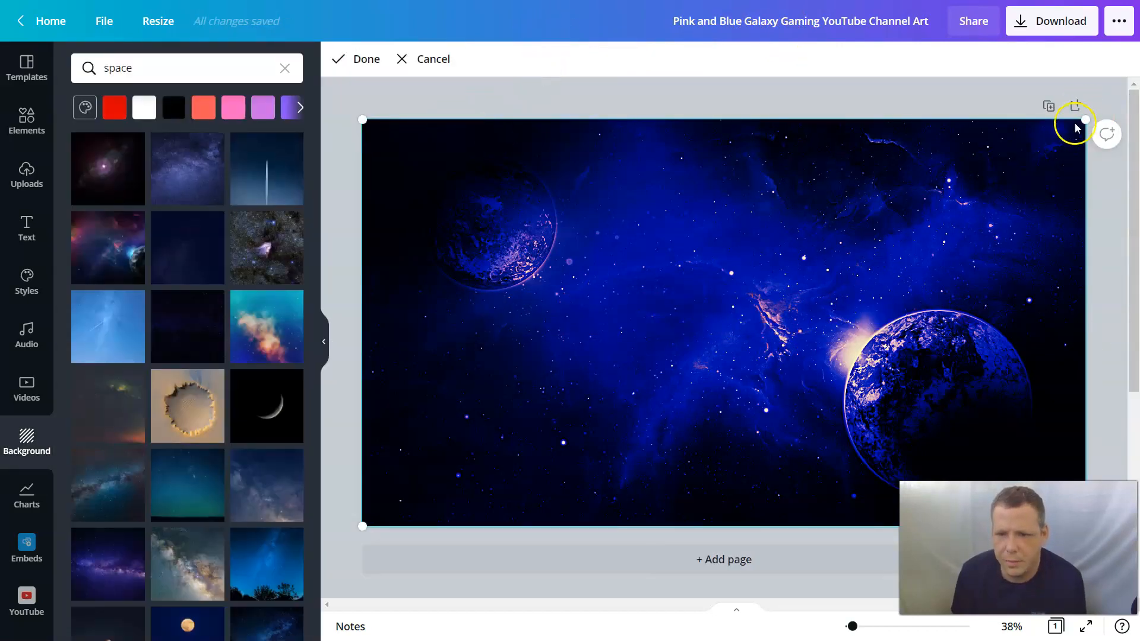
pyautogui.click(446, 62)
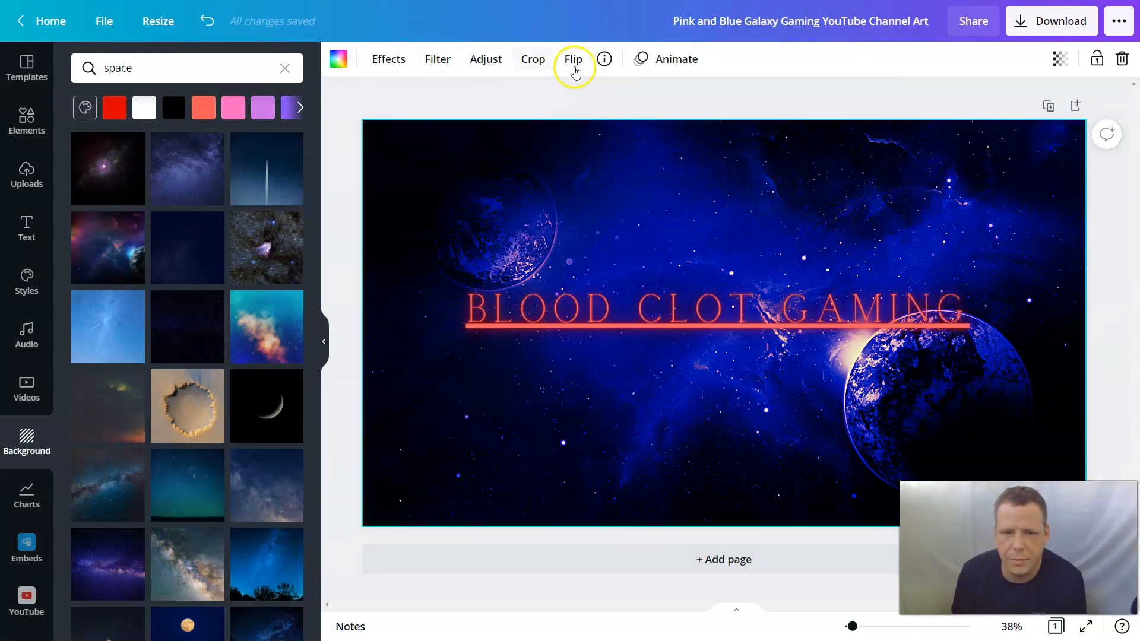
pyautogui.click(670, 58)
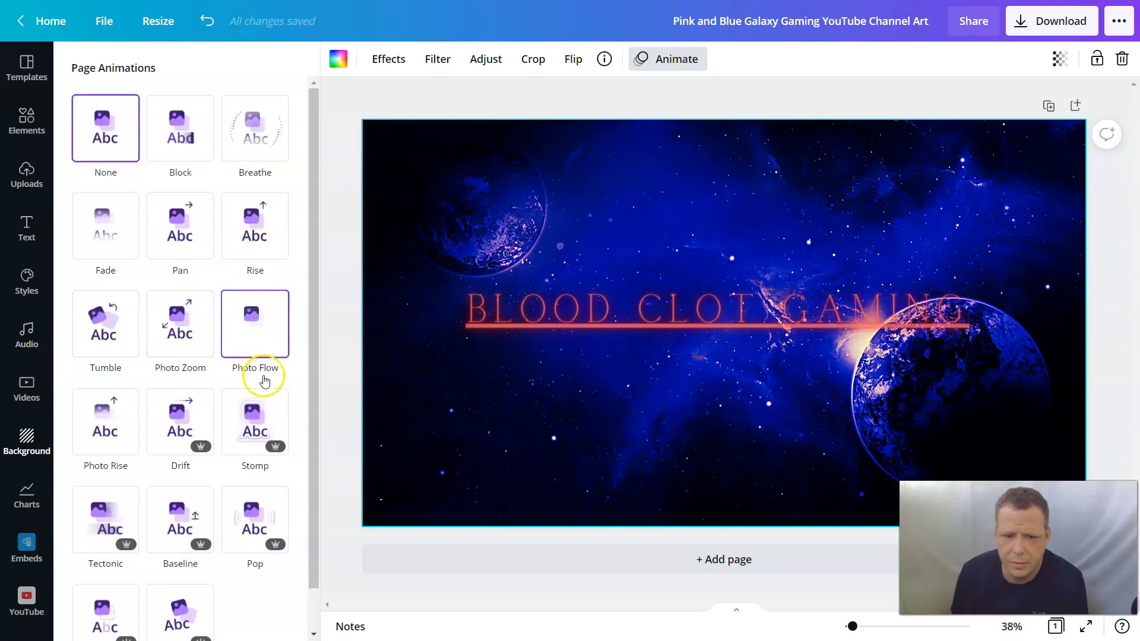
pyautogui.click(280, 137)
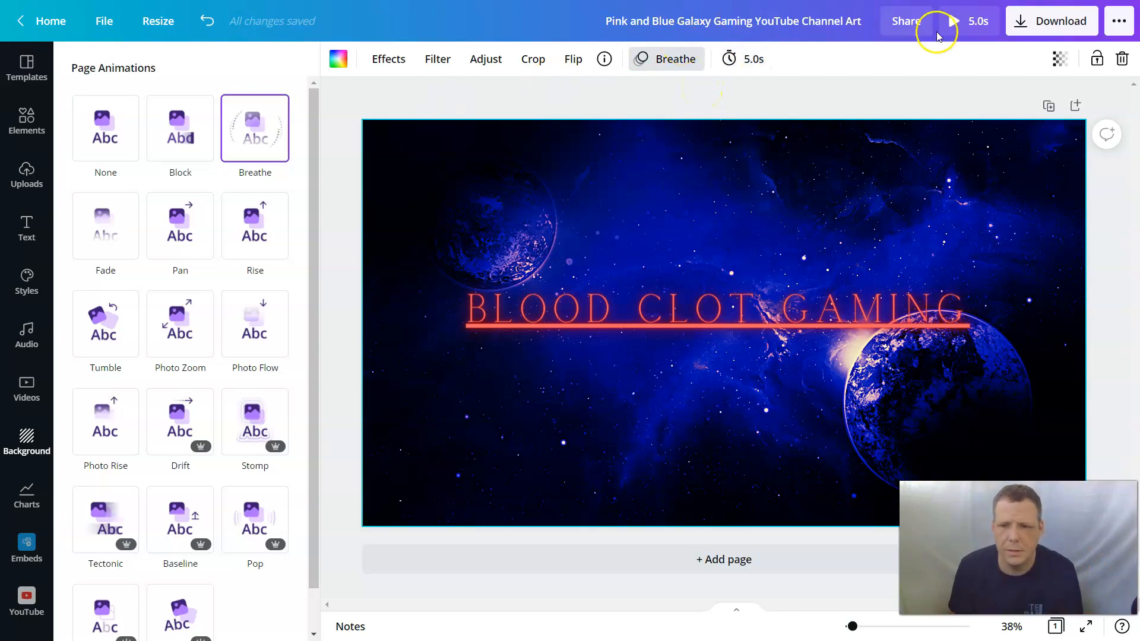
# Download the banner as a PNG at size 1 and dismiss the saved-design dialog
pyautogui.click(1082, 22)
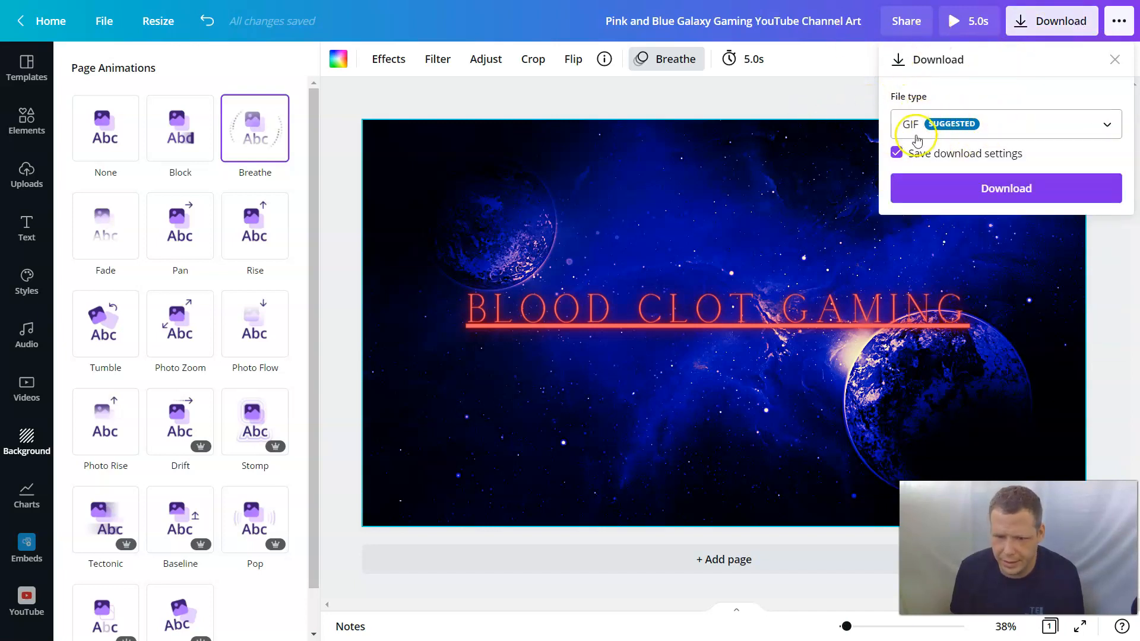
pyautogui.click(1001, 130)
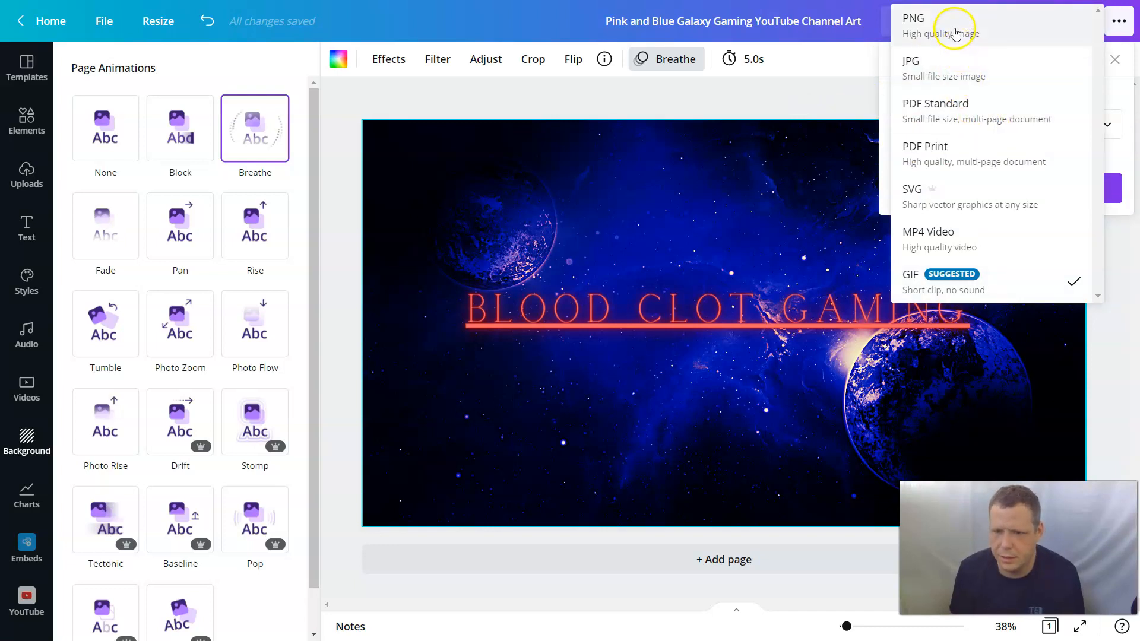
pyautogui.click(989, 25)
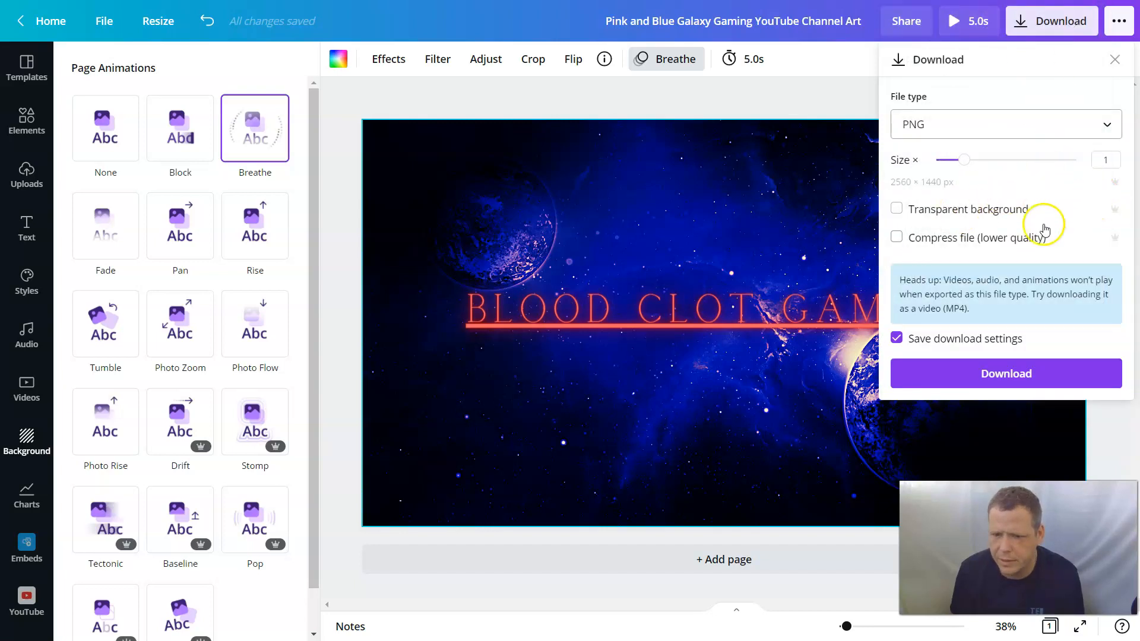
pyautogui.click(987, 380)
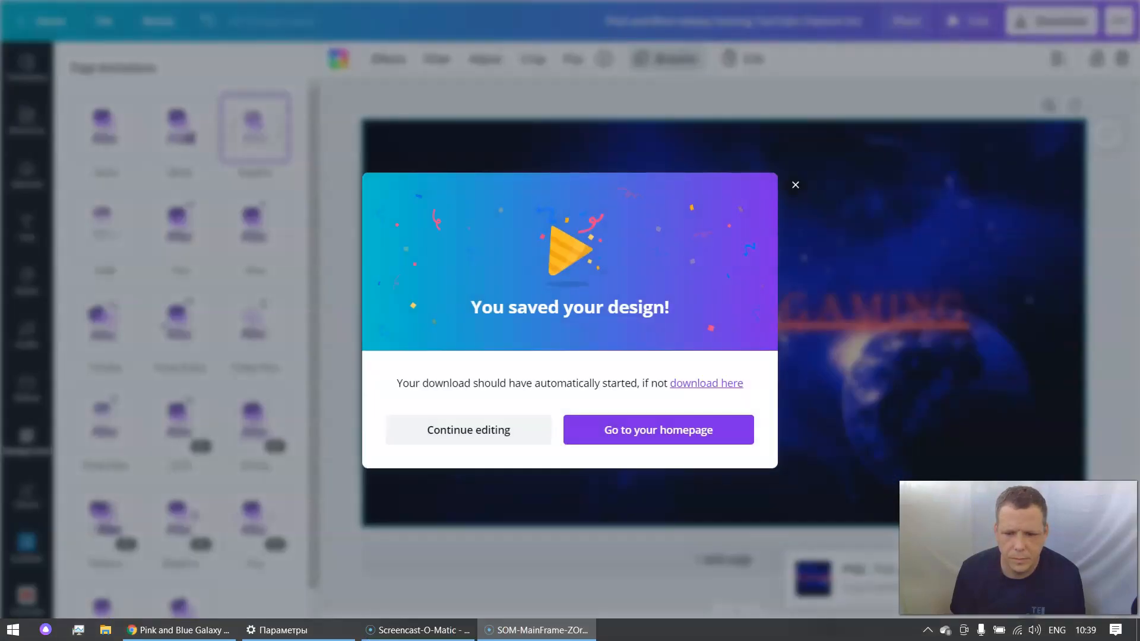
pyautogui.click(796, 167)
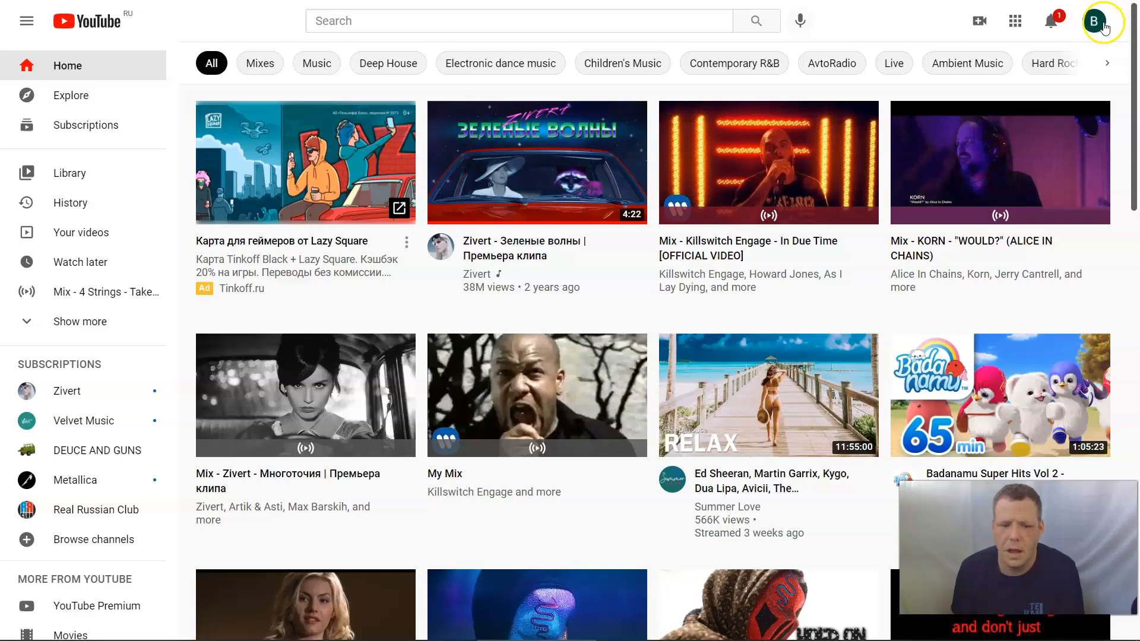
# In YouTube, go to the account's own channel and open the Branding settings of its channel customization
pyautogui.click(1101, 27)
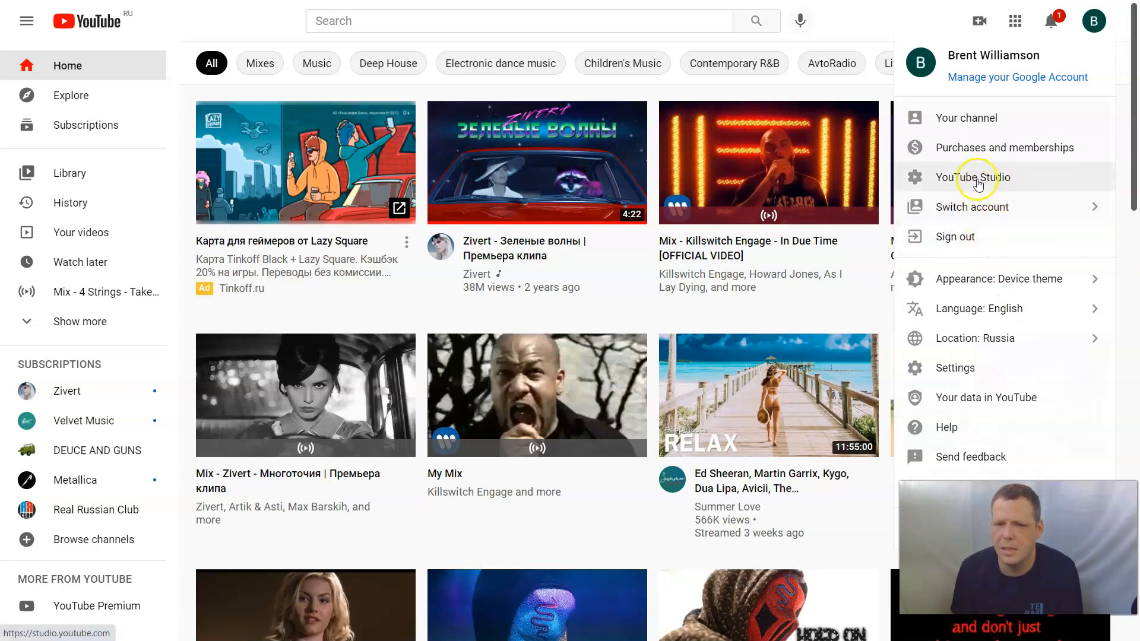
pyautogui.click(984, 119)
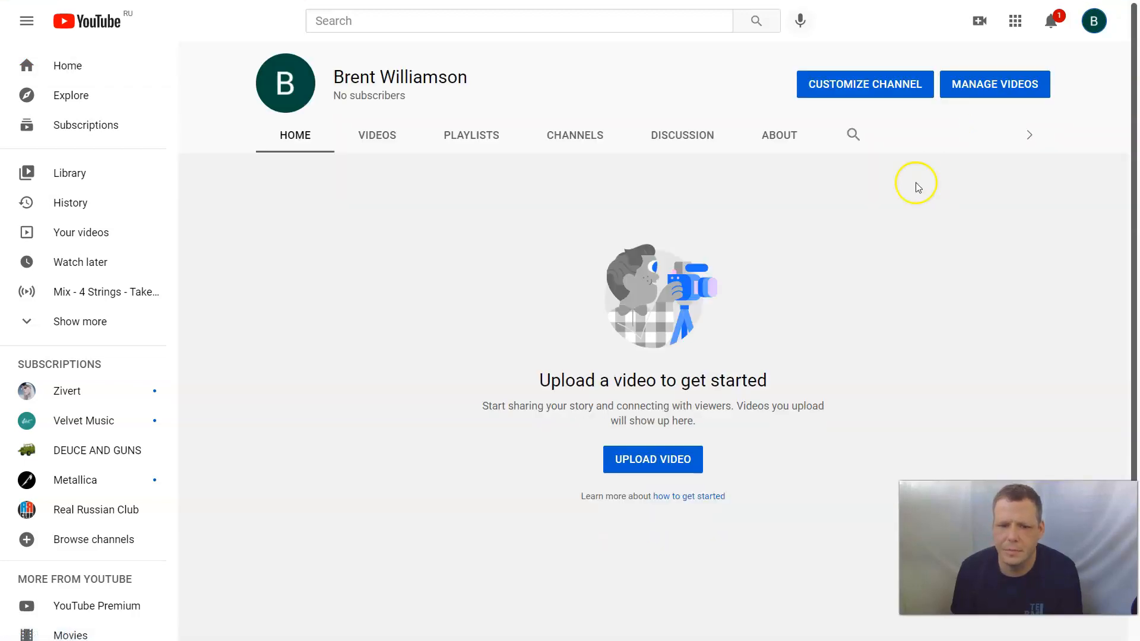
pyautogui.click(855, 86)
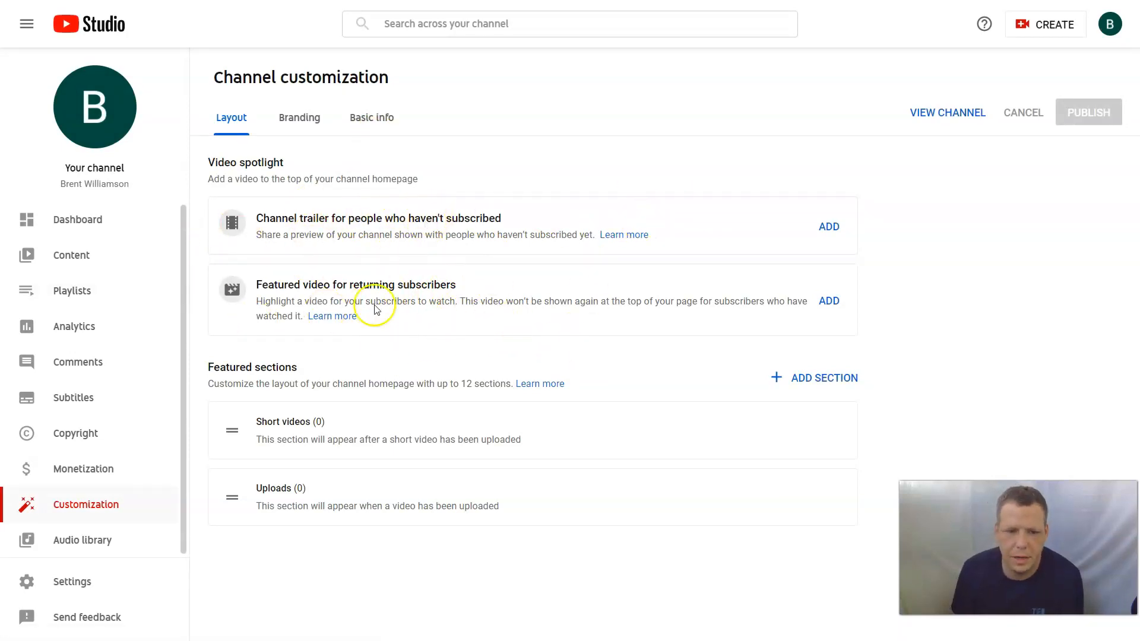
pyautogui.click(308, 120)
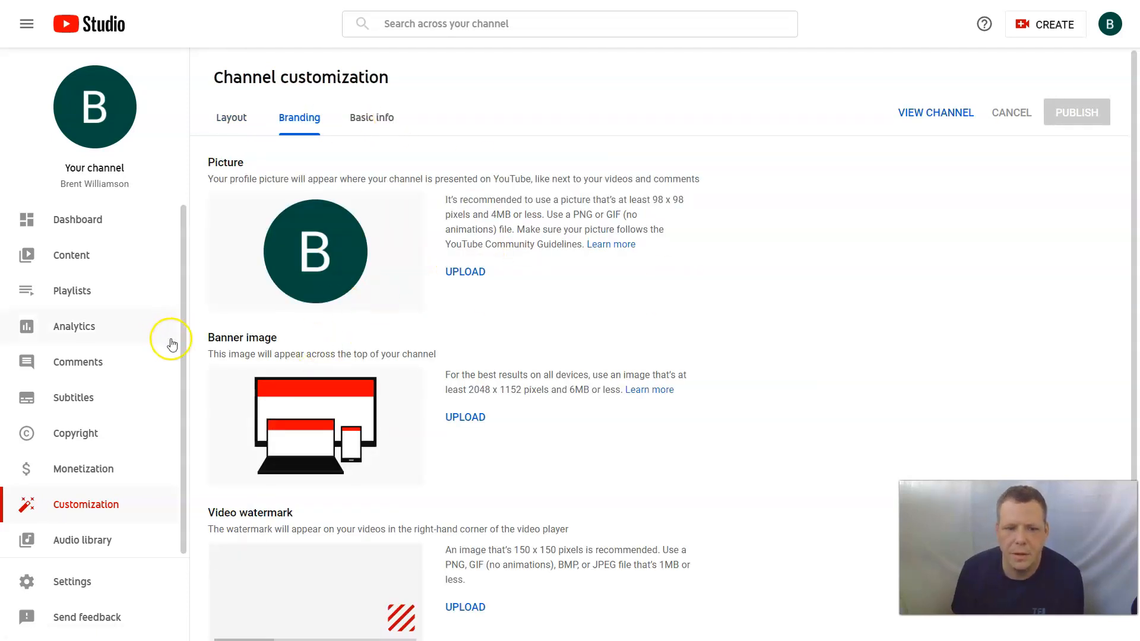
# Try the downloaded "Pink and Blue Galaxy Gaming YouTube Channel Art (3)" PNG as the channel's banner image, then cancel the banner art preview
pyautogui.moveTo(215, 342); pyautogui.dragTo(308, 328)
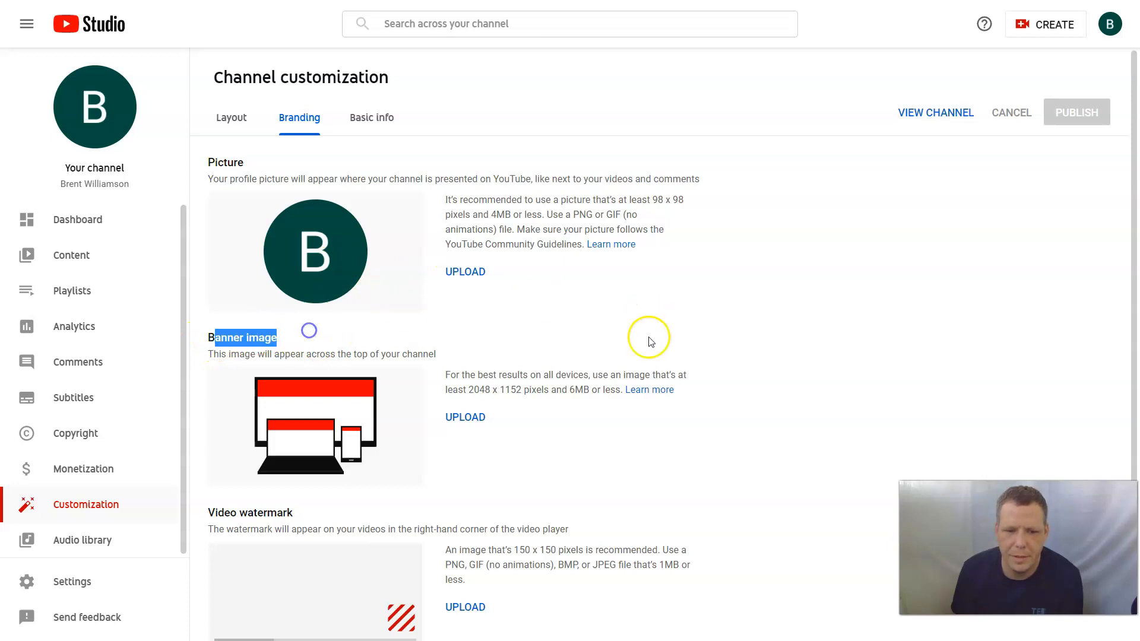
pyautogui.click(610, 441)
pyautogui.click(457, 414)
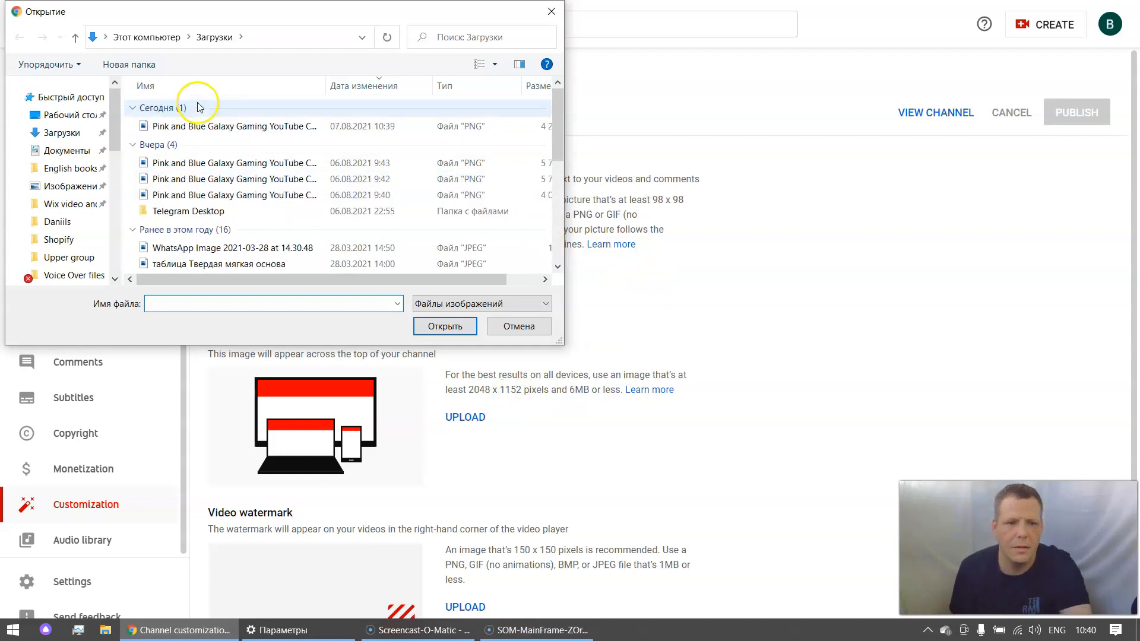
pyautogui.click(61, 136)
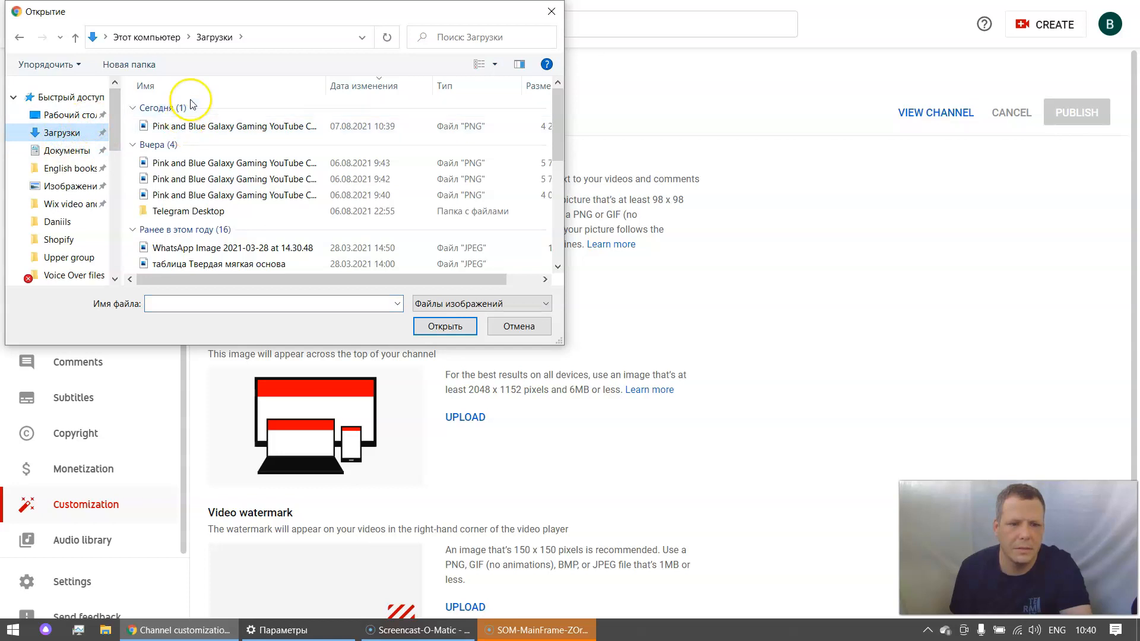
pyautogui.click(171, 107)
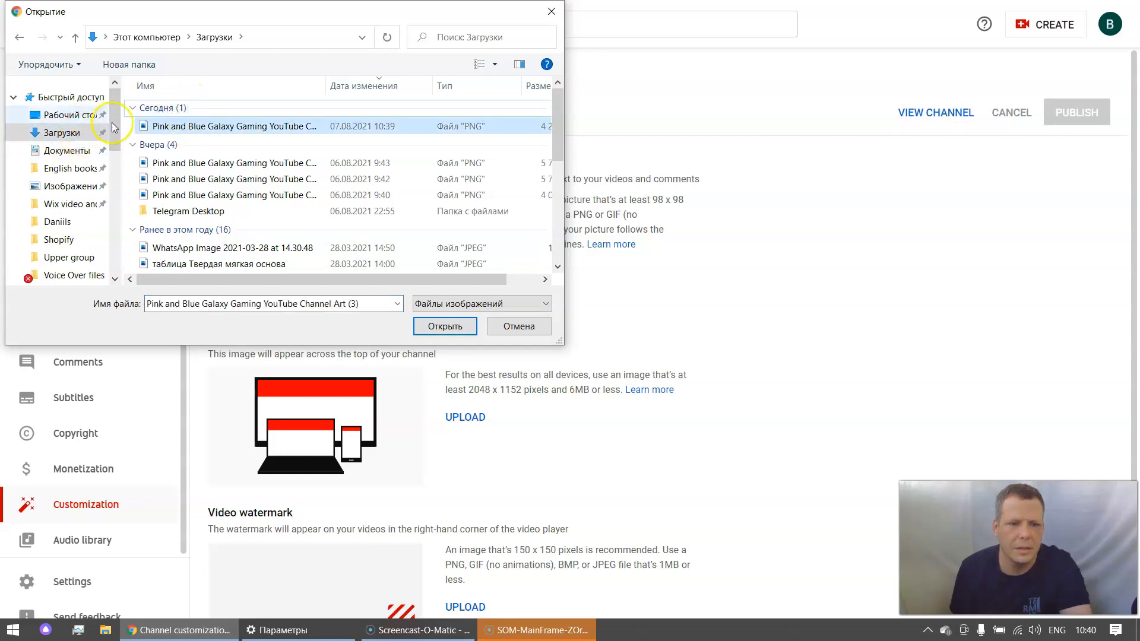
pyautogui.doubleClick(171, 125)
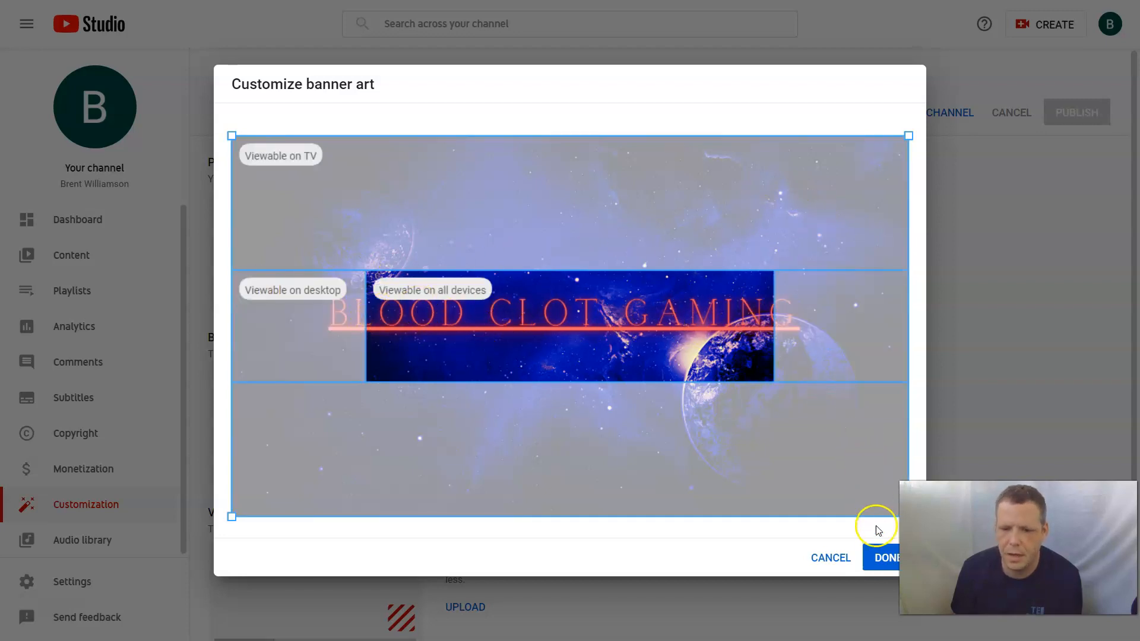
pyautogui.click(844, 561)
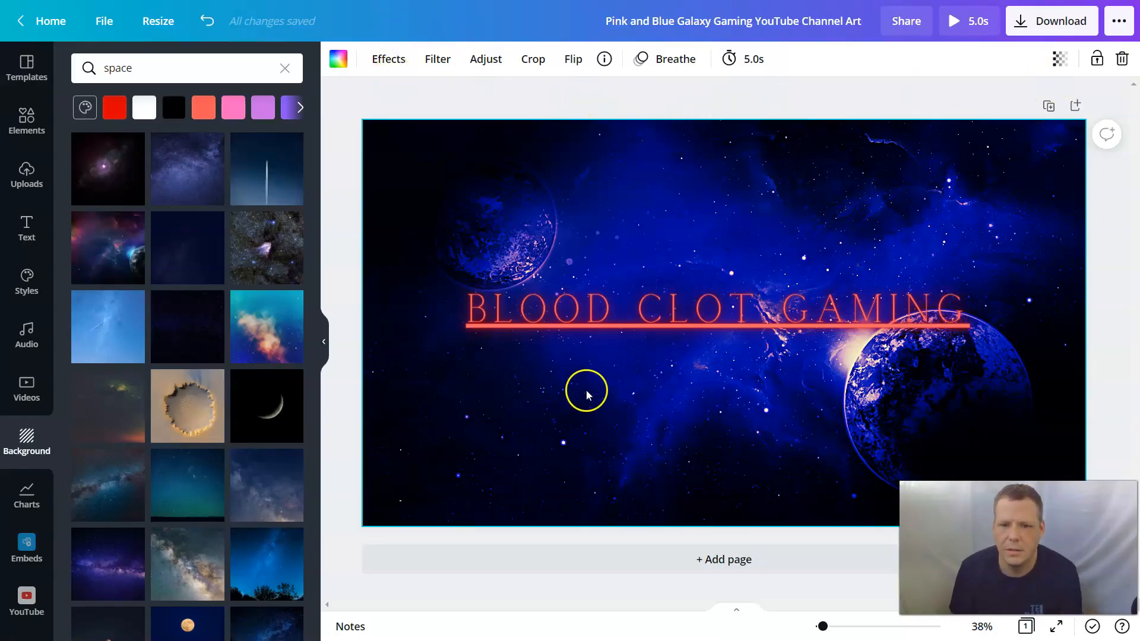
# Switch back to Canva, widen the "BLOOD CLOT GAMING" text box to about 1,854 and reduce its font size to 86,4
pyautogui.click(617, 312)
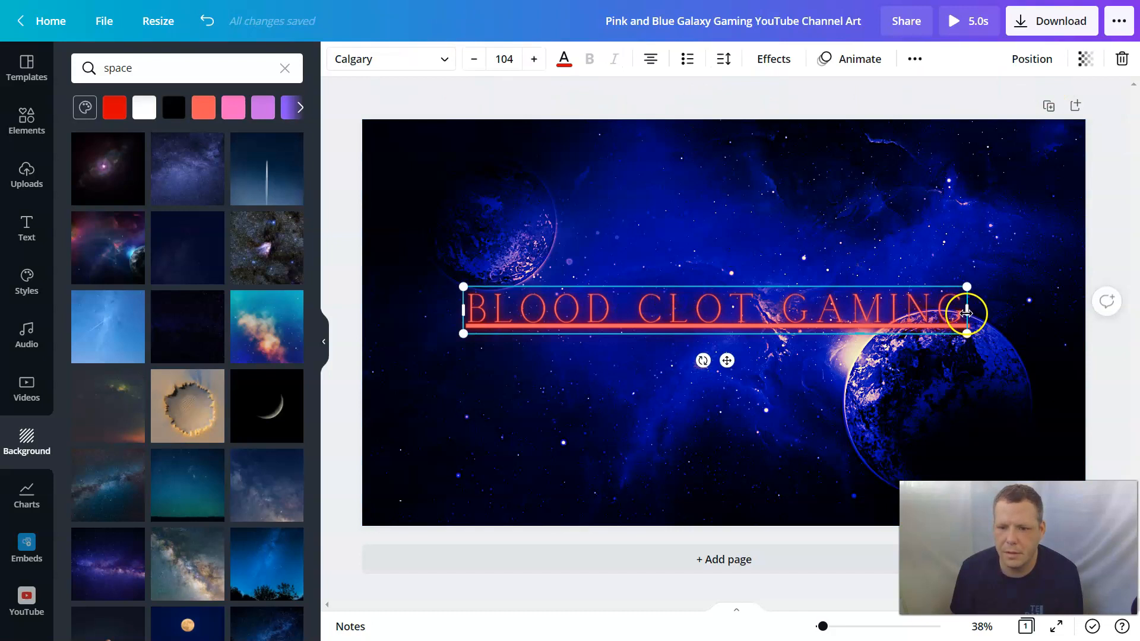
pyautogui.moveTo(966, 310)
pyautogui.mouseDown()
pyautogui.moveTo(931, 313)
pyautogui.moveTo(987, 311)
pyautogui.mouseUp()
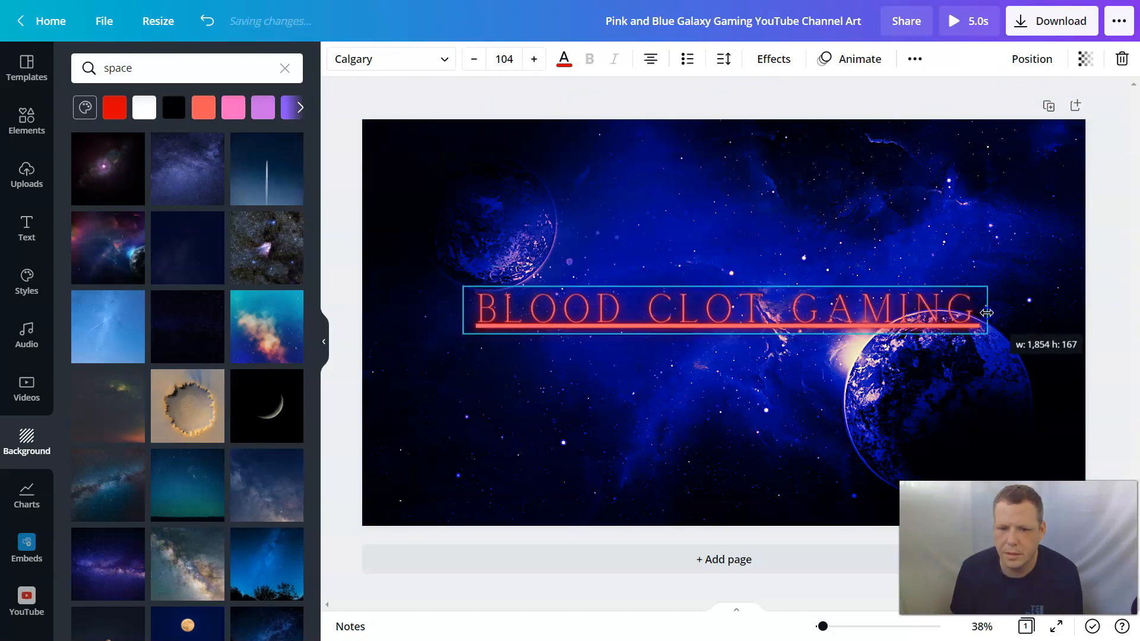
pyautogui.click(474, 59)
pyautogui.click(473, 59)
pyautogui.click(474, 59)
pyautogui.click(473, 59)
pyautogui.click(473, 59)
pyautogui.click(474, 59)
pyautogui.click(474, 59)
pyautogui.click(473, 58)
pyautogui.click(474, 58)
pyautogui.click(473, 59)
pyautogui.click(473, 58)
pyautogui.click(473, 59)
pyautogui.click(474, 59)
pyautogui.click(473, 59)
pyautogui.click(473, 59)
pyautogui.click(474, 59)
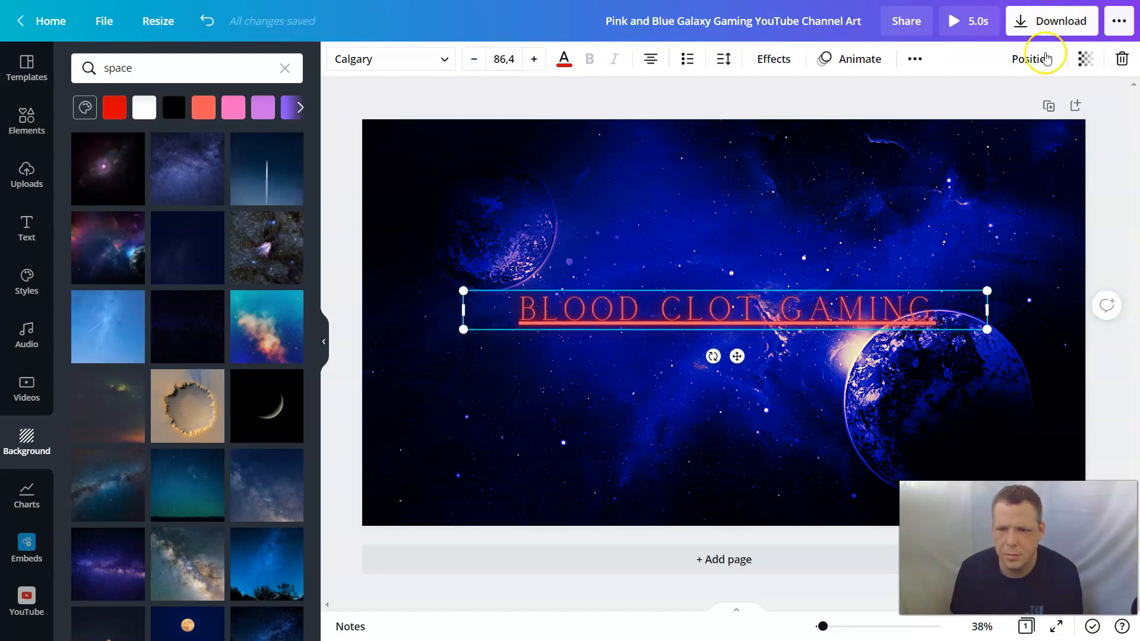
# Download the banner with the smaller title as a PNG and close the saved-design dialog
pyautogui.click(1052, 27)
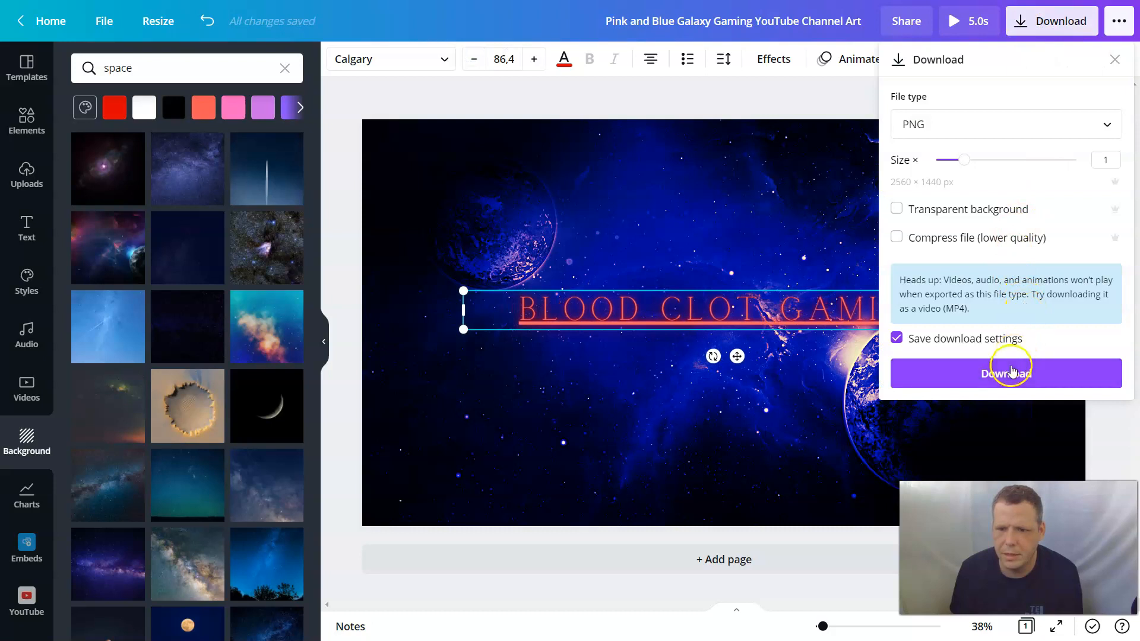
pyautogui.click(1010, 375)
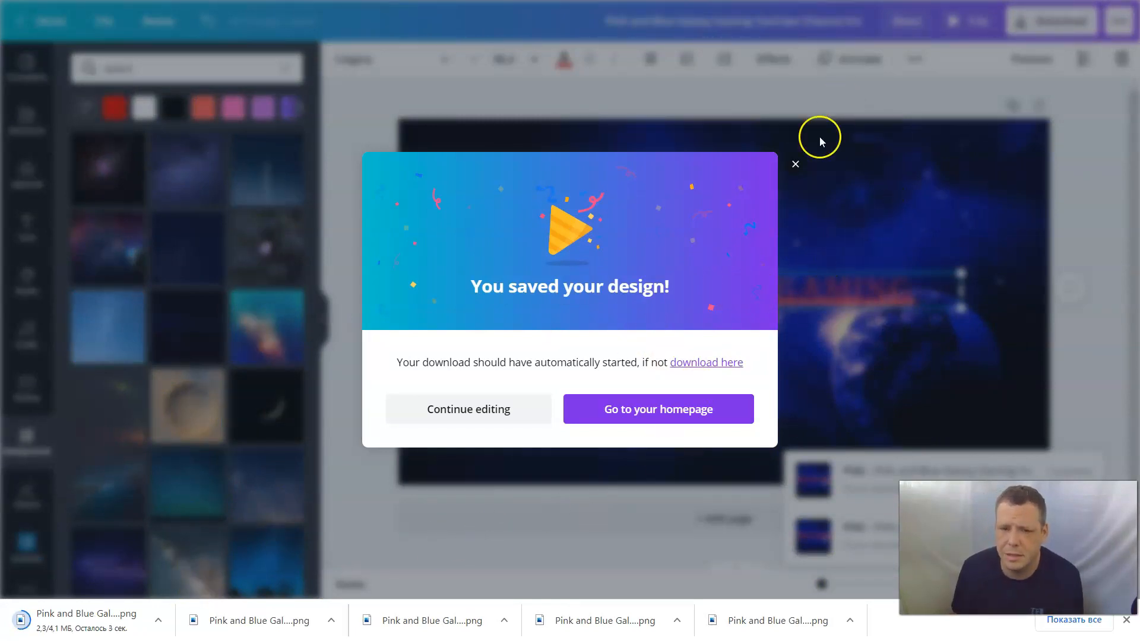
pyautogui.click(791, 161)
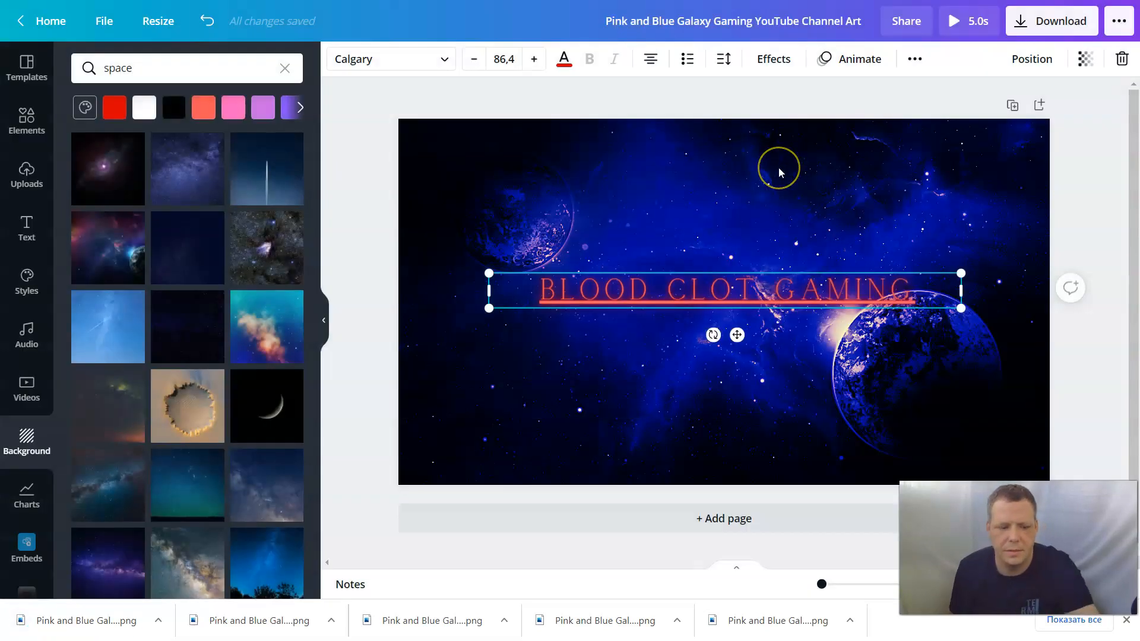
# Switch to the YouTube channel page and open the Branding settings of its channel customization
pyautogui.hotkey('ctrl', 'Tab')
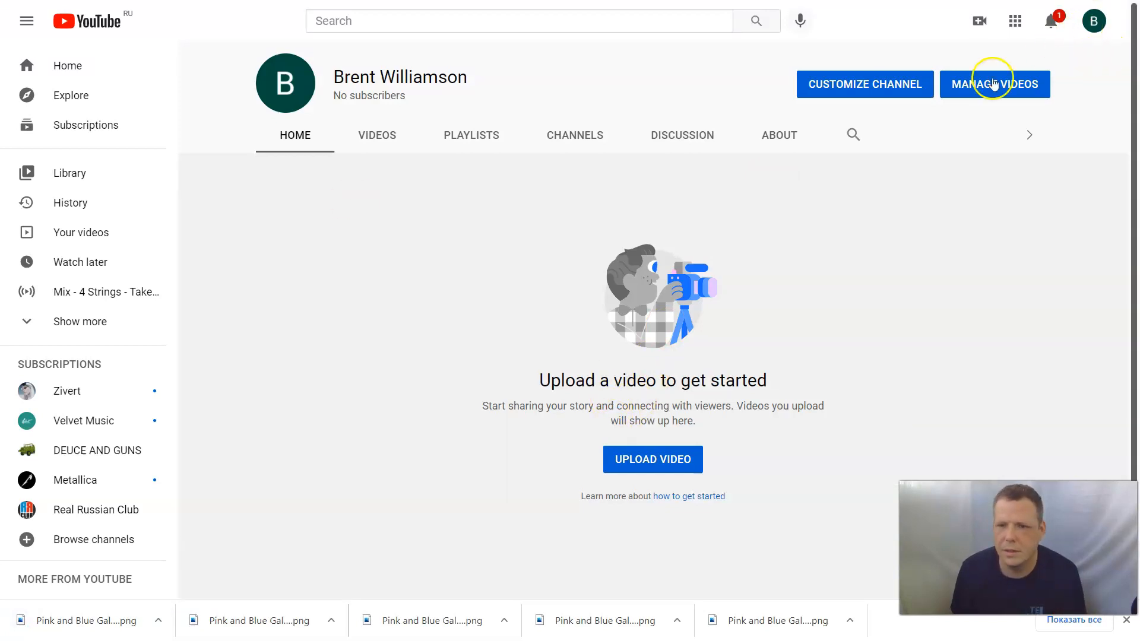
pyautogui.click(854, 92)
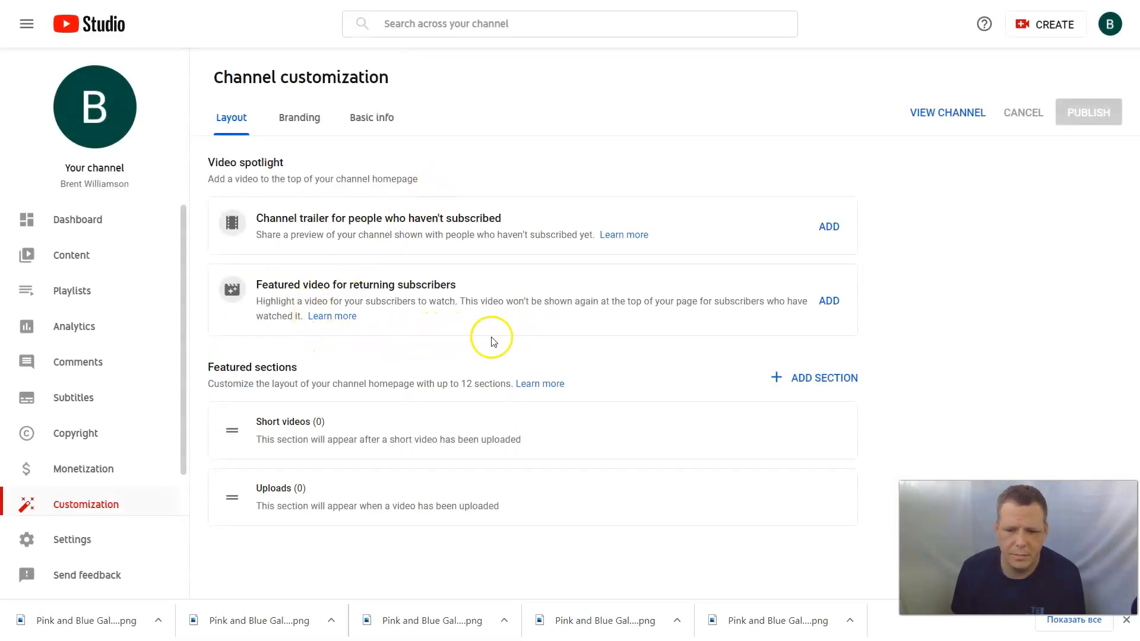
pyautogui.click(1124, 623)
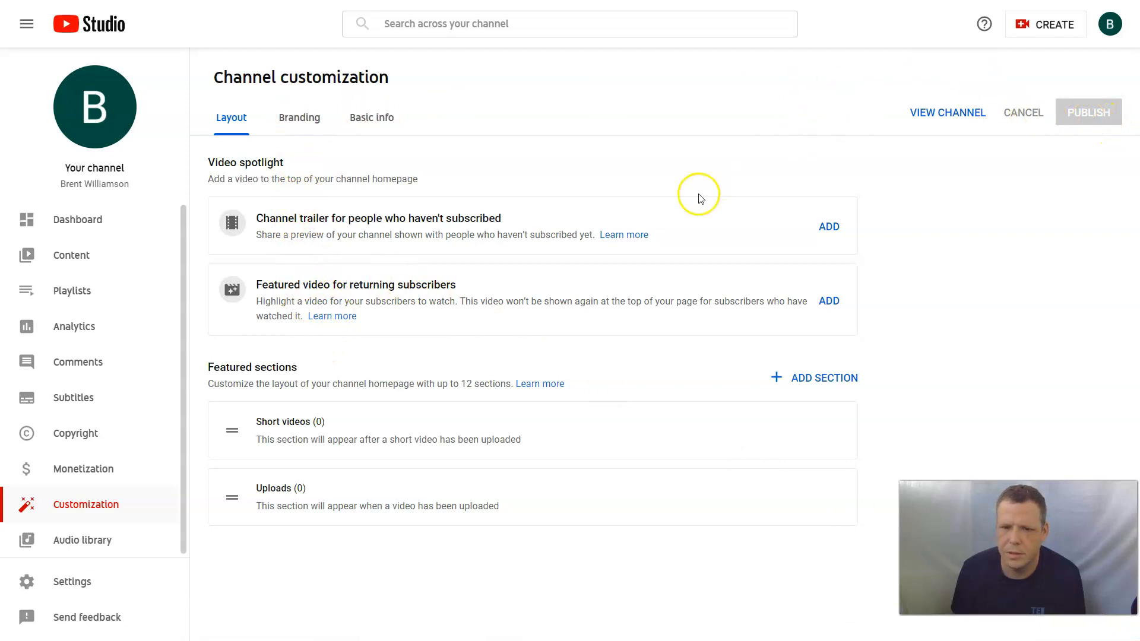
pyautogui.click(310, 118)
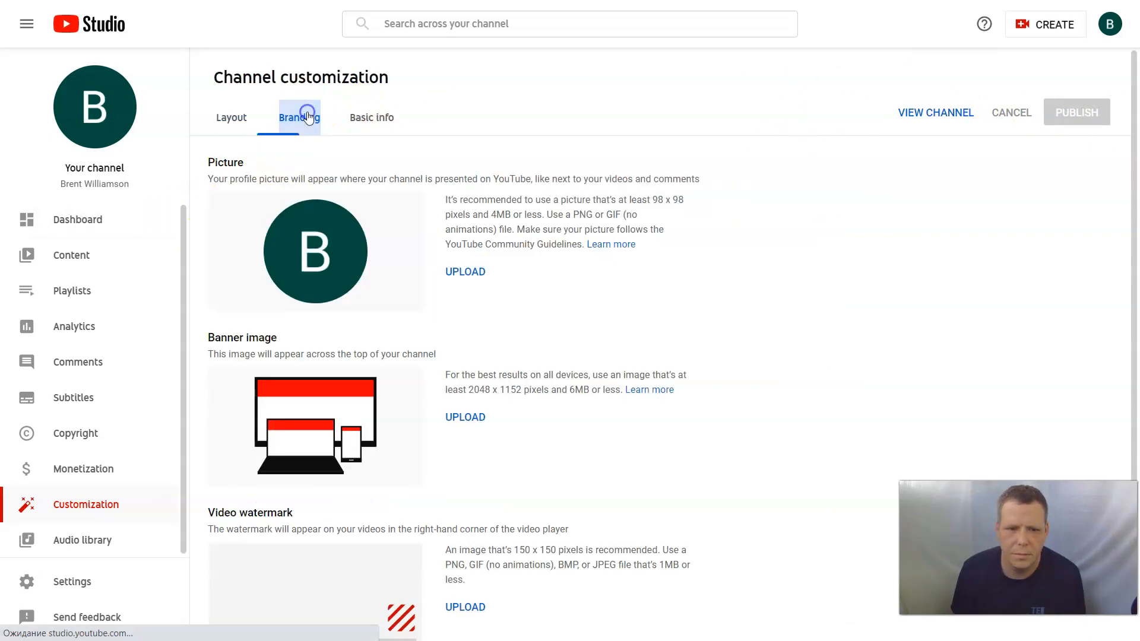
# Set the downloaded "Pink and Blue Galaxy Gaming YouTube Channel Art (4)" PNG as the banner image, accept the banner art preview and view the channel
pyautogui.click(488, 419)
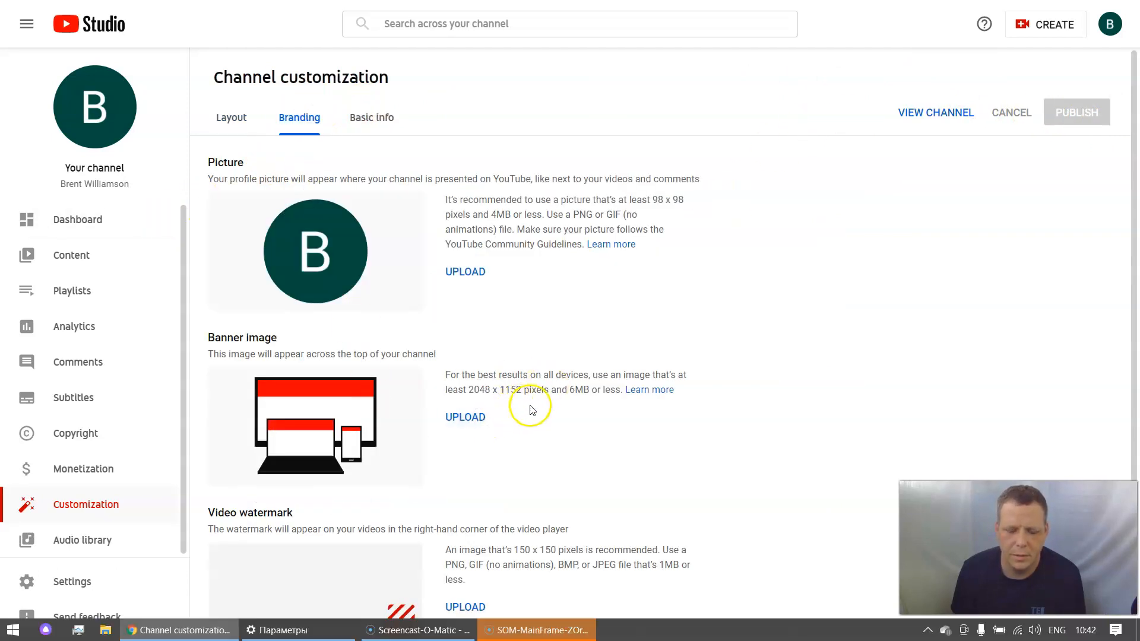
pyautogui.click(172, 127)
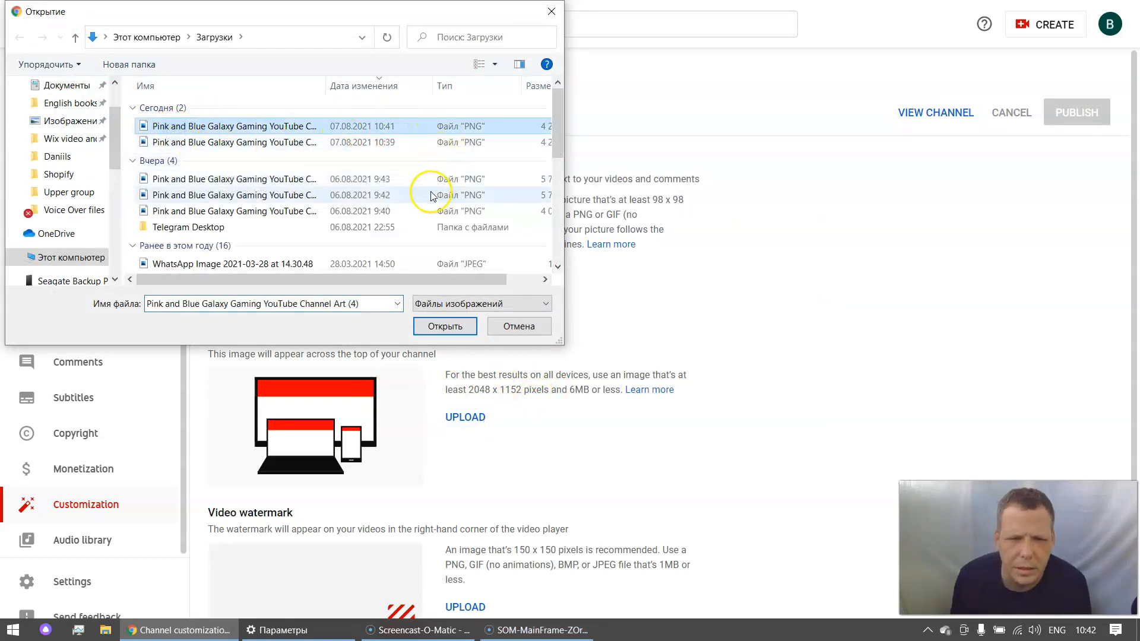
pyautogui.click(445, 325)
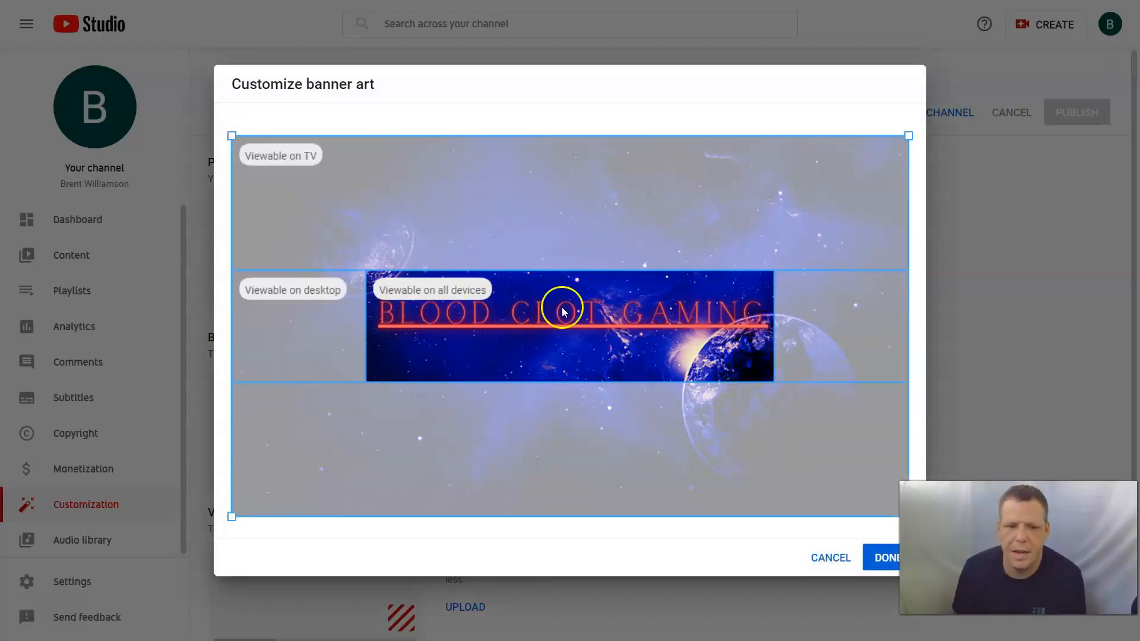
pyautogui.click(891, 558)
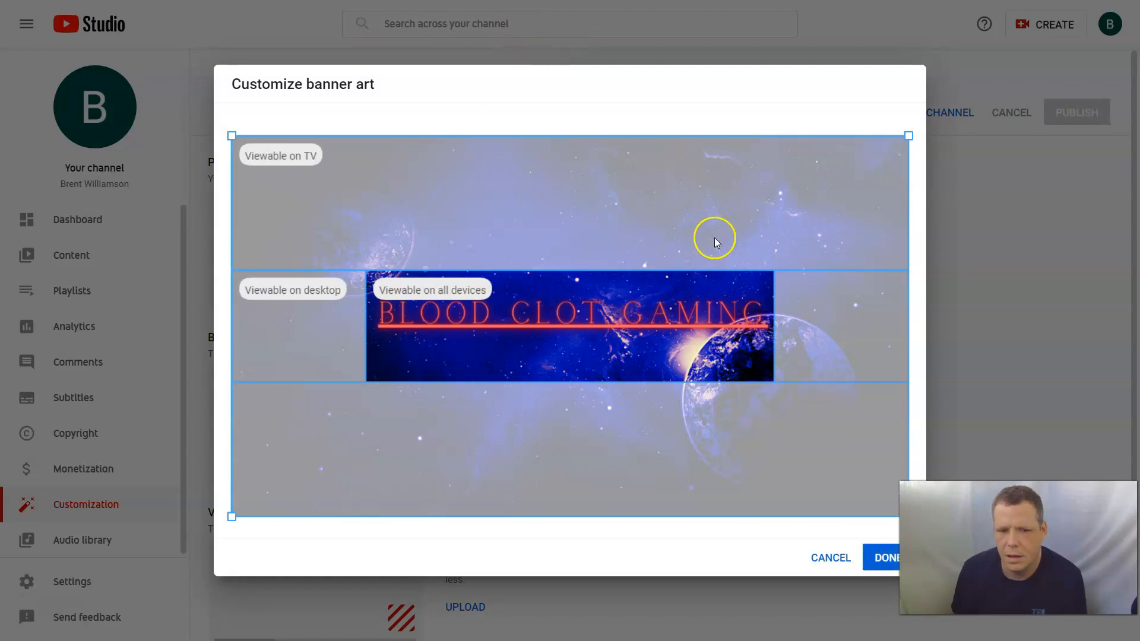
pyautogui.click(887, 558)
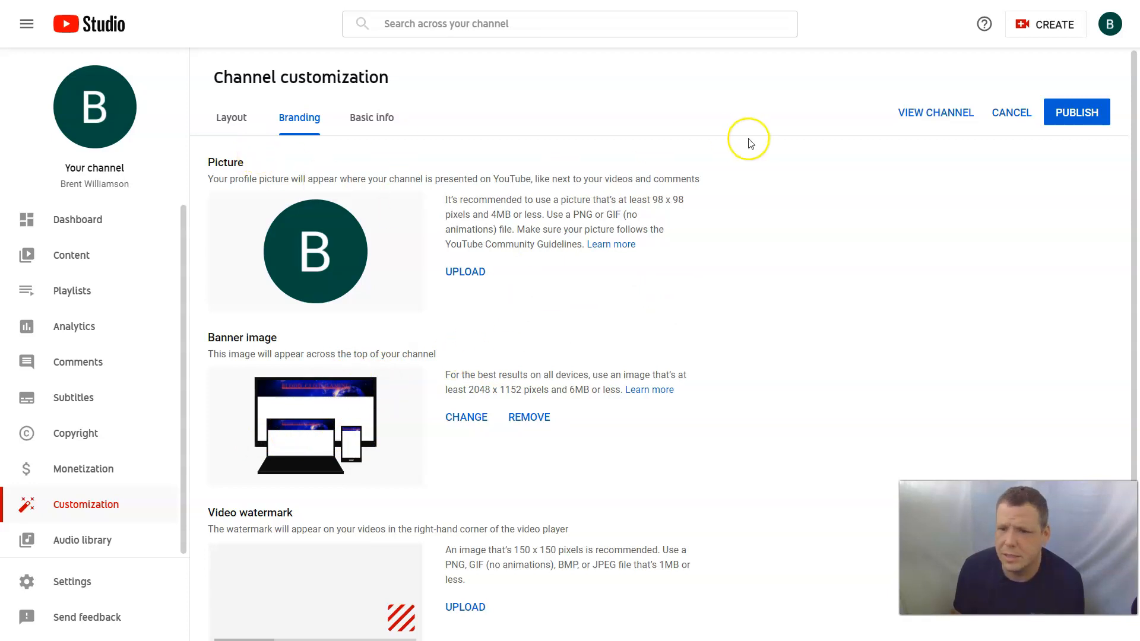
pyautogui.click(924, 118)
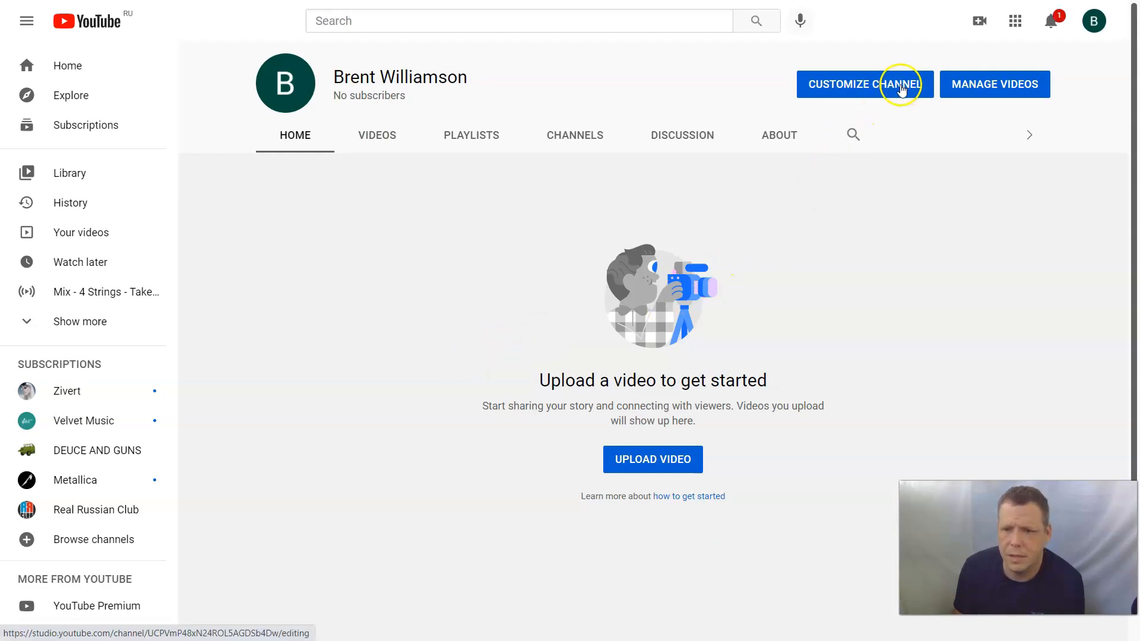
# Switch back to Canva and add a body text line, placing it below the "BLOOD CLOT GAMING" title
pyautogui.click(586, 135)
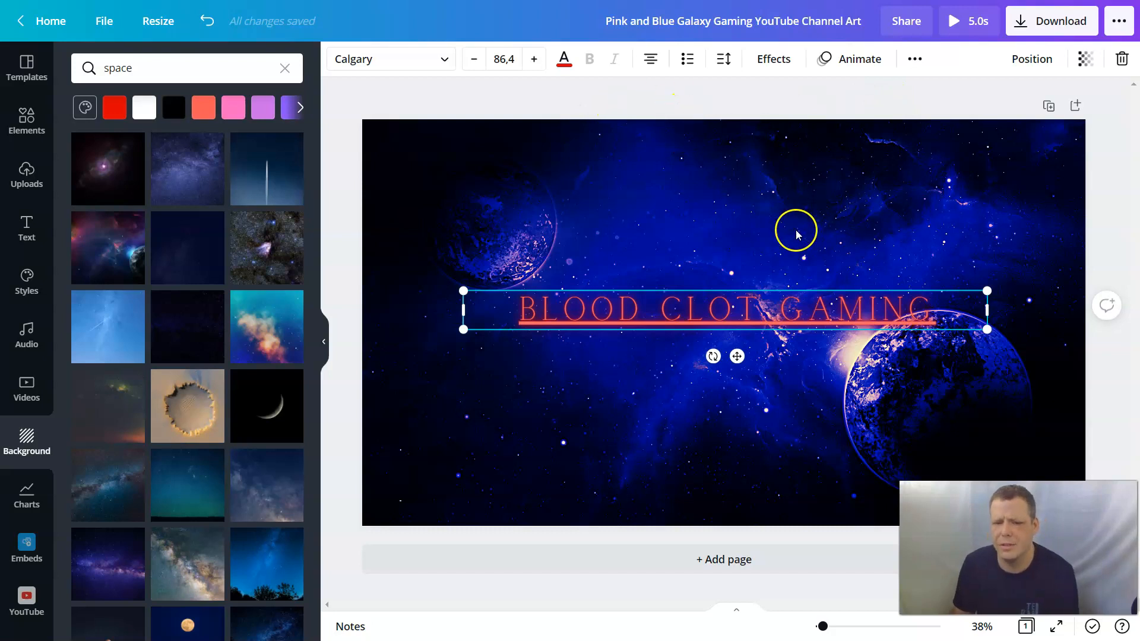
pyautogui.click(588, 422)
pyautogui.click(30, 228)
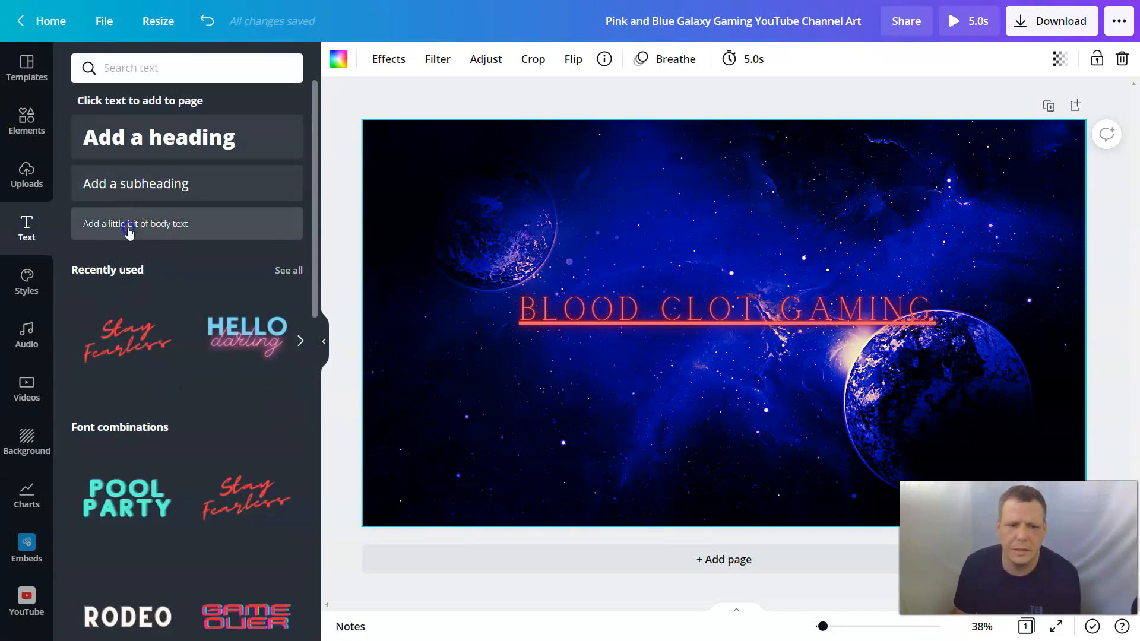
pyautogui.click(161, 229)
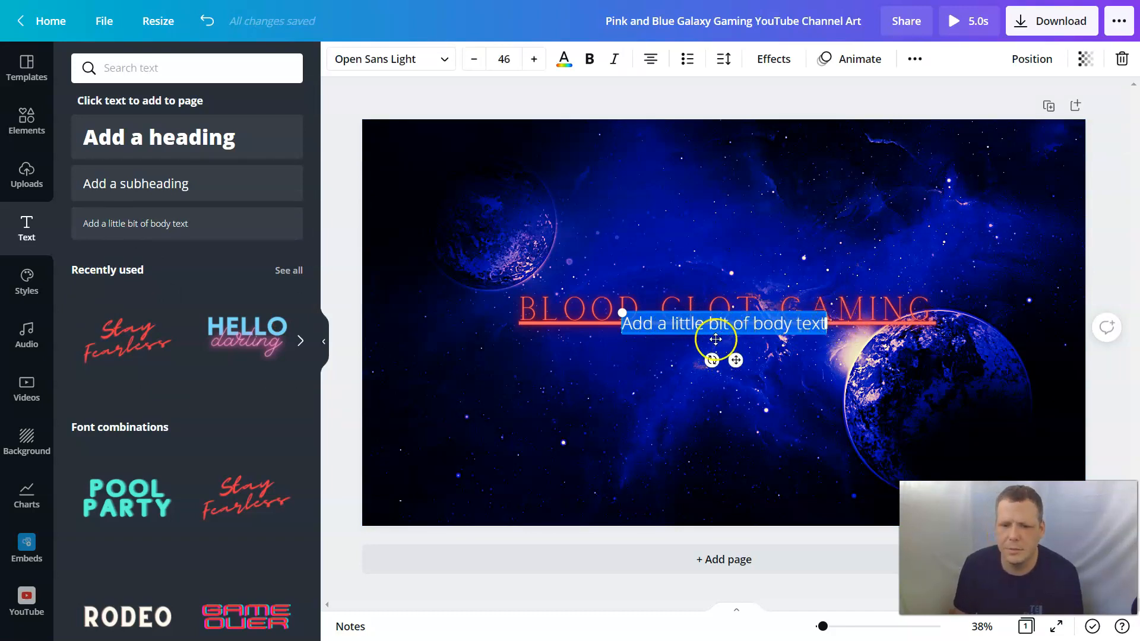
pyautogui.moveTo(715, 333); pyautogui.dragTo(728, 411)
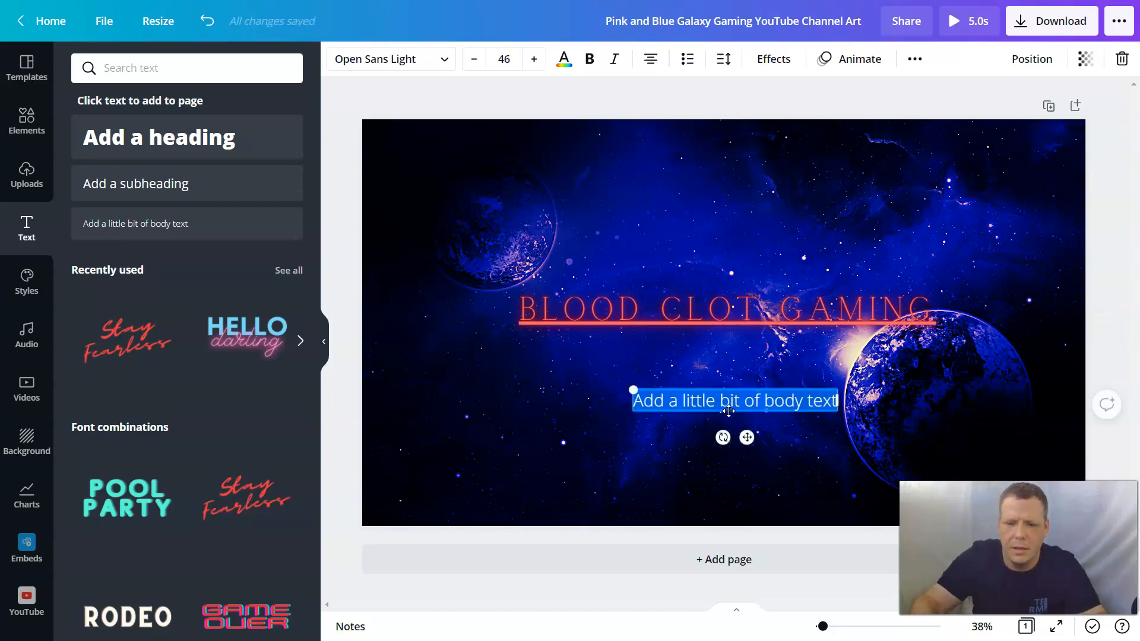
# Replace the body text with "WE LOVE TO GAME ABD B RING YOU THE ACTION! ADD US ON FACEBOOK"
pyautogui.press('BackSpace')
pyautogui.write('WE LOVE TO GAME ABD B RING YOU THE ACTION')
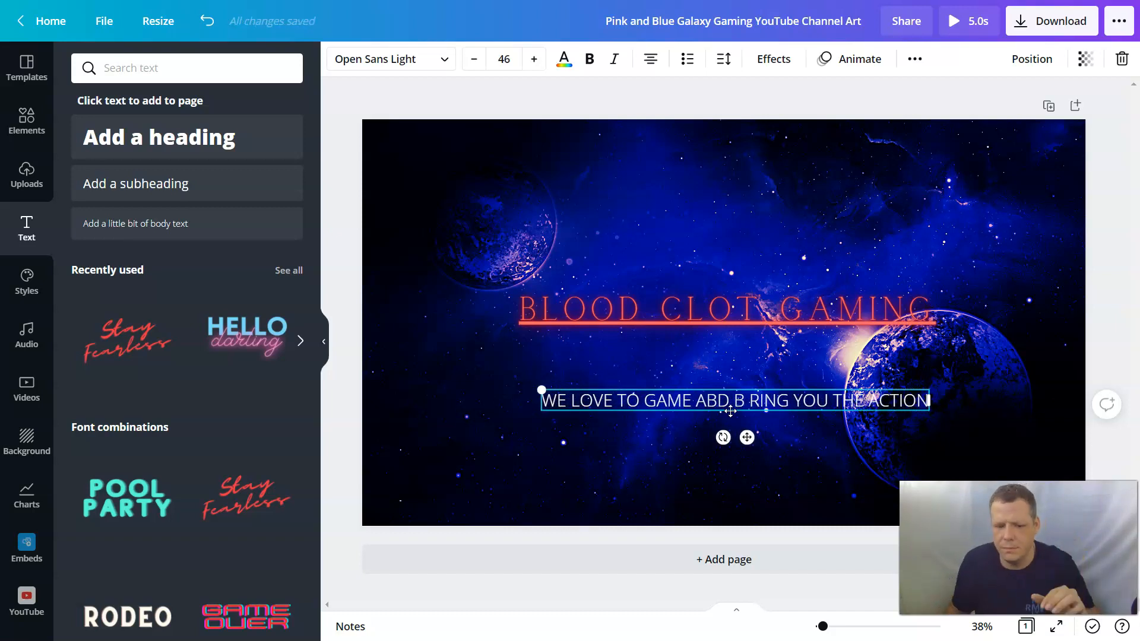
pyautogui.write('! A')
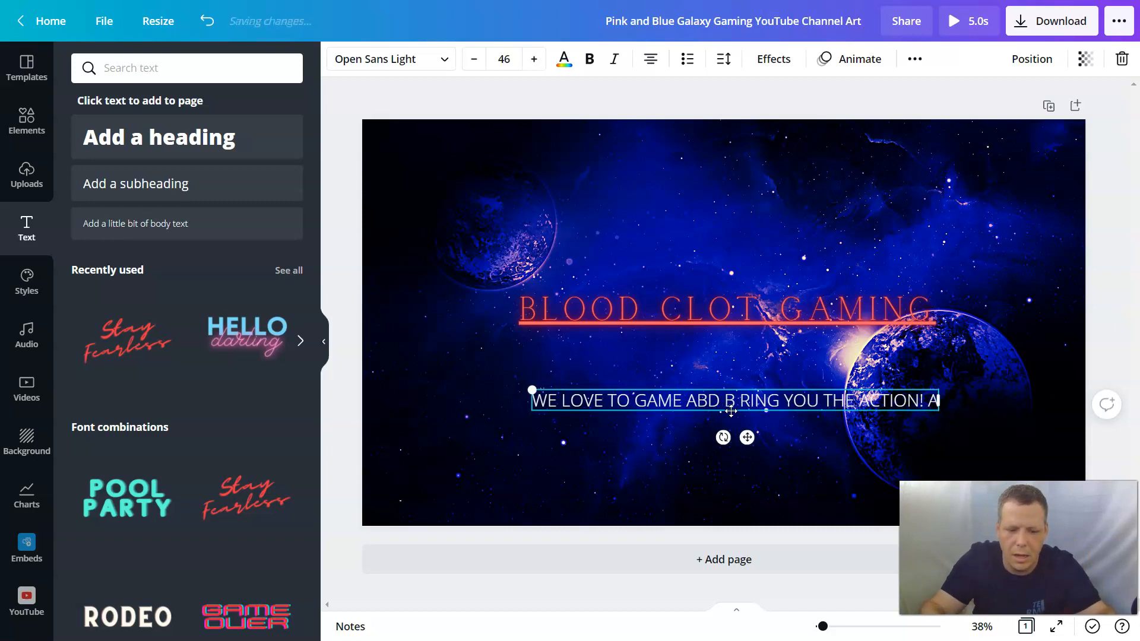
pyautogui.write('DD US ON FACEBOOK')
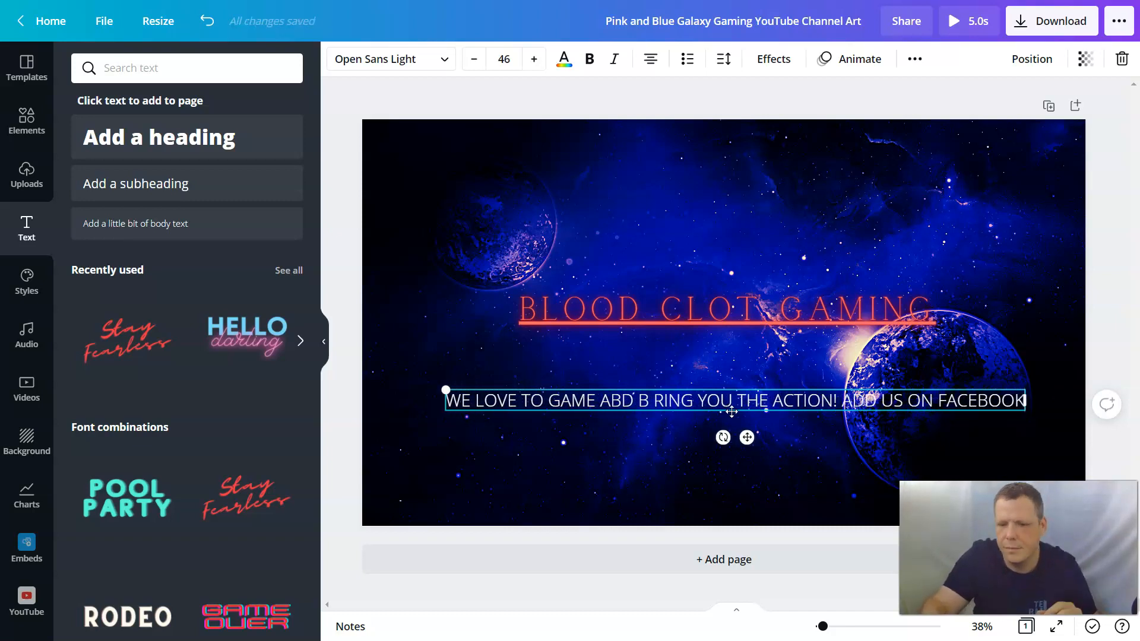
pyautogui.click(854, 241)
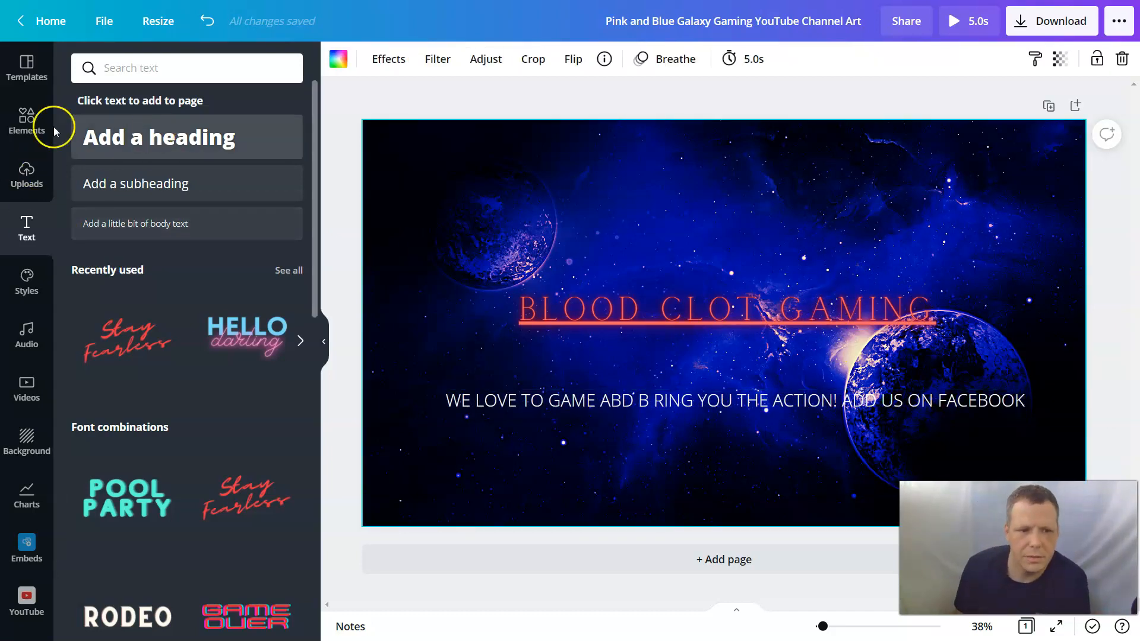
# Search the elements for "GAMING" and look through the results for a graphic that suits the banner
pyautogui.click(31, 117)
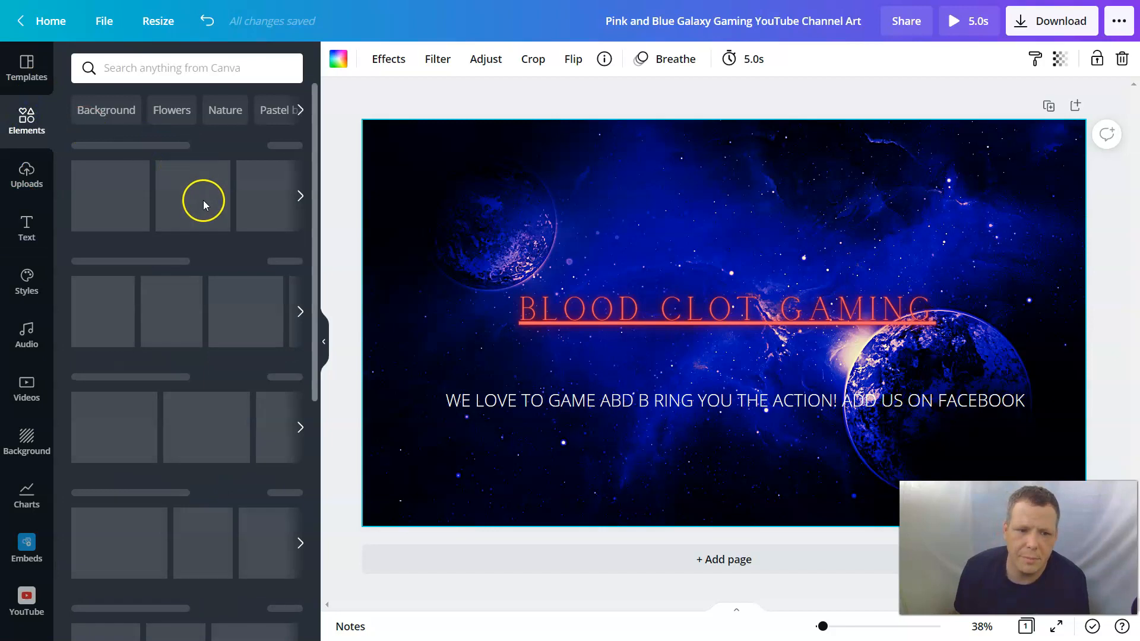
pyautogui.click(232, 69)
pyautogui.write('GAMING')
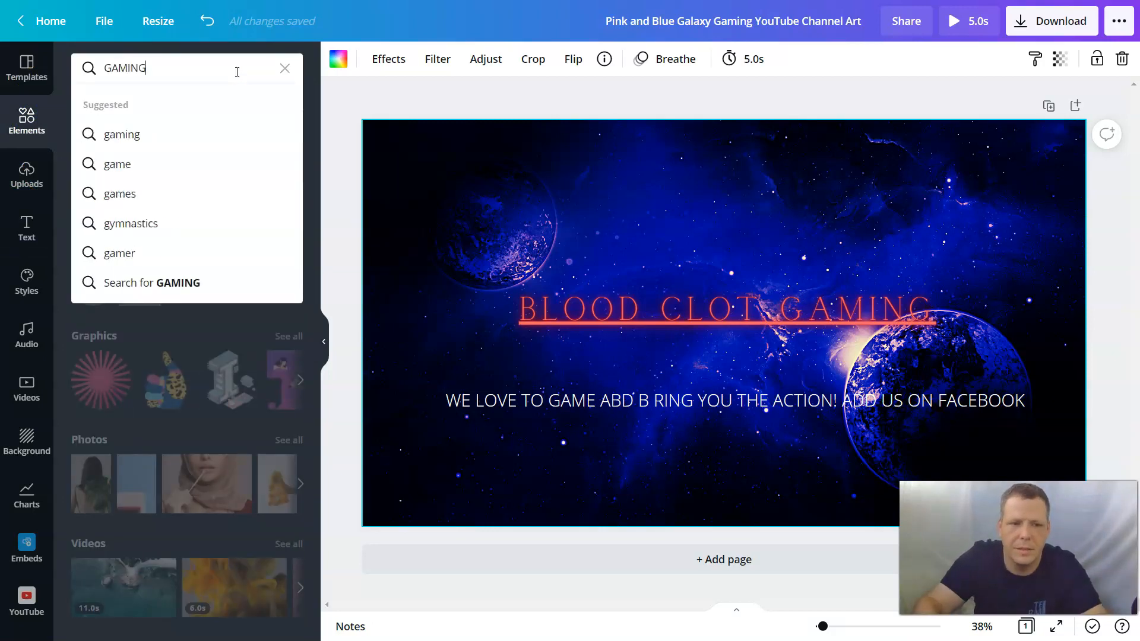
pyautogui.press('Return')
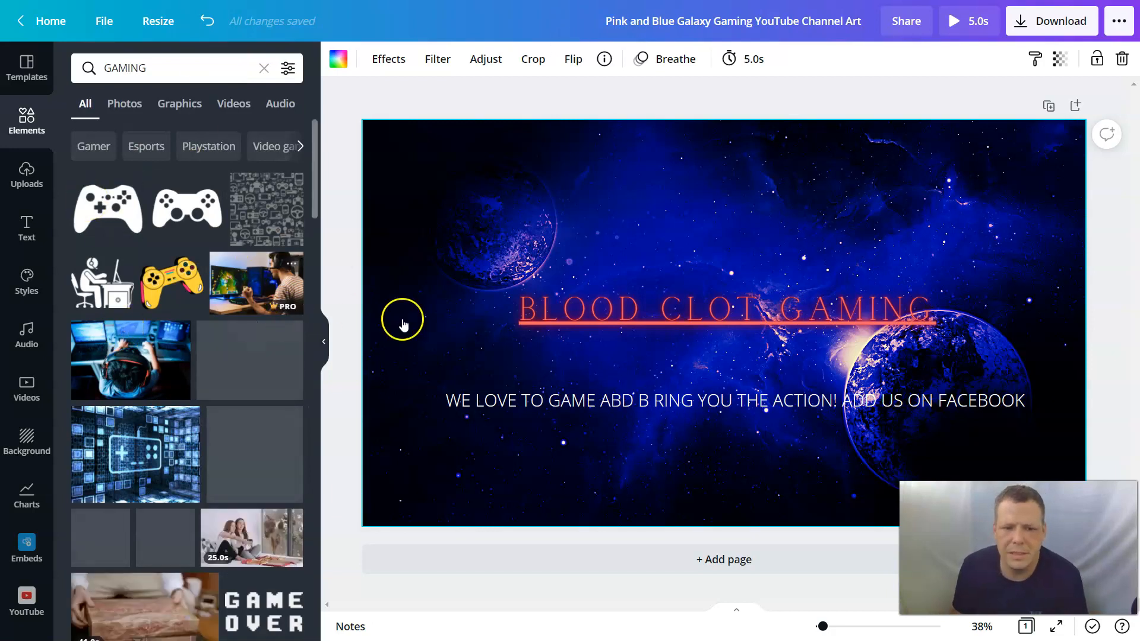
pyautogui.moveTo(292, 209); pyautogui.dragTo(957, 280)
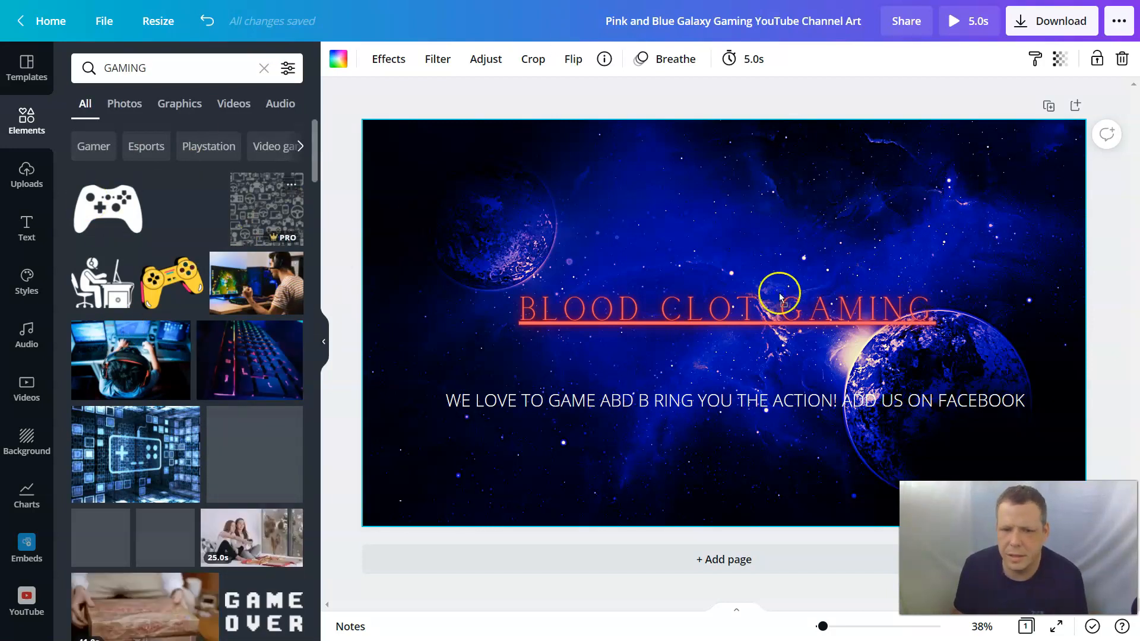
pyautogui.moveTo(779, 295); pyautogui.dragTo(148, 223)
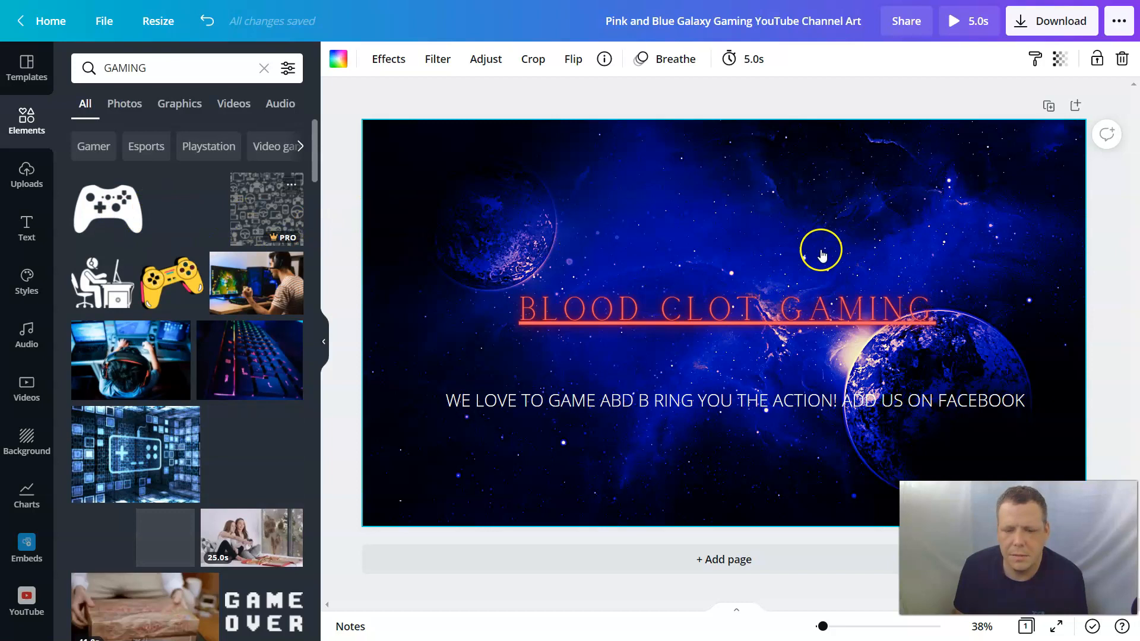
pyautogui.scroll(-3, 212, 445)
pyautogui.scroll(-3, 212, 445)
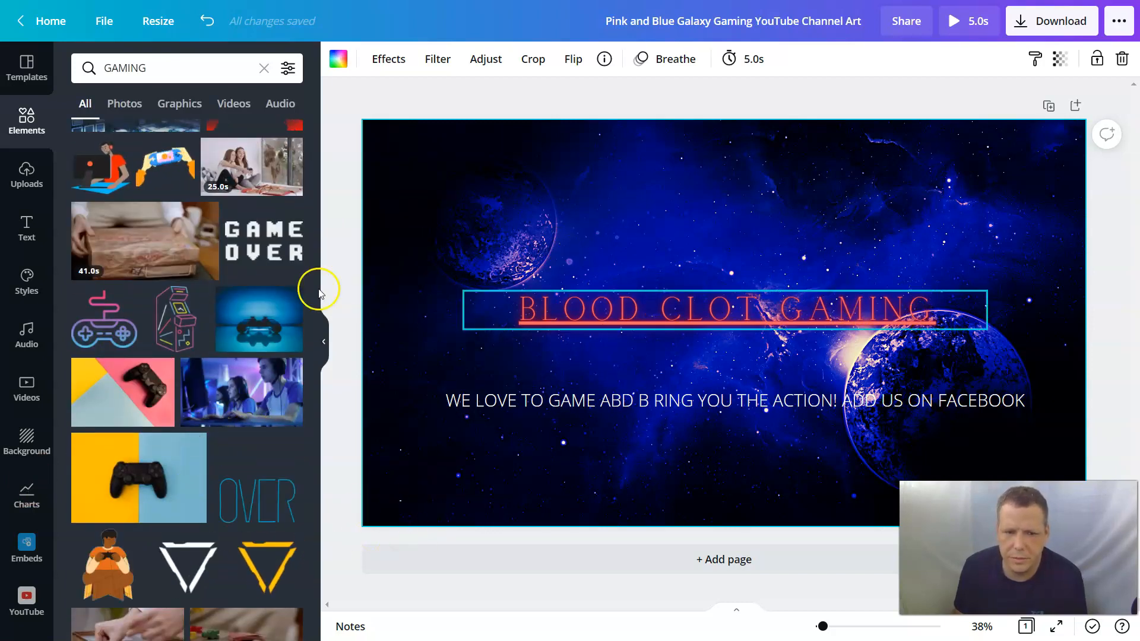
pyautogui.scroll(6, 140, 235)
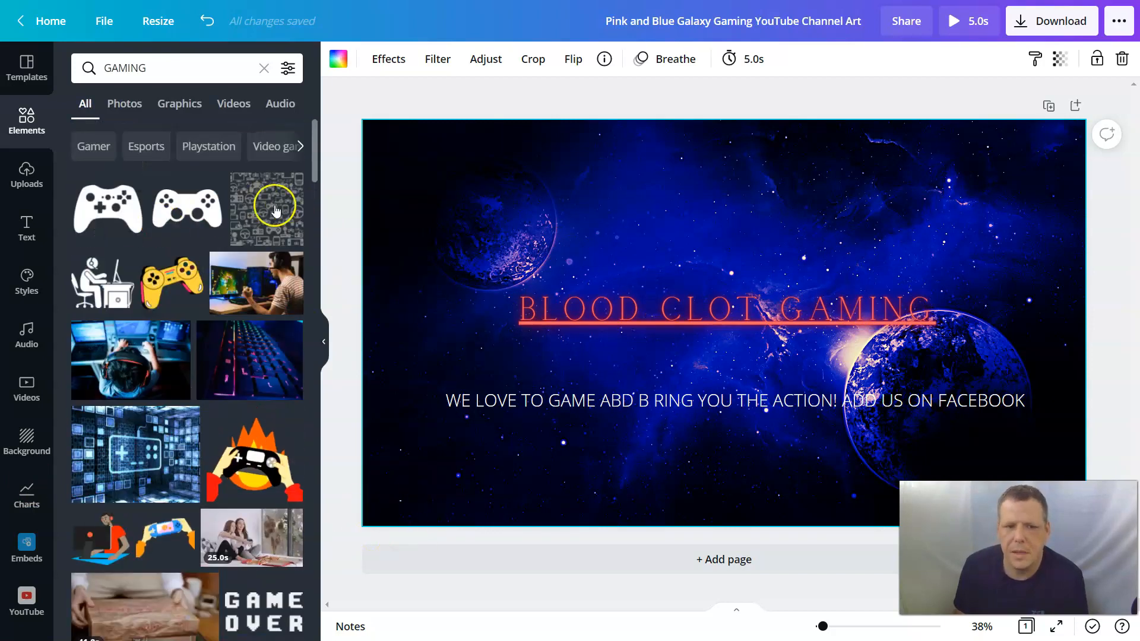
# Add the second game controller graphic, recolored white and shrunk to a small icon just after the end of the title
pyautogui.click(182, 211)
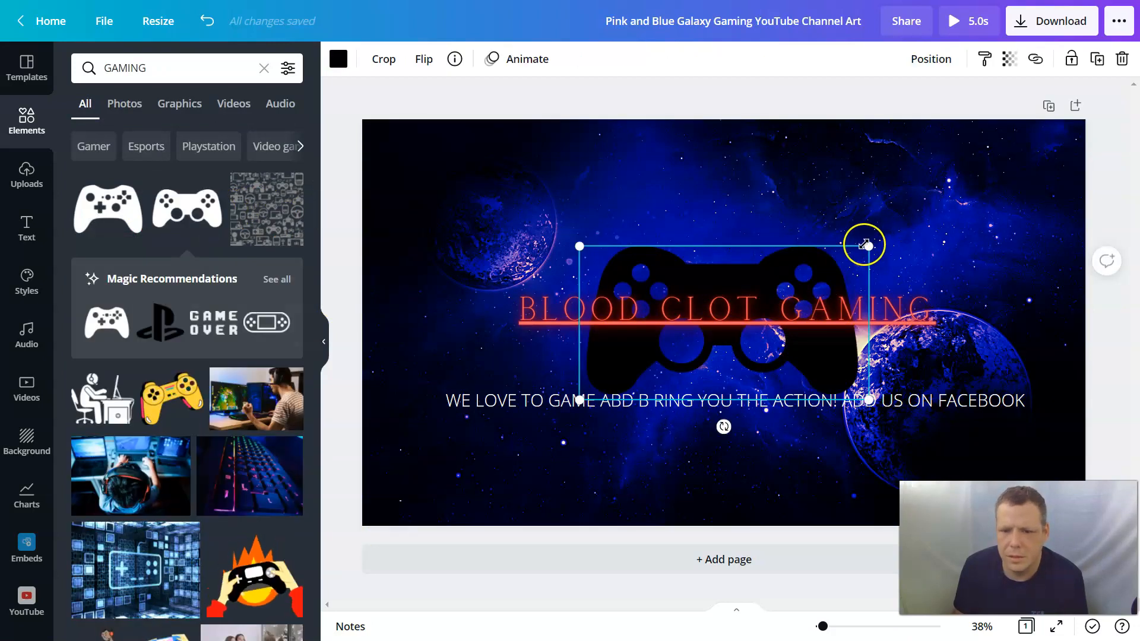
pyautogui.moveTo(868, 245); pyautogui.dragTo(974, 304)
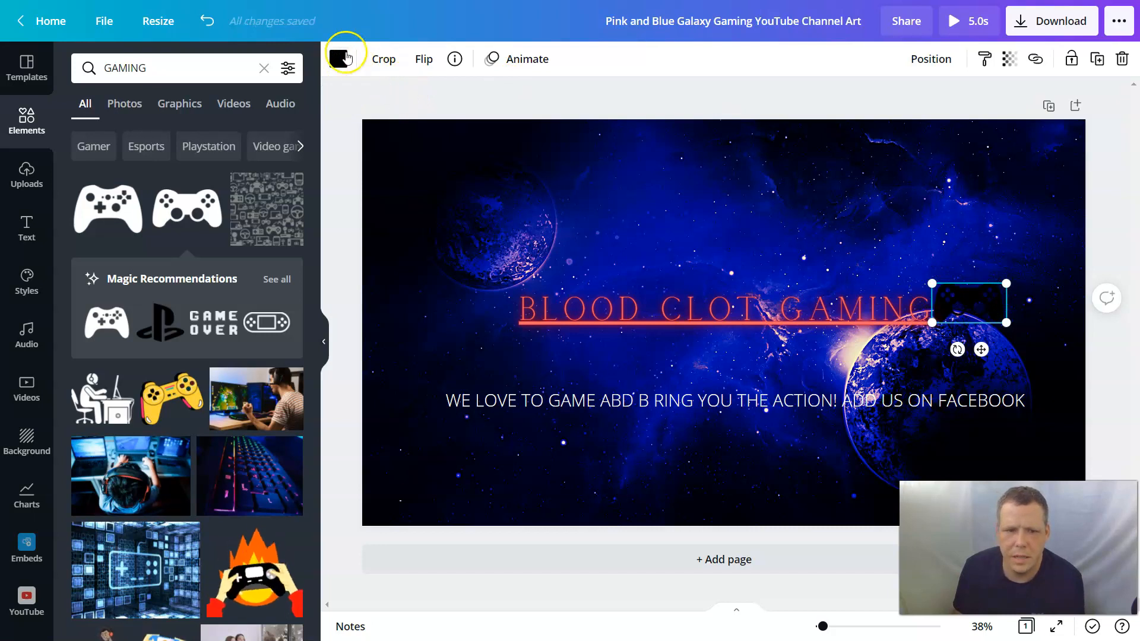
pyautogui.click(338, 59)
pyautogui.click(201, 143)
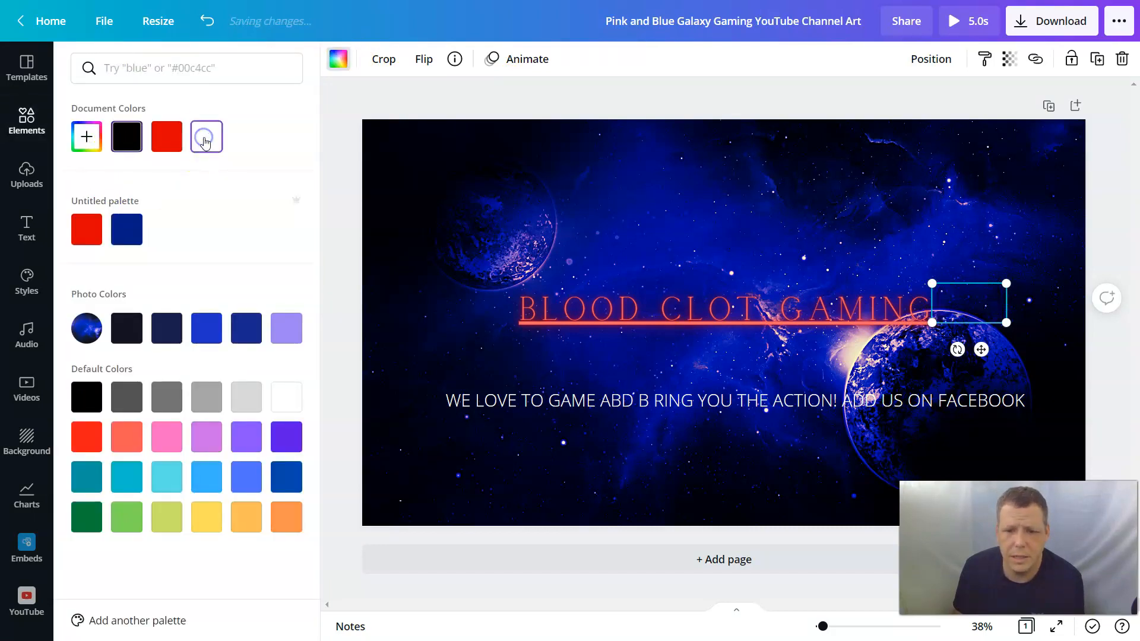
pyautogui.moveTo(1000, 306); pyautogui.dragTo(973, 321)
pyautogui.click(966, 312)
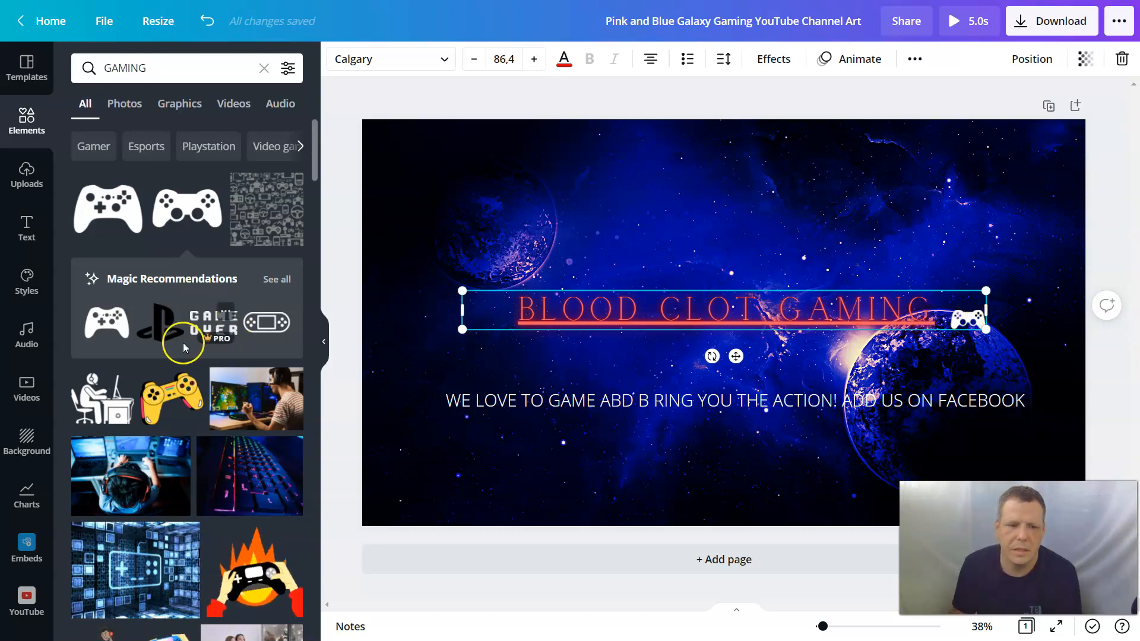
# Add the pixel-style "GAME OVER" graphic from the recommendations and color it white
pyautogui.click(191, 321)
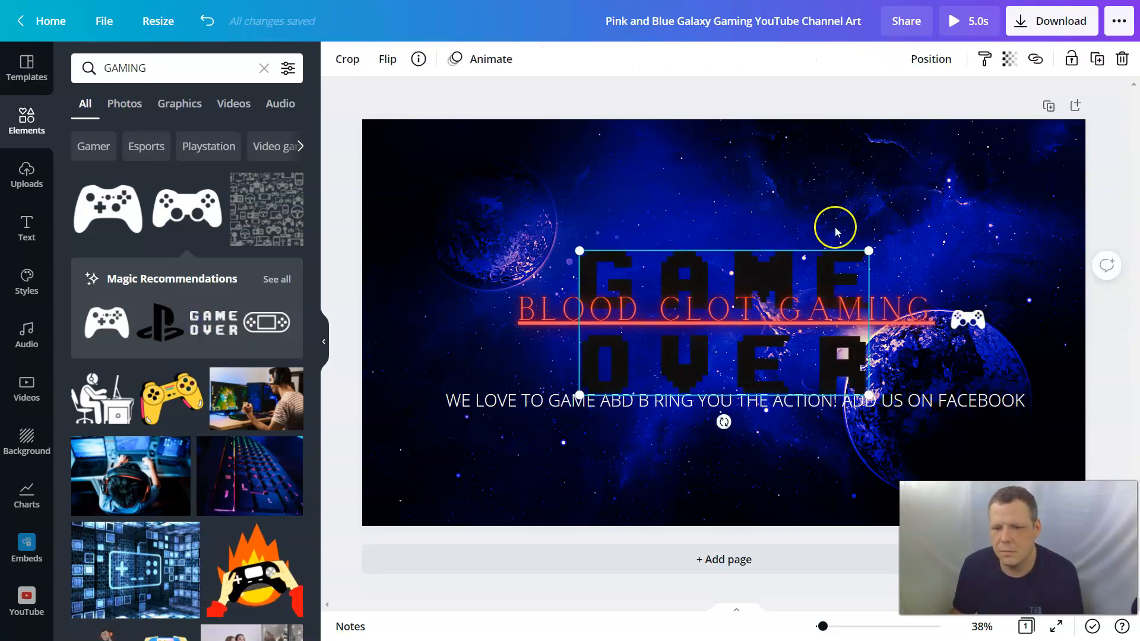
pyautogui.click(338, 60)
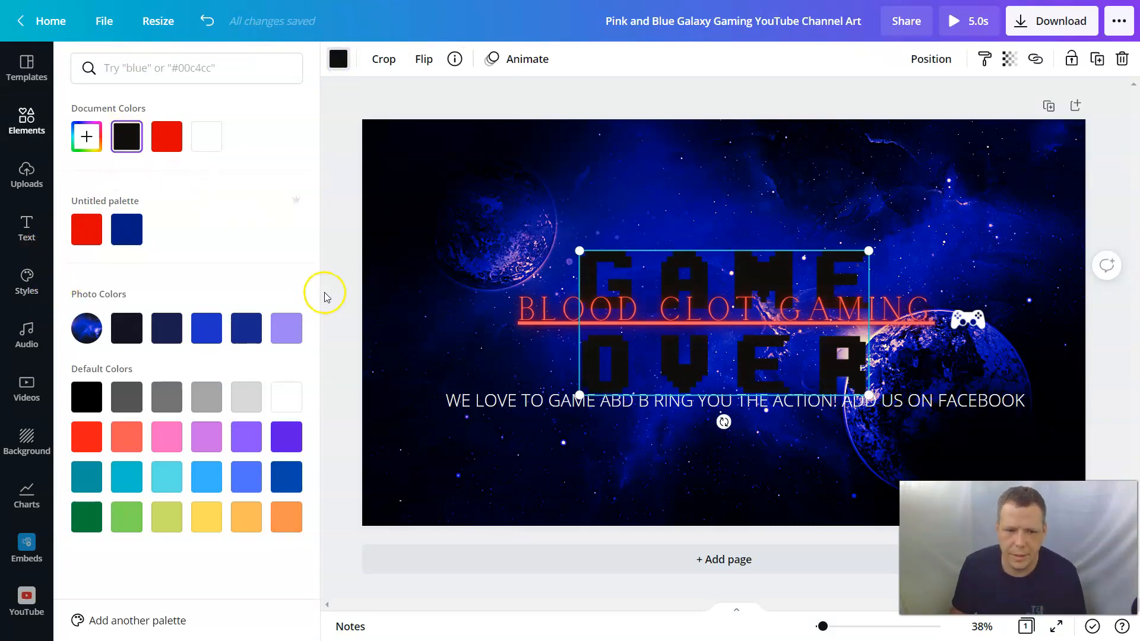
pyautogui.click(284, 397)
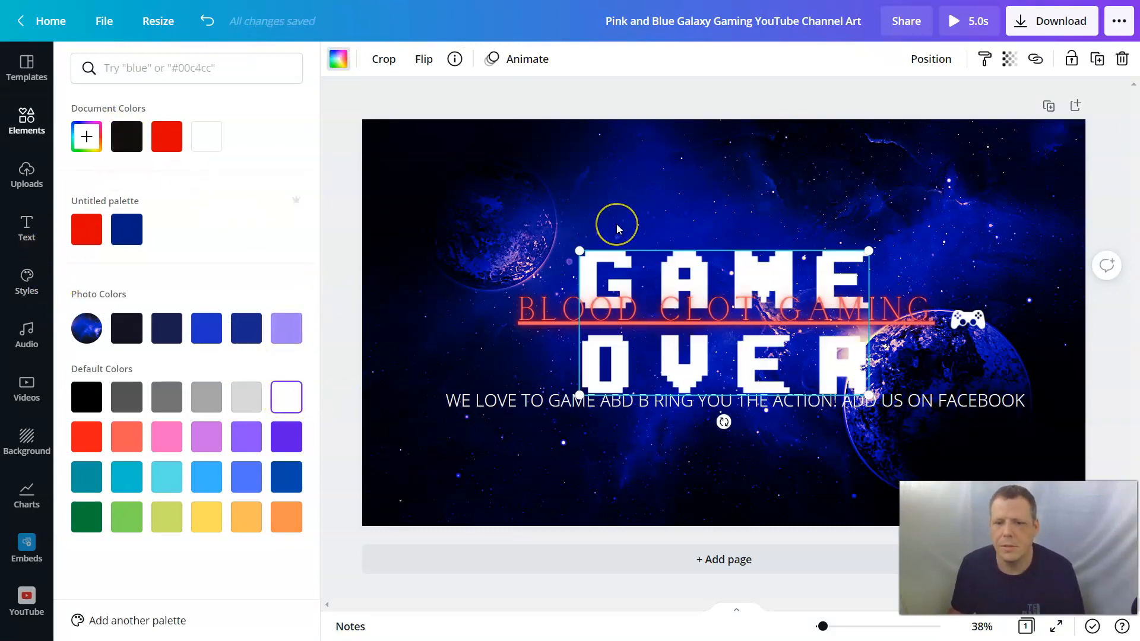